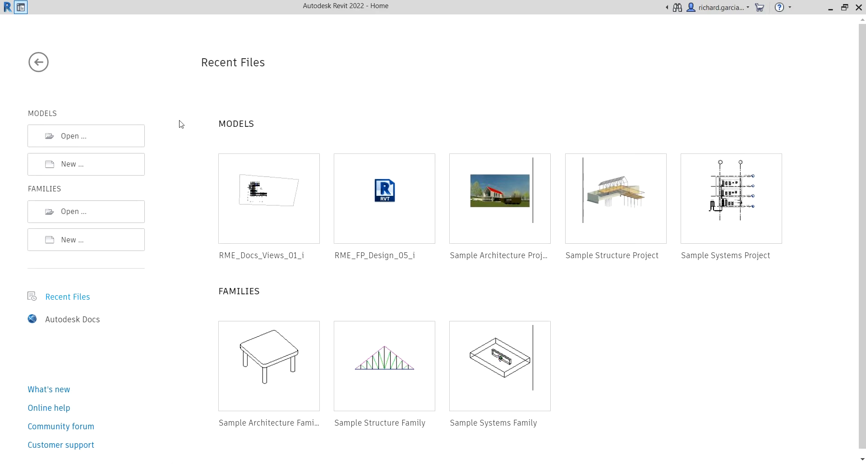
# Open the RME_Docs_Views_01_i project and duplicate the HVAC - Design Level 1 floor plan without detailing.
pyautogui.click(269, 205)
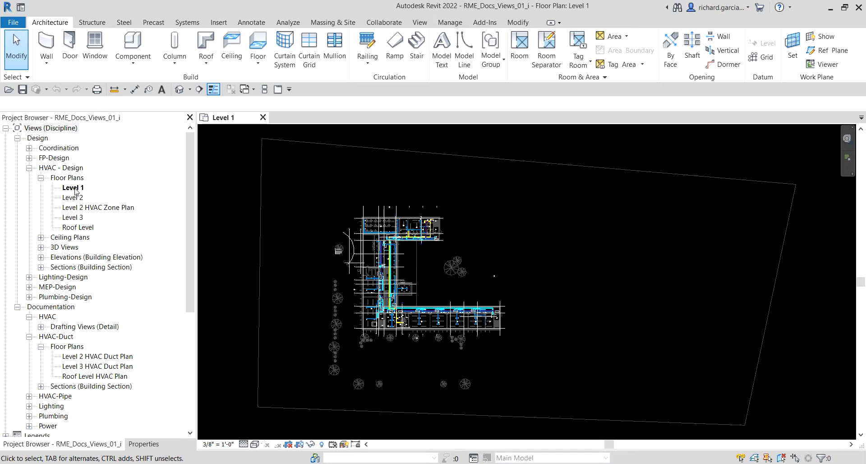
pyautogui.press('ctrl')
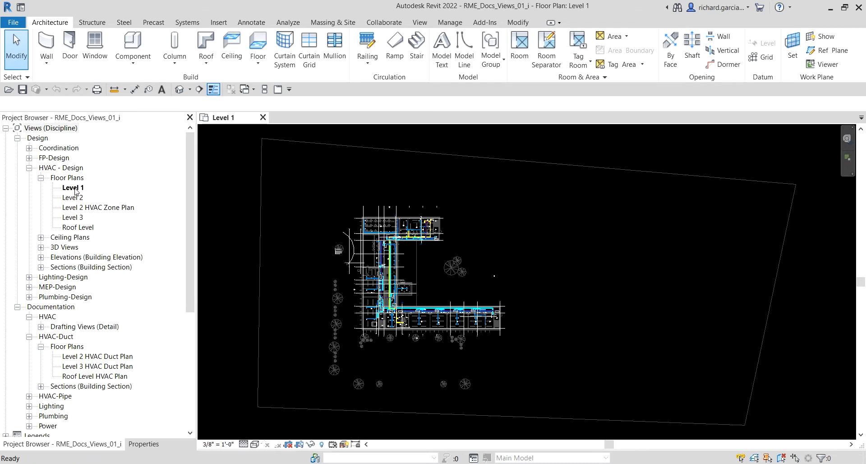
pyautogui.rightClick(75, 189)
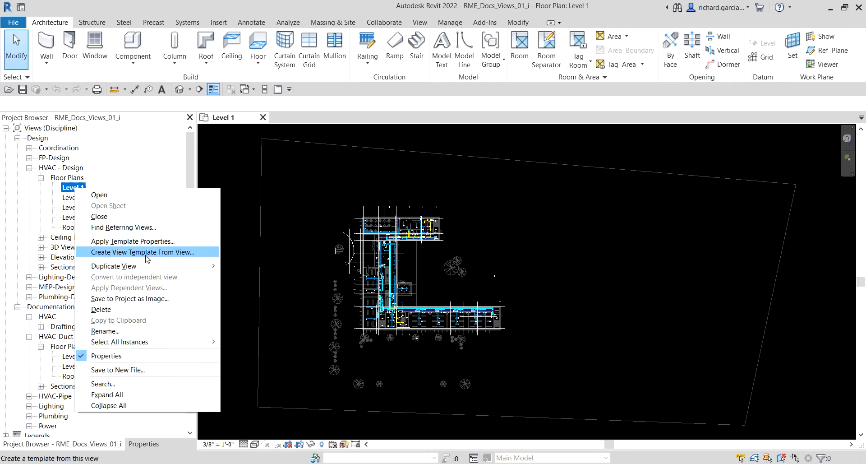
pyautogui.moveTo(149, 270)
pyautogui.press('ctrl')
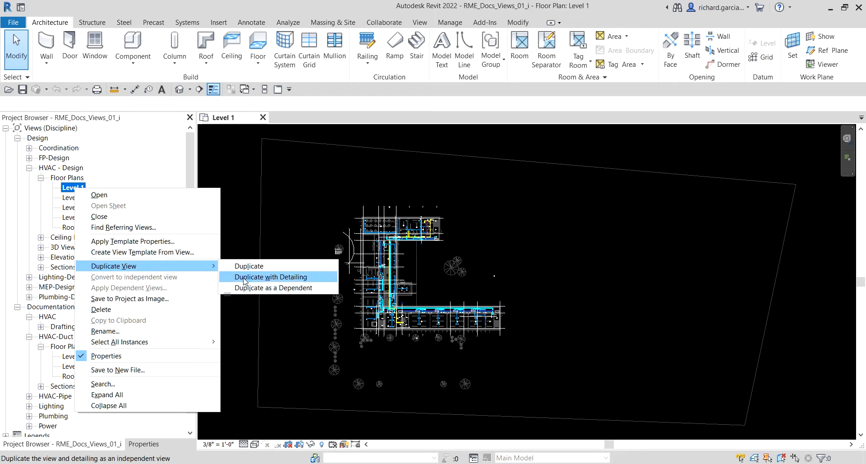
pyautogui.press('ctrl')
pyautogui.click(258, 269)
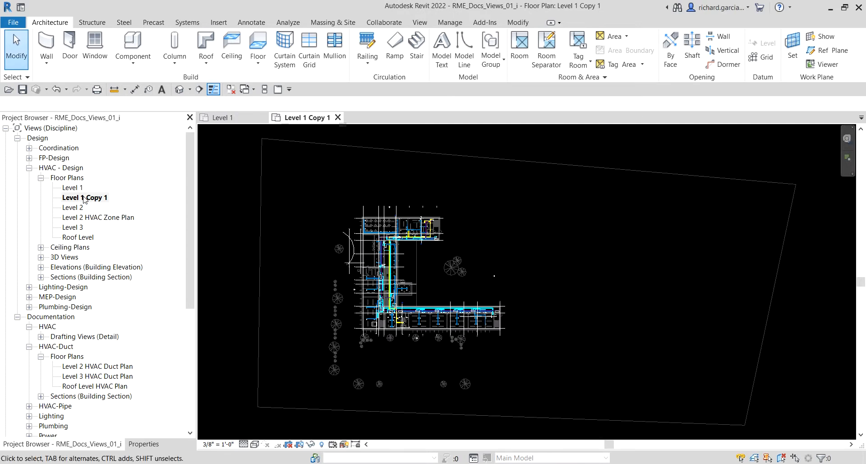
pyautogui.click(83, 198)
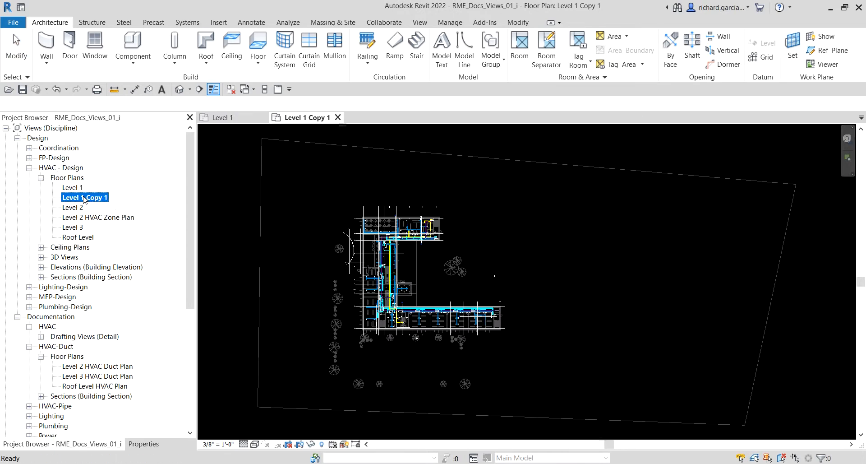
pyautogui.press('ctrl')
pyautogui.press('ctrl')
pyautogui.press('ctrl')
pyautogui.click(84, 197)
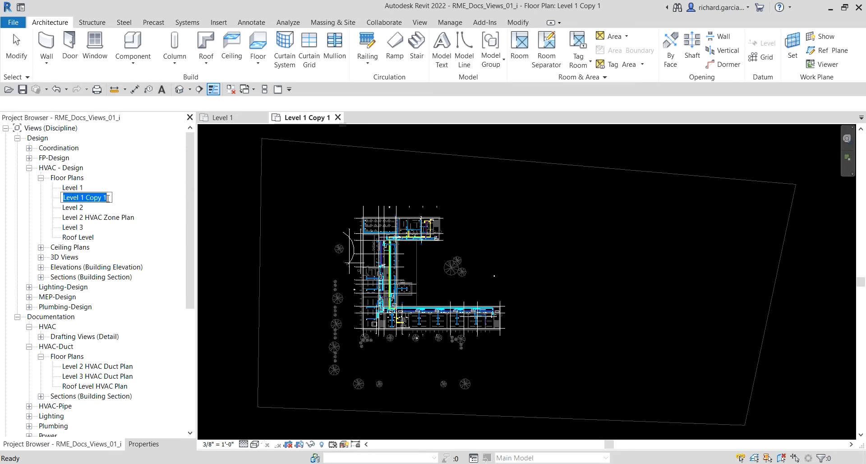
pyautogui.click(159, 165)
pyautogui.rightClick(87, 202)
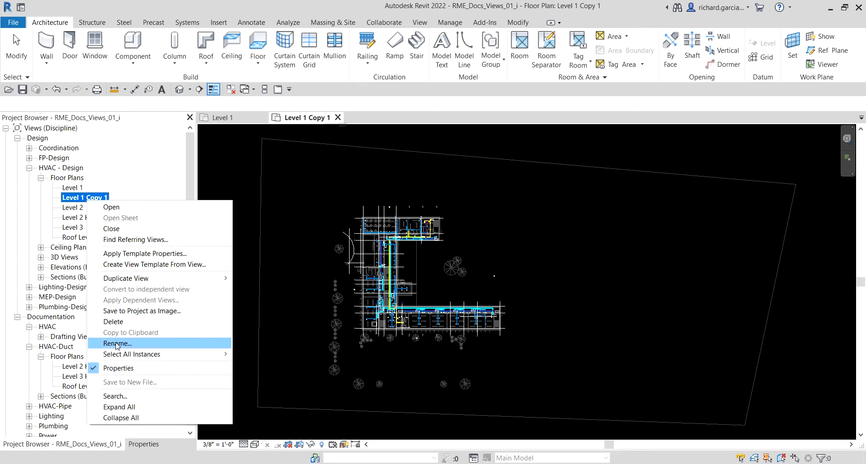
pyautogui.press('ctrl')
pyautogui.click(159, 156)
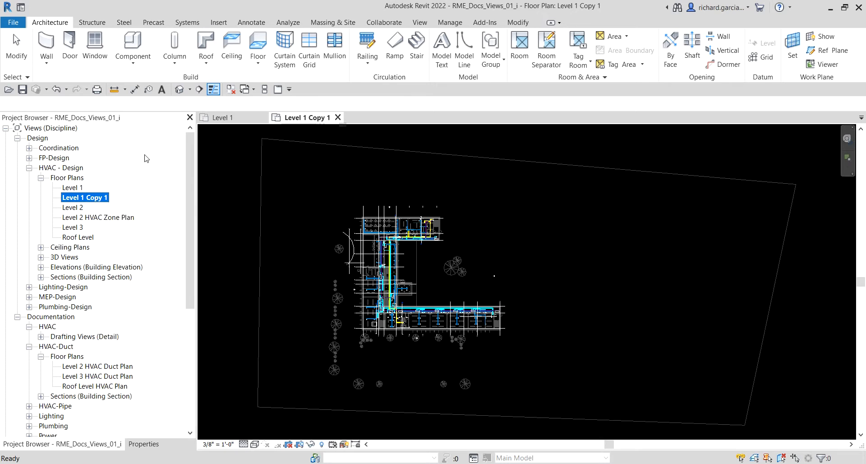
pyautogui.click(73, 208)
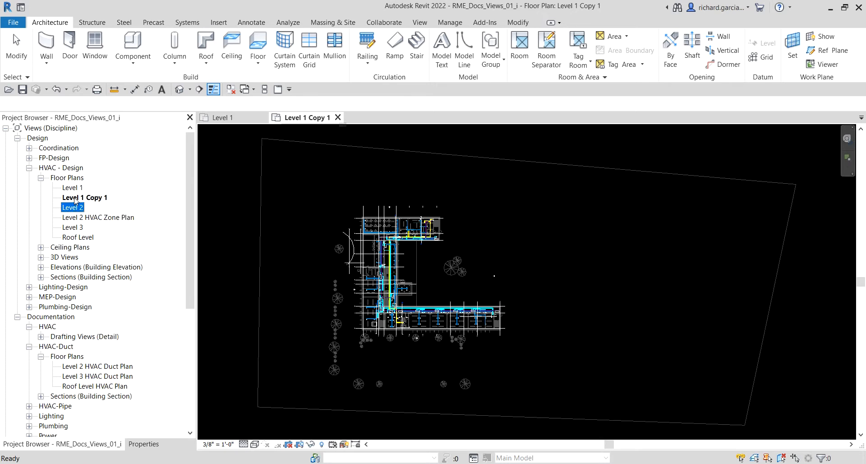
# Rename the duplicated Level 1 floor plan view to "Level 1 HVAC Duct Plan".
pyautogui.click(73, 198)
pyautogui.press('ctrl')
pyautogui.click(74, 198)
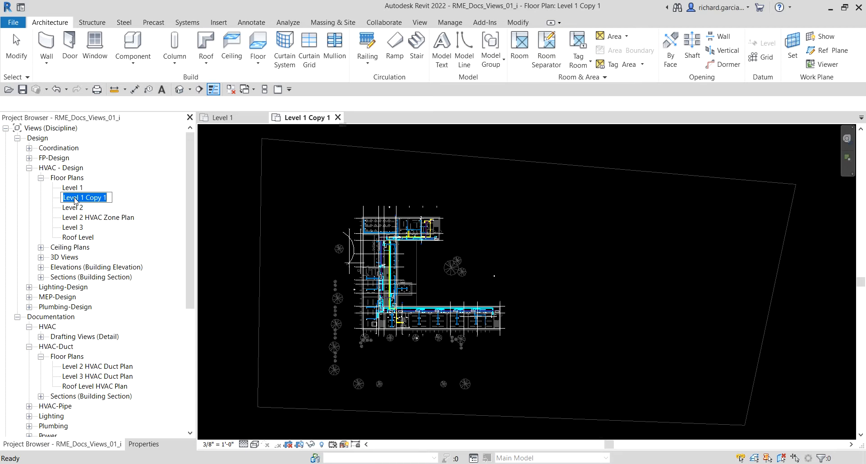
pyautogui.write('Level 1')
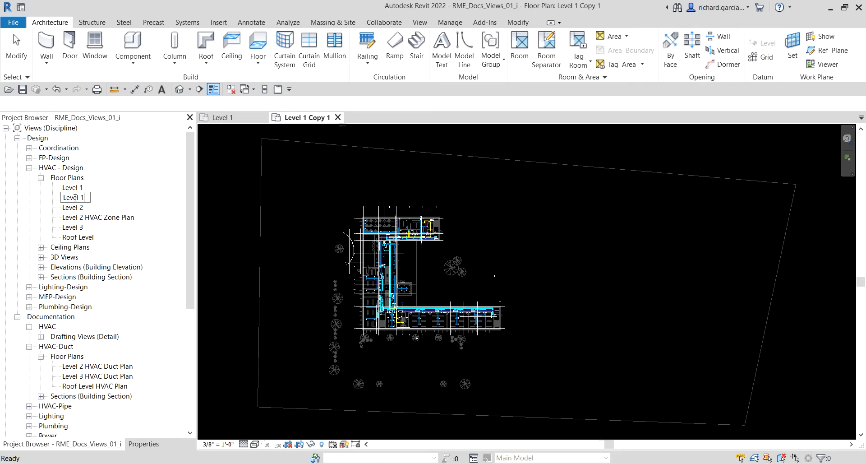
pyautogui.write(' HVAC Duct ')
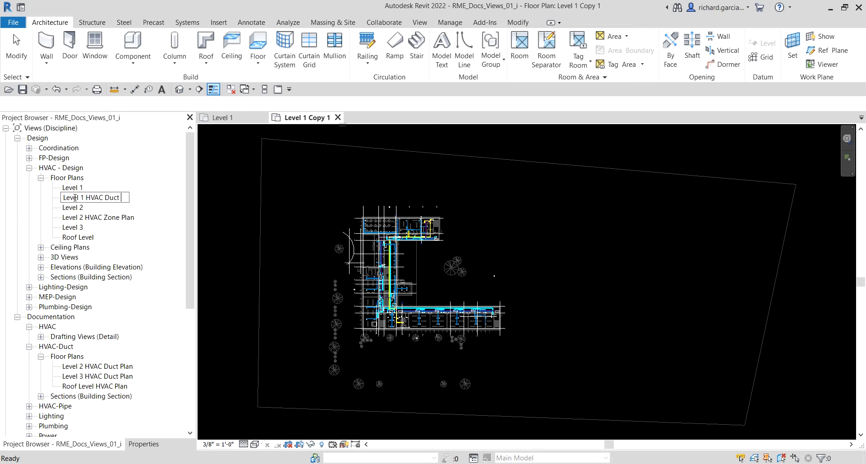
pyautogui.write('Plan')
pyautogui.press('Return')
pyautogui.click(116, 196)
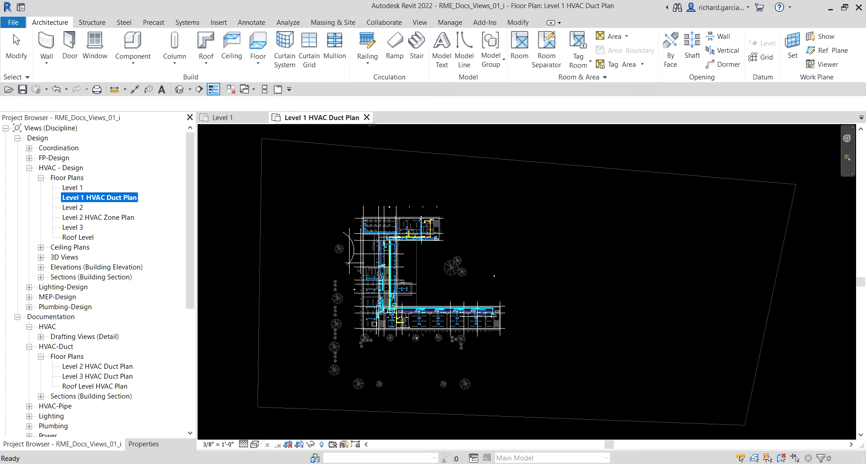
pyautogui.click(615, 157)
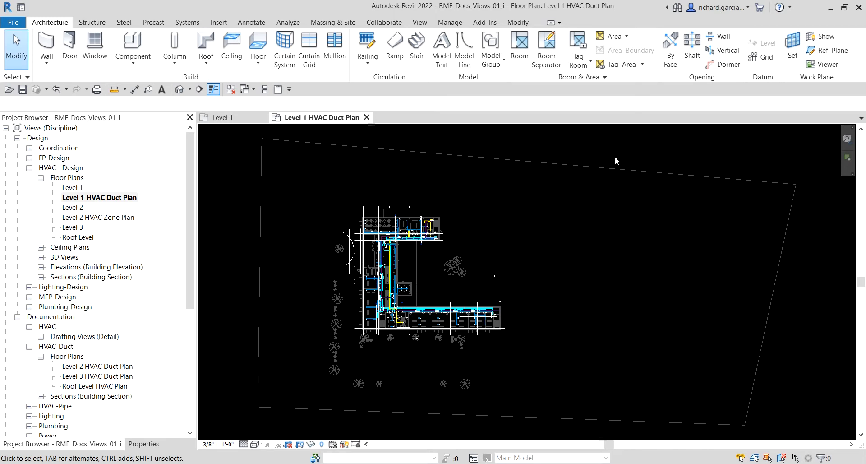
# Assign the HVAC Duct Plan-Documentation view template to the Level 1 HVAC Duct Plan view.
pyautogui.click(422, 24)
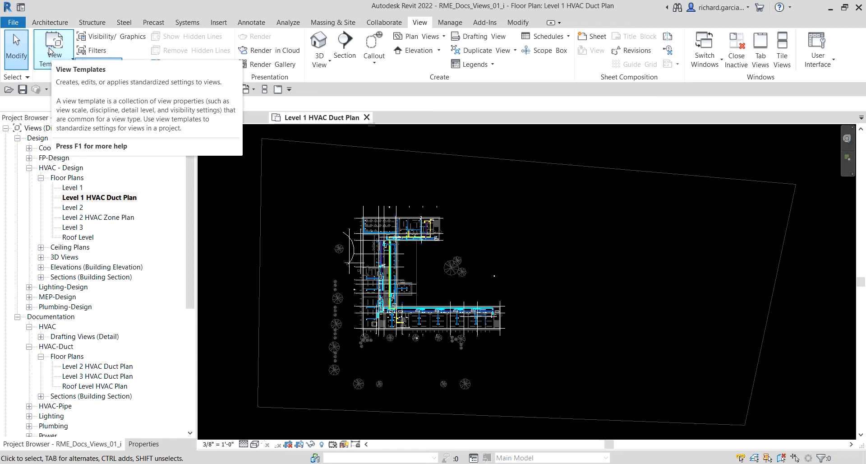
pyautogui.click(78, 202)
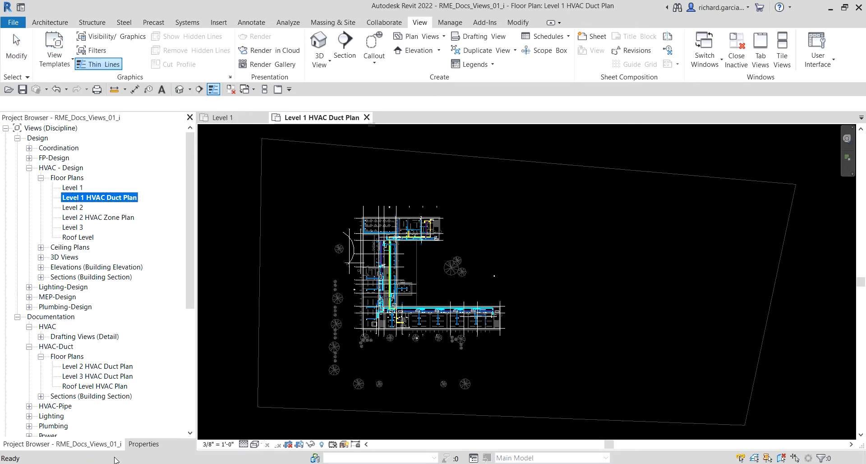
pyautogui.click(139, 445)
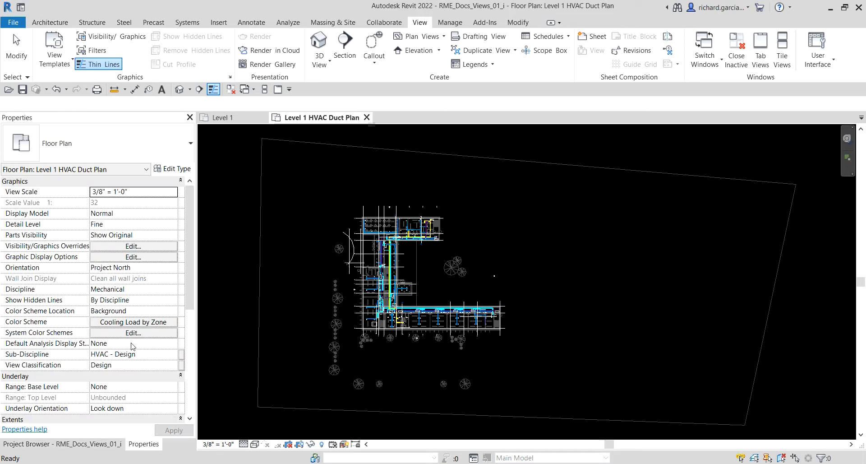
pyautogui.scroll(-3, 92, 327)
pyautogui.scroll(-3, 57, 309)
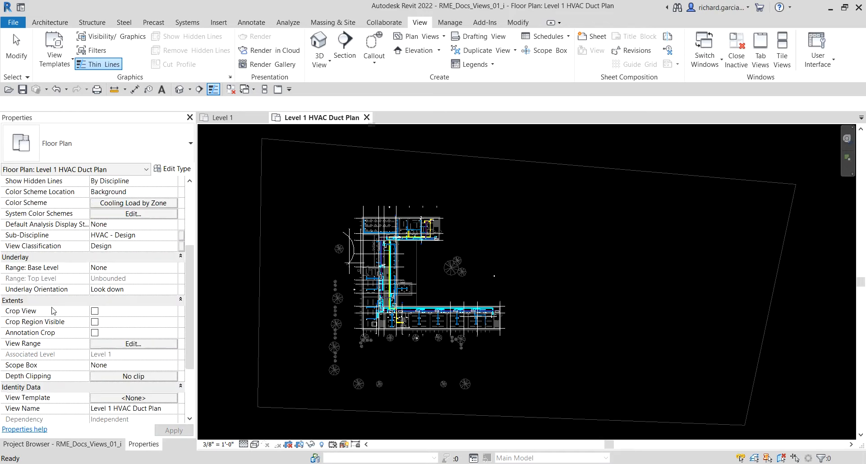
pyautogui.click(19, 327)
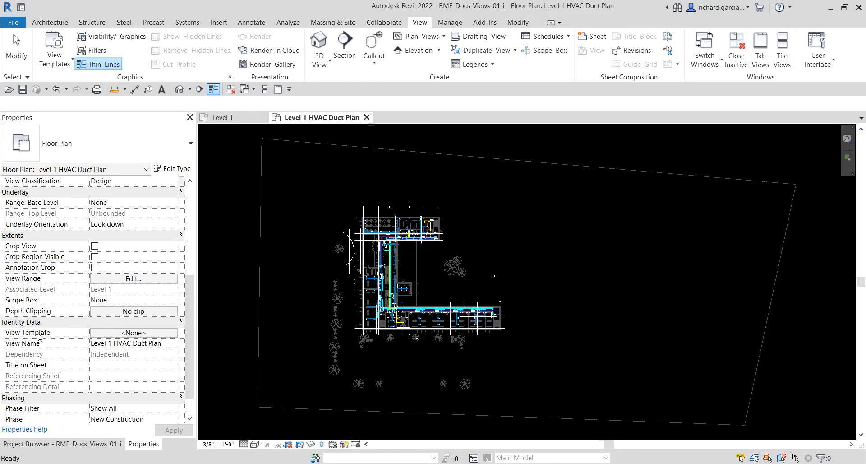
pyautogui.press('ctrl')
pyautogui.press('ctrl')
pyautogui.click(134, 333)
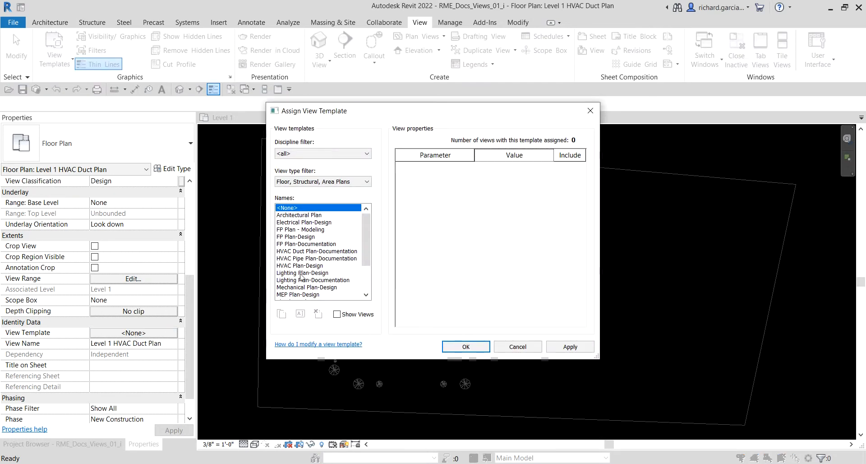
pyautogui.click(294, 252)
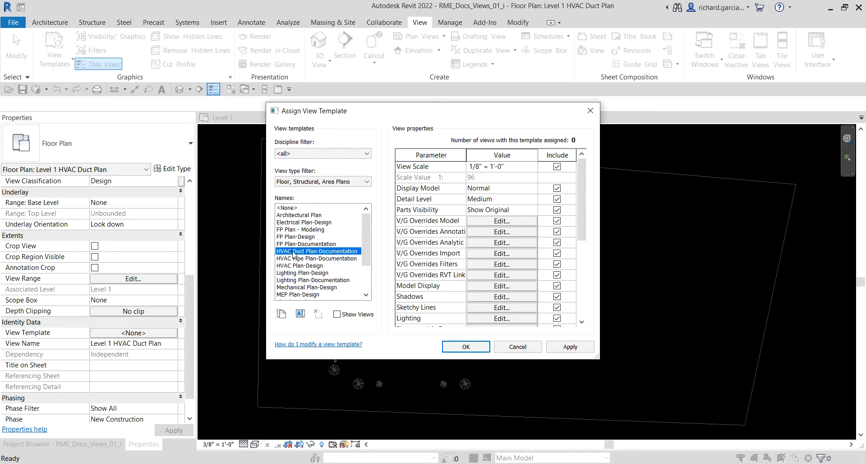
pyautogui.click(466, 347)
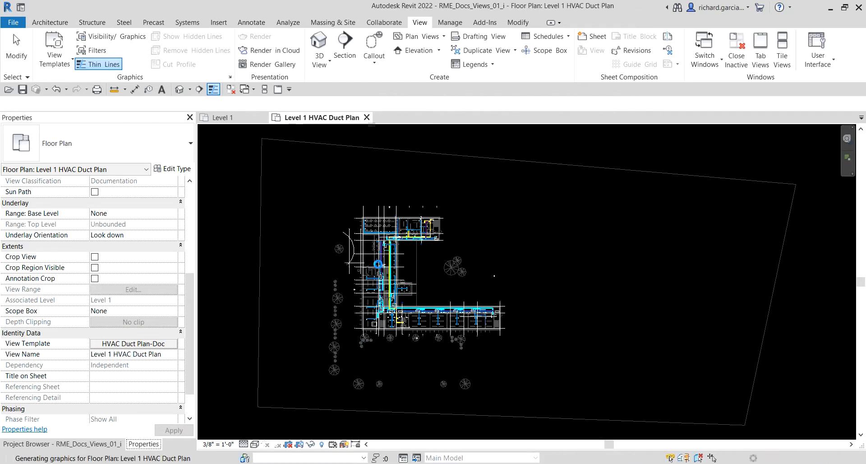
# Examine where the Level 1 HVAC Duct Plan sits in the view hierarchy, comparing the Design and Documentation branches.
pyautogui.click(62, 443)
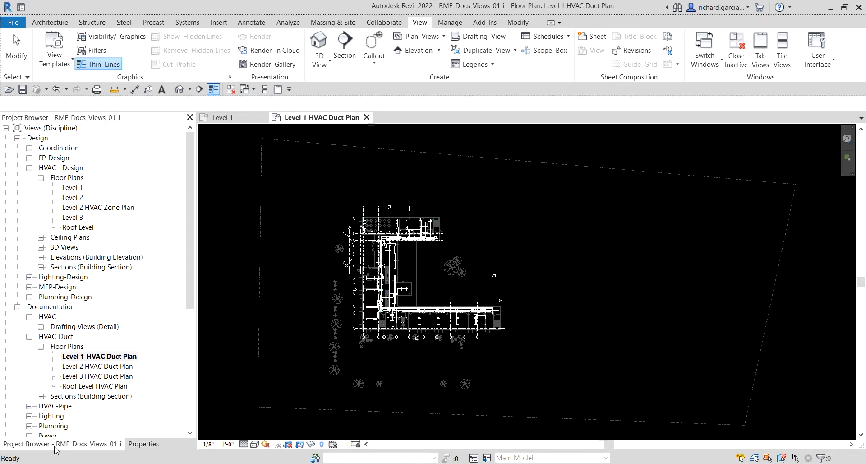
pyautogui.click(81, 358)
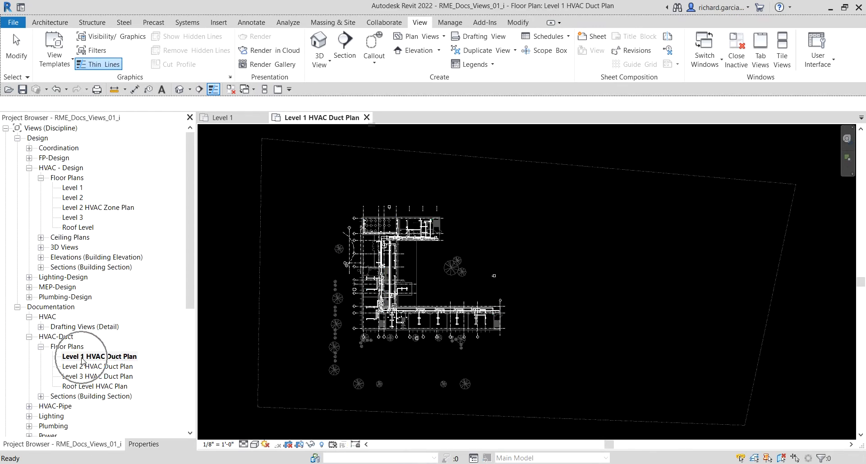
pyautogui.click(81, 358)
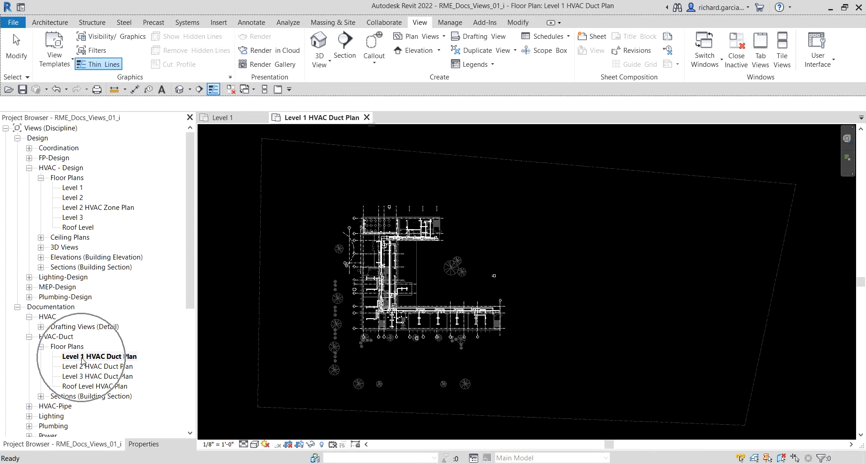
pyautogui.click(52, 307)
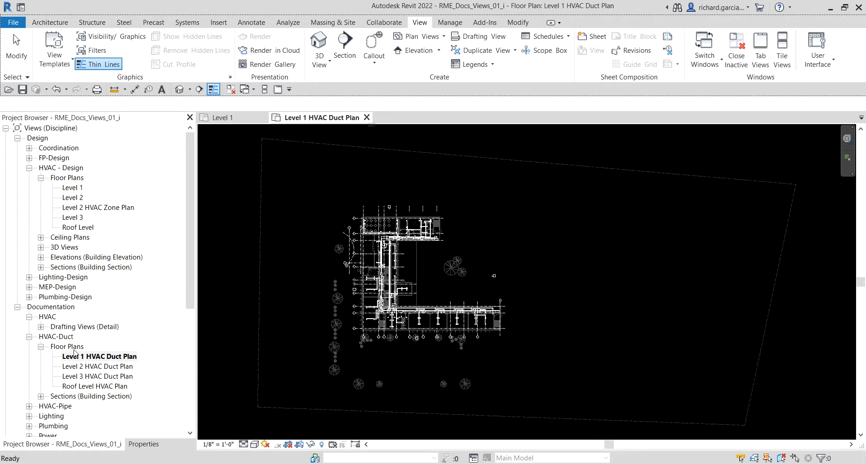
pyautogui.click(74, 351)
pyautogui.click(40, 141)
pyautogui.click(79, 196)
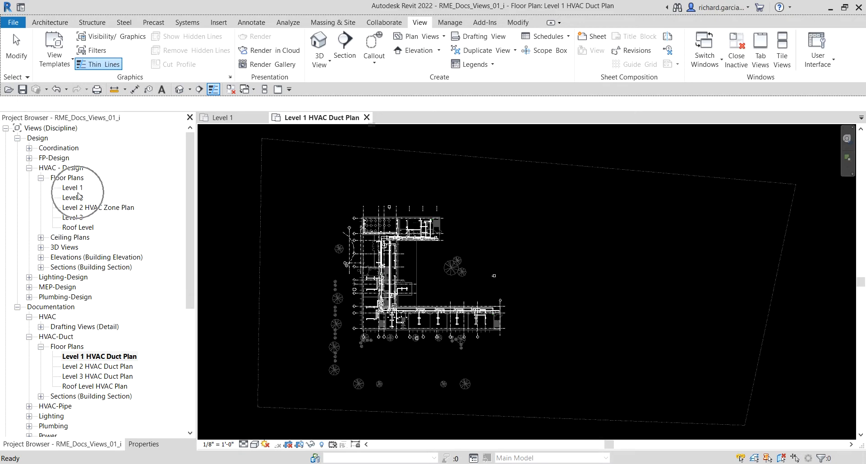
pyautogui.click(44, 138)
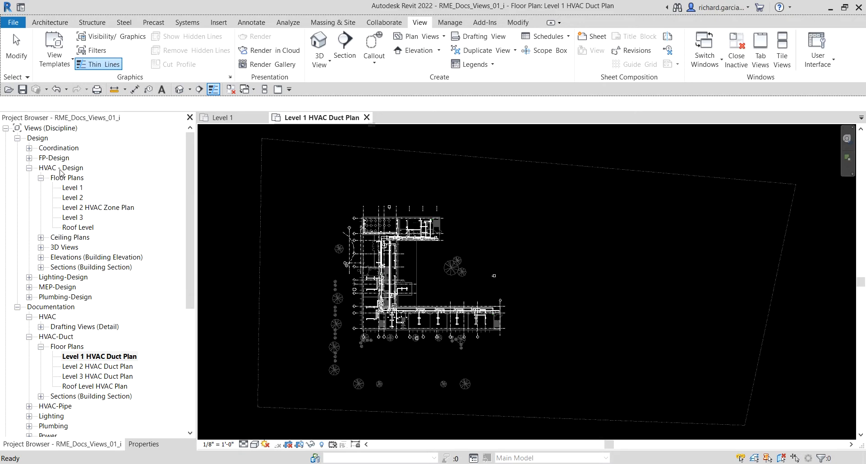
pyautogui.click(67, 179)
pyautogui.click(98, 359)
pyautogui.click(98, 359)
pyautogui.click(50, 307)
pyautogui.click(49, 317)
pyautogui.click(54, 337)
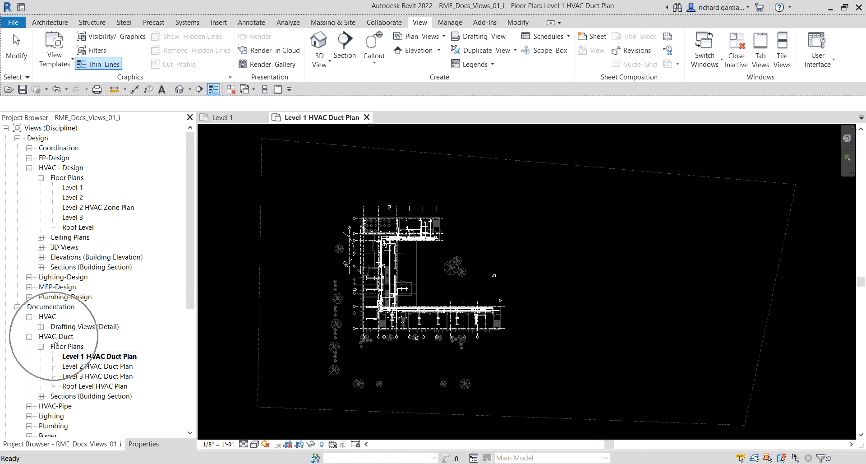
pyautogui.click(70, 347)
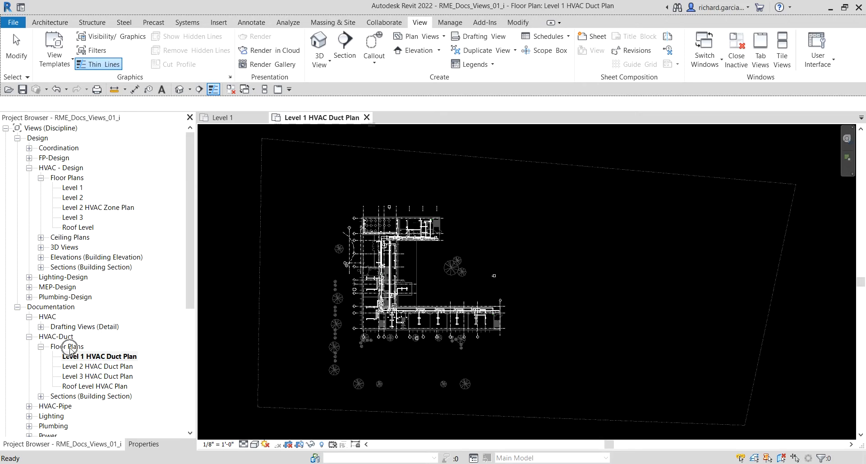
# Review the Level 1 HVAC Duct Plan's graphics, extents and identity properties to check which are controlled by its view template.
pyautogui.click(144, 444)
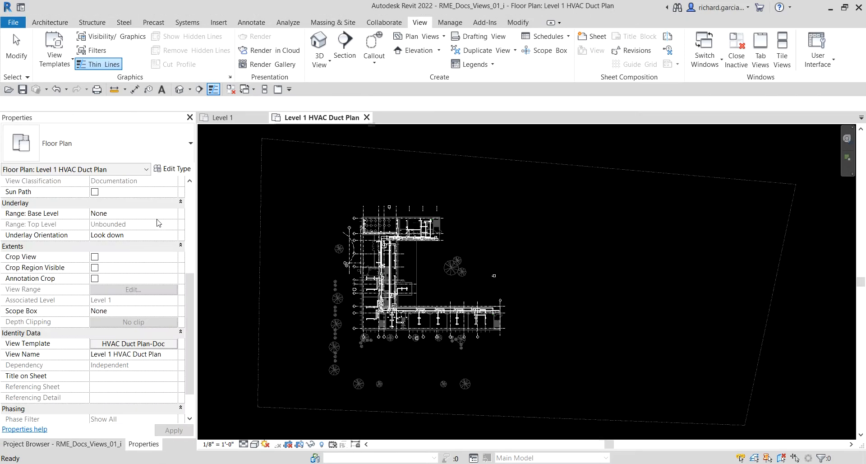
pyautogui.scroll(6, 90, 210)
pyautogui.scroll(1, 78, 216)
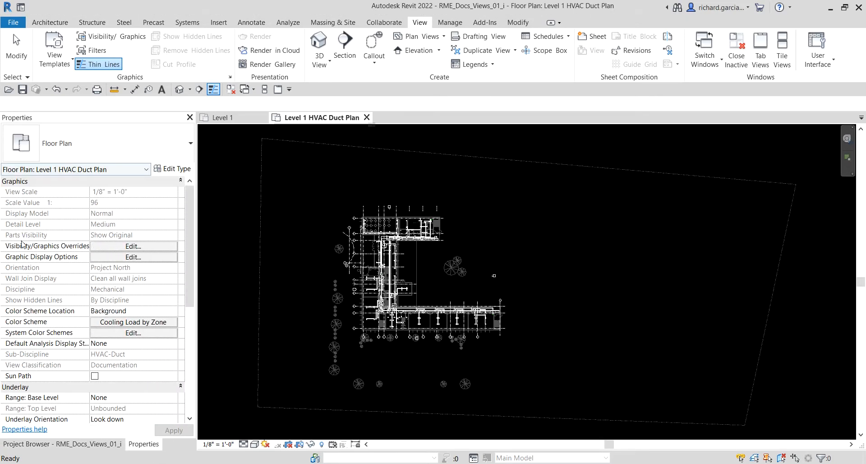
pyautogui.scroll(-8, 91, 284)
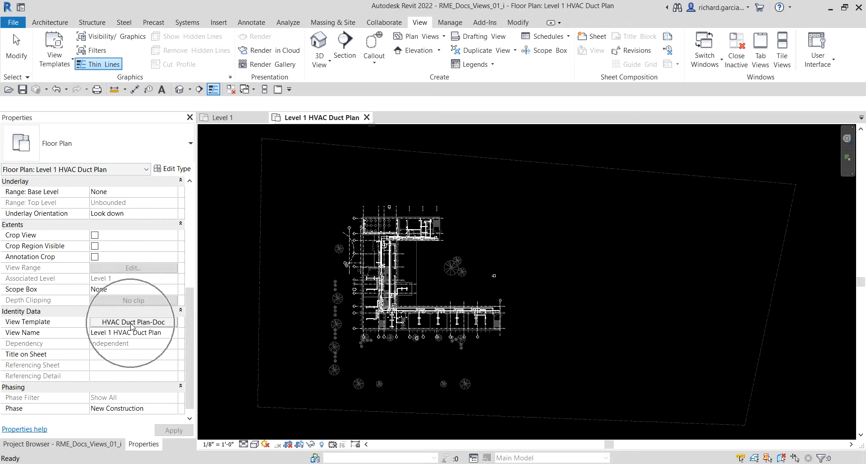
pyautogui.scroll(8, 131, 326)
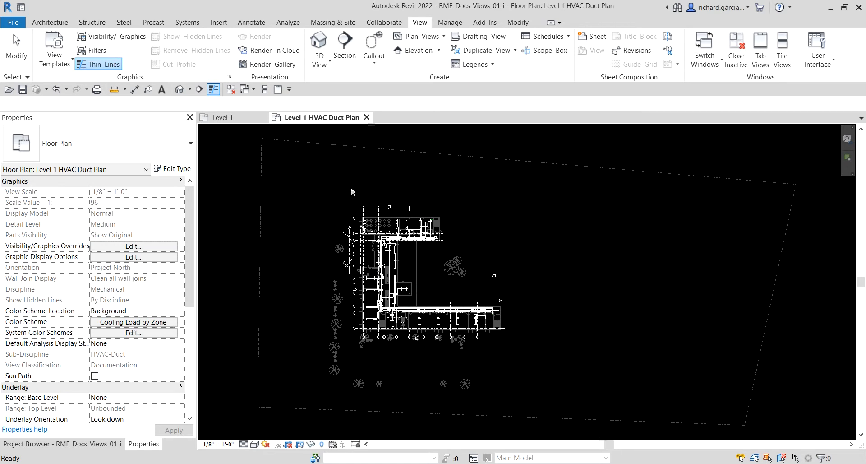
# Review the Visibility/Graphic Overrides of the Level 1 HVAC Duct Plan, including model and annotation categories, filters and Revit links, for template control.
pyautogui.click(305, 181)
pyautogui.press('v')
pyautogui.press('g')
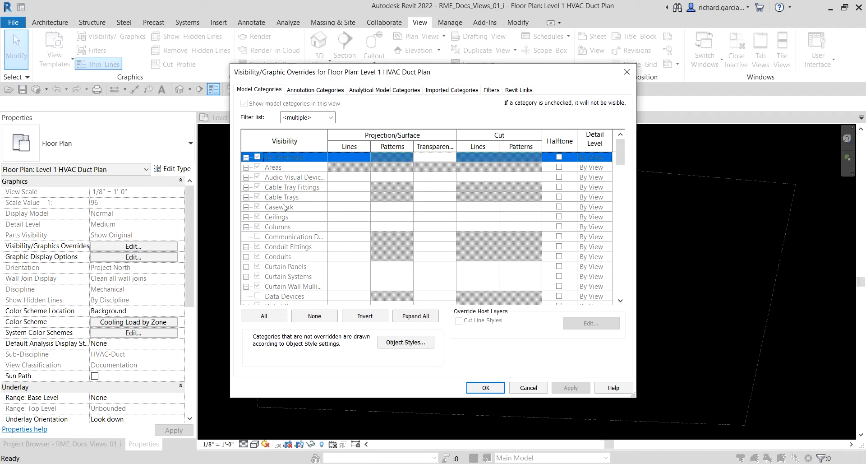
pyautogui.click(312, 89)
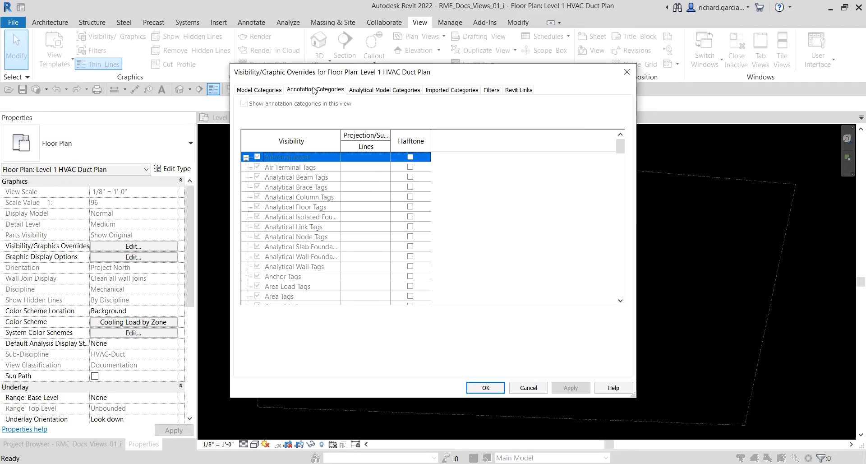
pyautogui.click(365, 90)
pyautogui.click(453, 91)
pyautogui.click(492, 91)
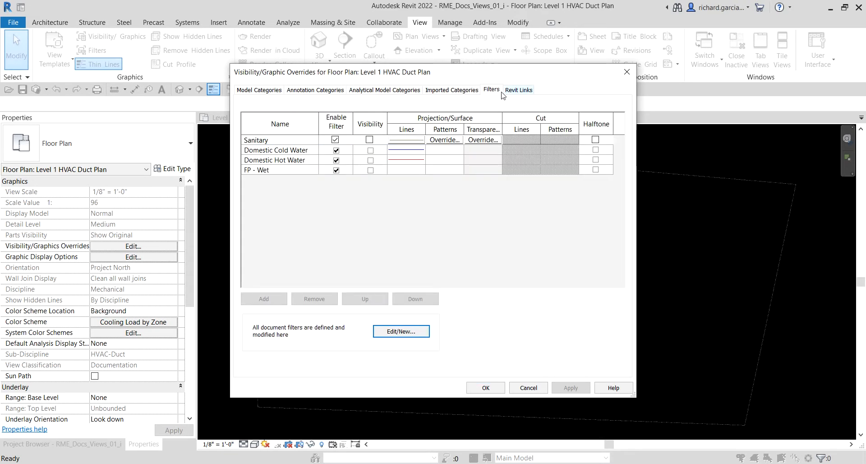
pyautogui.click(526, 90)
pyautogui.click(265, 92)
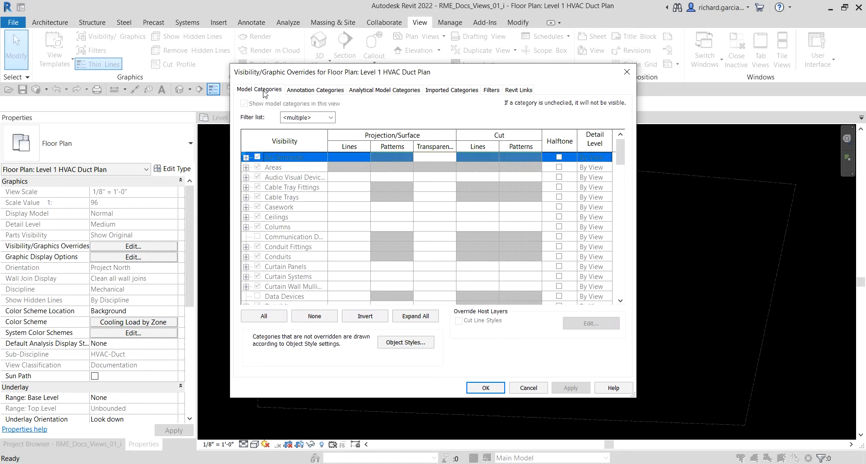
pyautogui.click(627, 73)
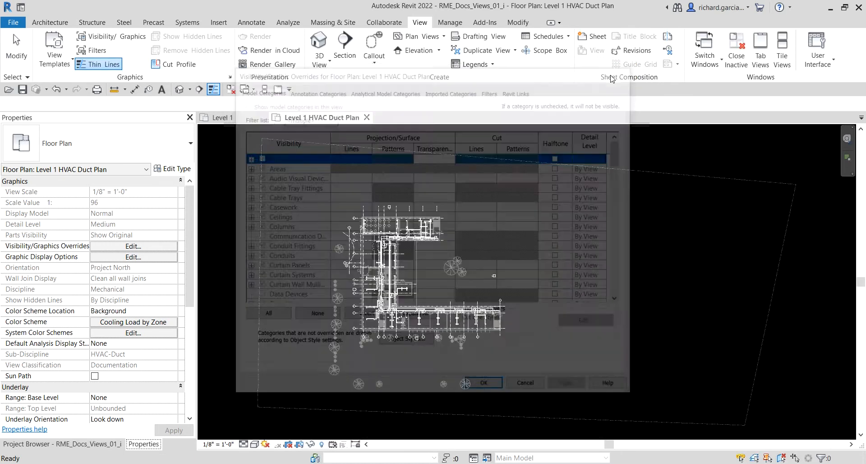
pyautogui.click(136, 249)
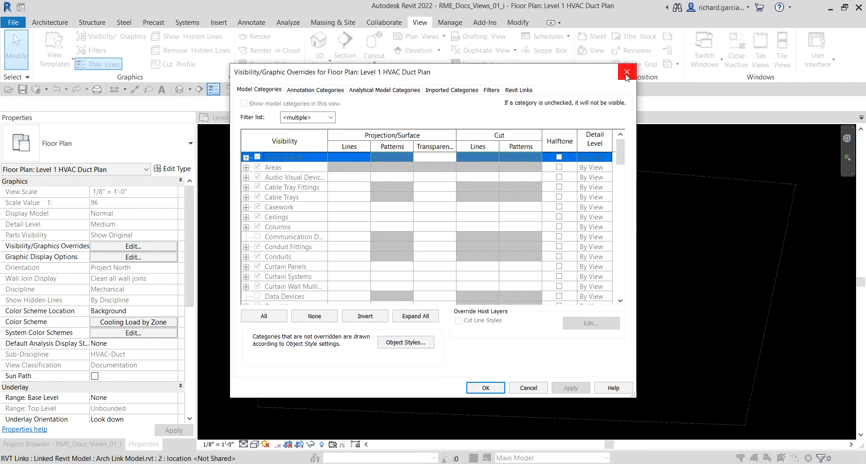
pyautogui.click(627, 72)
# Inspect the HVAC Duct Plan-Documentation template's included properties and V/G override settings from the plan's identity data, leaving the assignment as is.
pyautogui.scroll(-5, 94, 363)
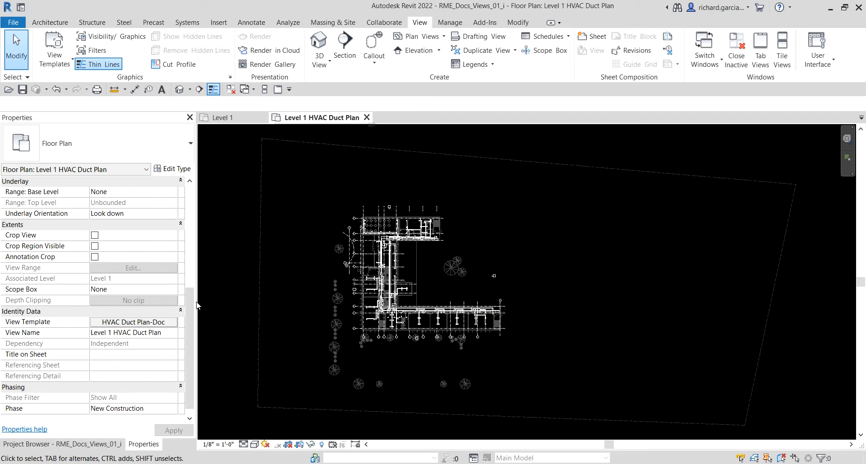
pyautogui.click(133, 322)
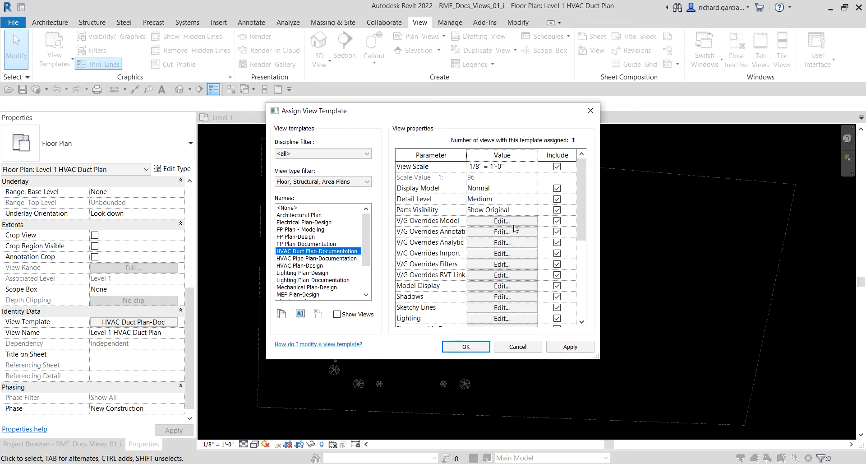
pyautogui.click(343, 254)
pyautogui.click(518, 348)
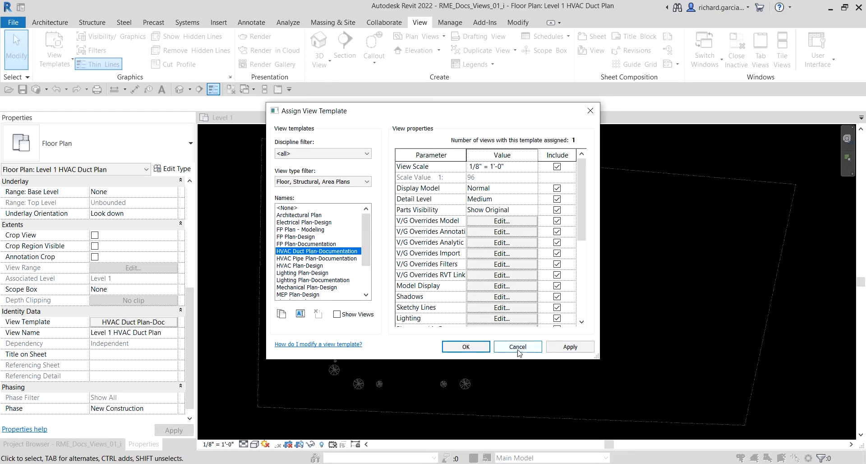
pyautogui.click(518, 347)
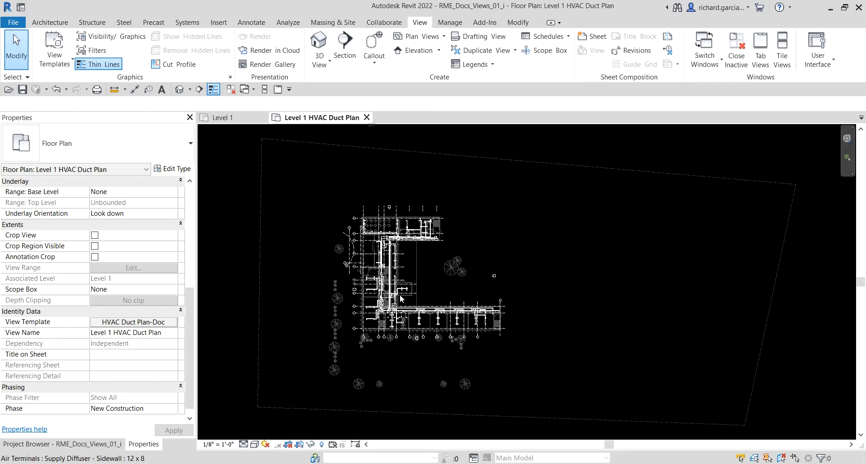
# Duplicate the Level 1 HVAC Duct Plan documentation view as a dependent view.
pyautogui.click(114, 445)
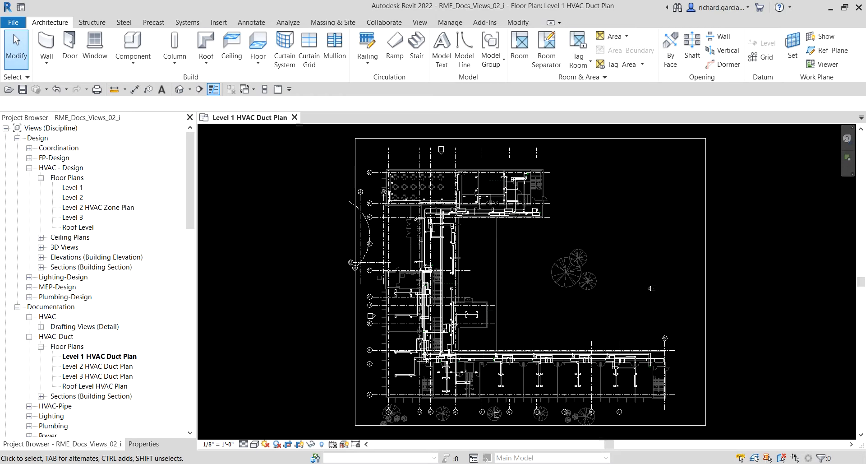
pyautogui.click(86, 357)
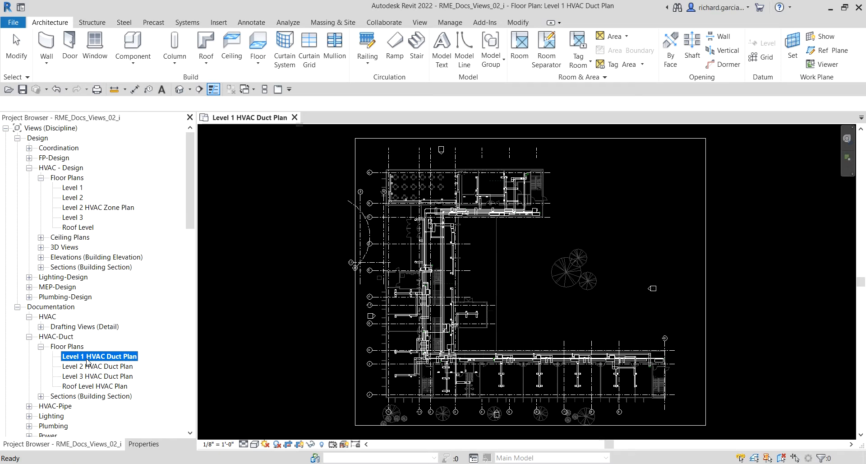
pyautogui.rightClick(87, 359)
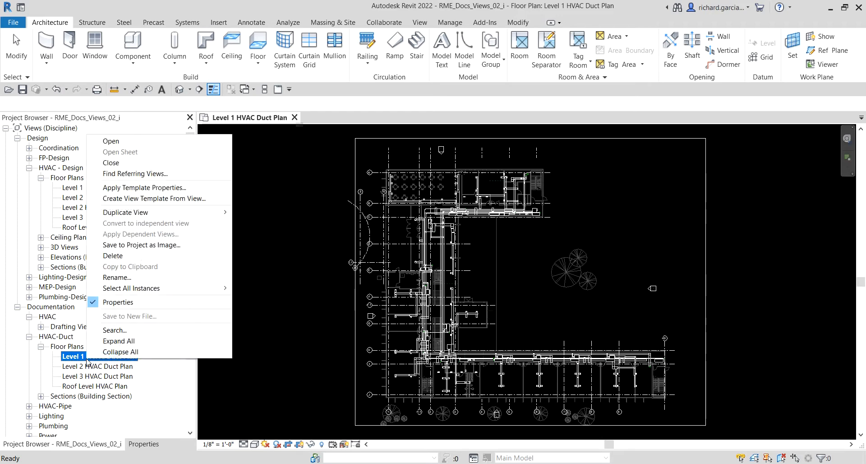
pyautogui.moveTo(151, 215)
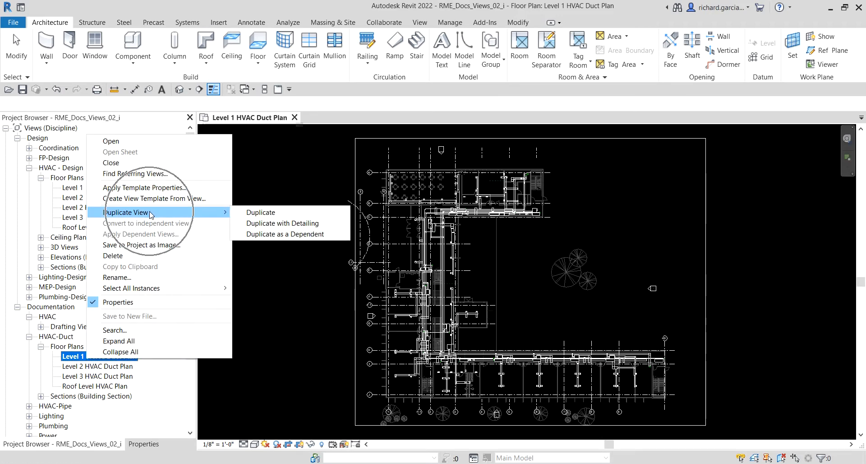
pyautogui.click(270, 234)
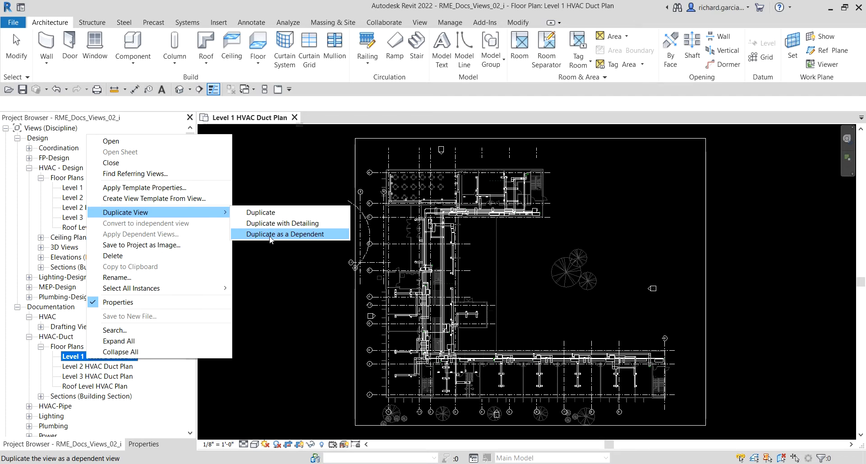
pyautogui.click(270, 234)
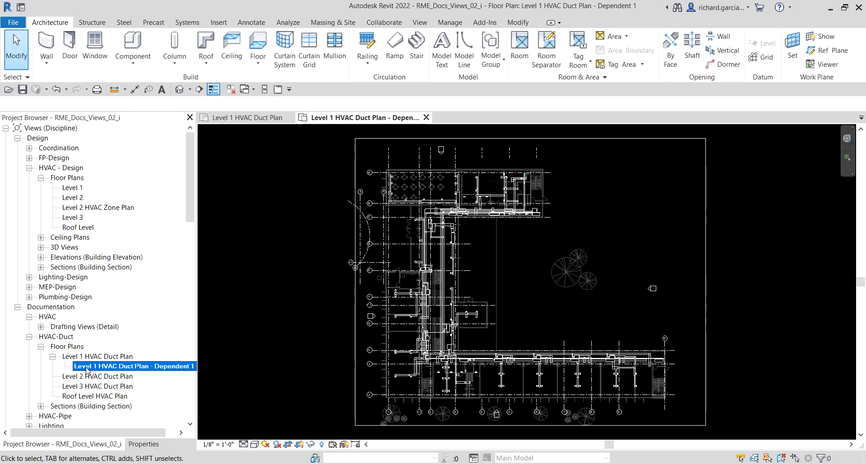
# Rename the new dependent view of the Level 1 HVAC Duct Plan to "Level 1 HVAC Duct Plan_A".
pyautogui.click(99, 357)
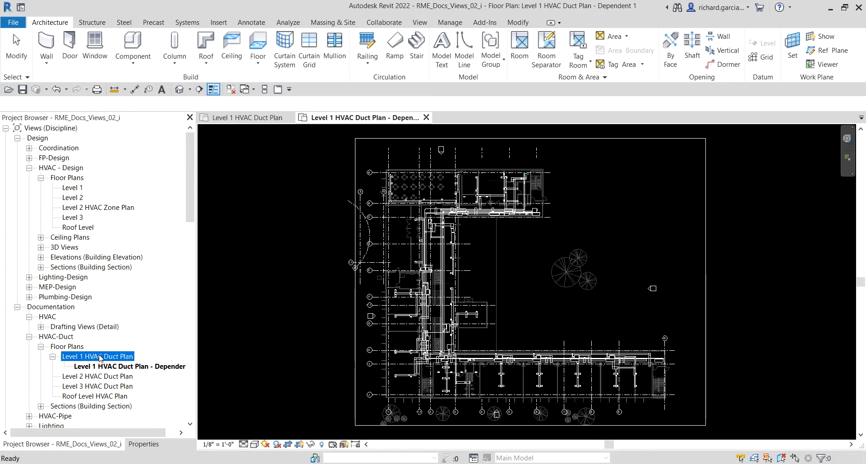
pyautogui.click(99, 357)
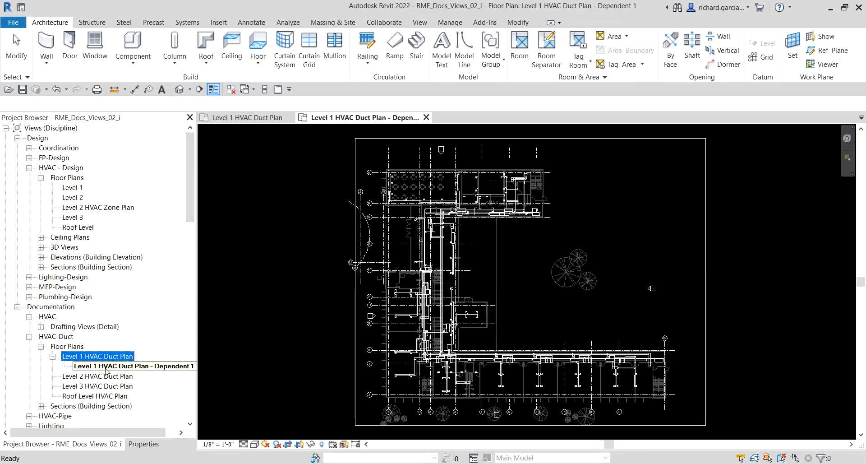
pyautogui.click(106, 368)
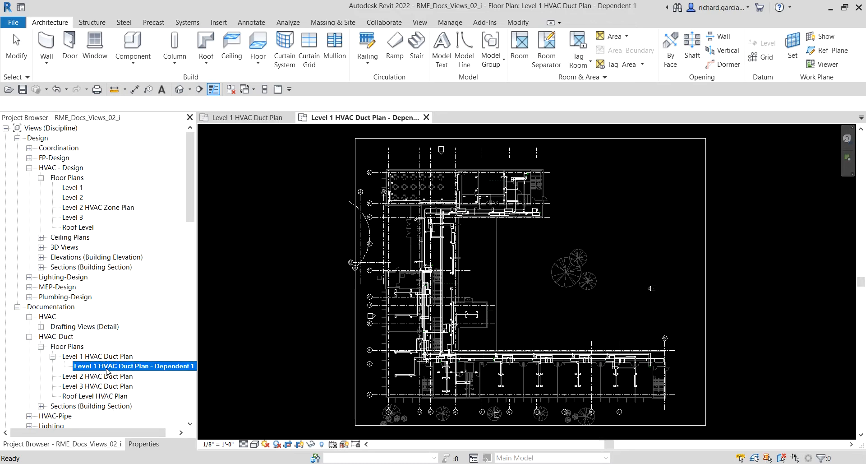
pyautogui.click(107, 368)
pyautogui.rightClick(107, 370)
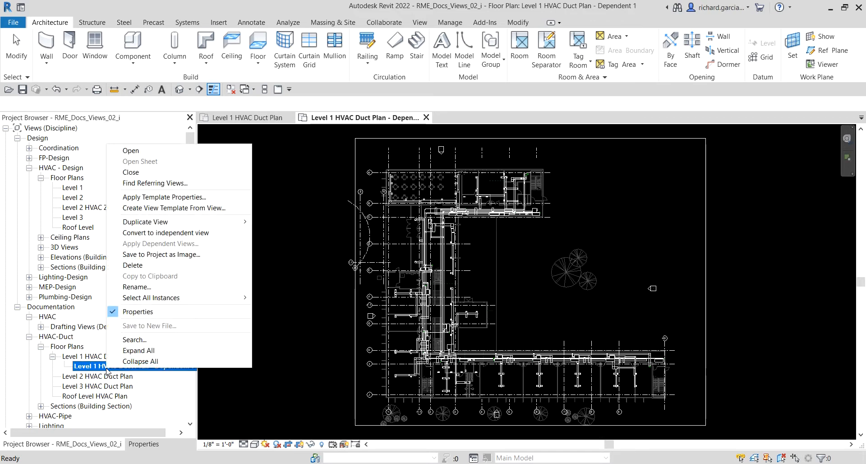
pyautogui.click(137, 287)
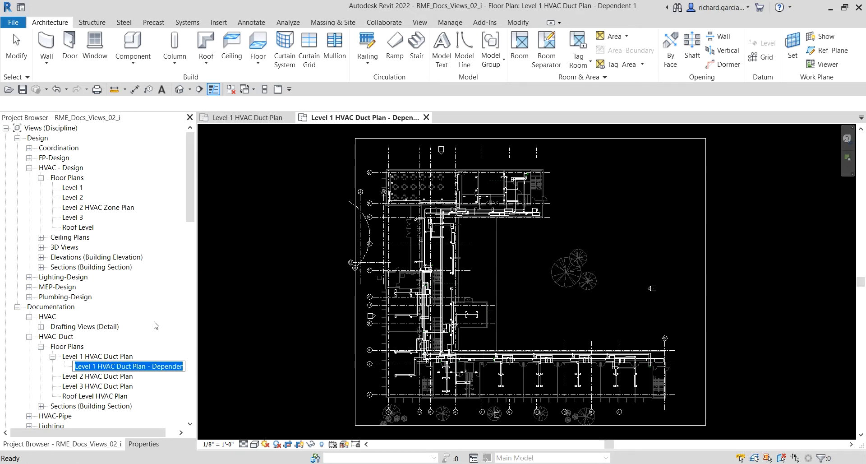
pyautogui.moveTo(155, 368); pyautogui.dragTo(199, 365)
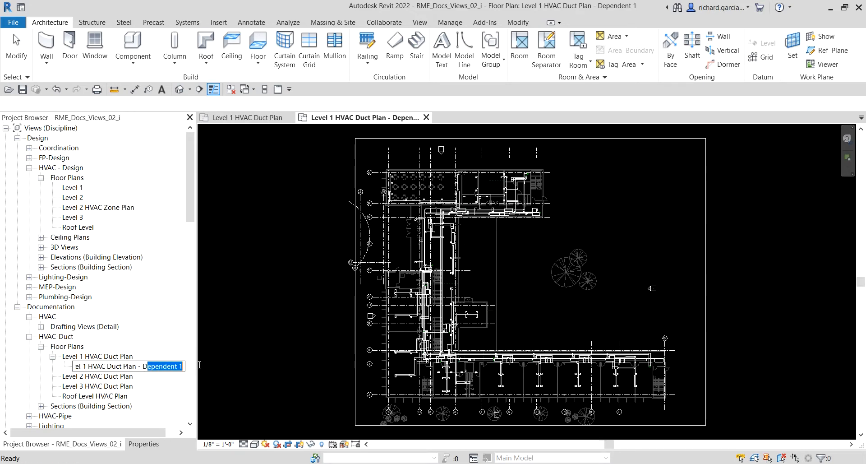
pyautogui.press('BackSpace')
pyautogui.press('BackSpace')
pyautogui.press('BackSpace')
pyautogui.press('BackSpace')
pyautogui.press('BackSpace')
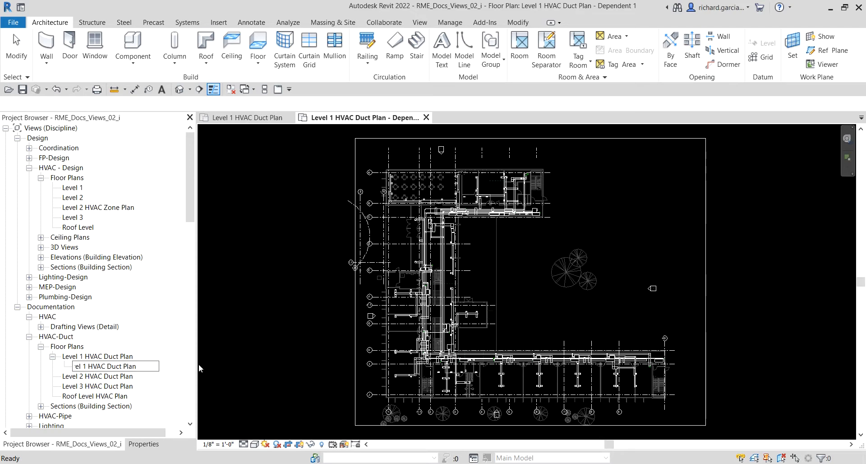
pyautogui.write('_A')
pyautogui.press('Return')
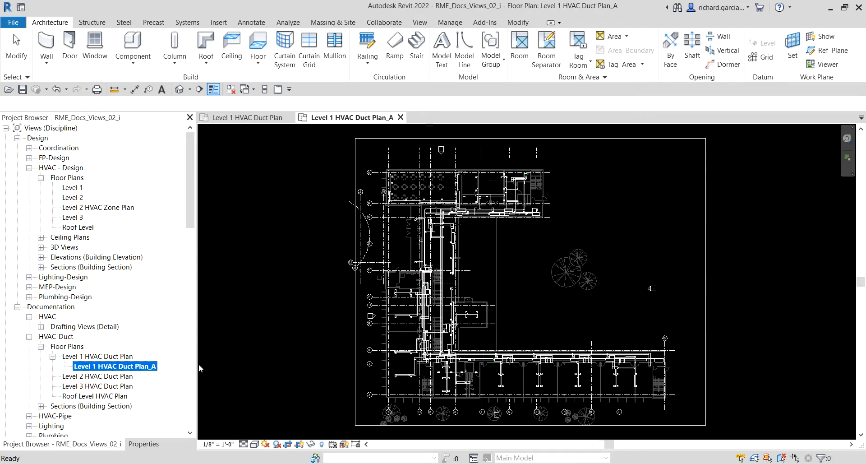
# Create two more dependent duplicates of the parent Level 1 HVAC Duct Plan view.
pyautogui.rightClick(116, 356)
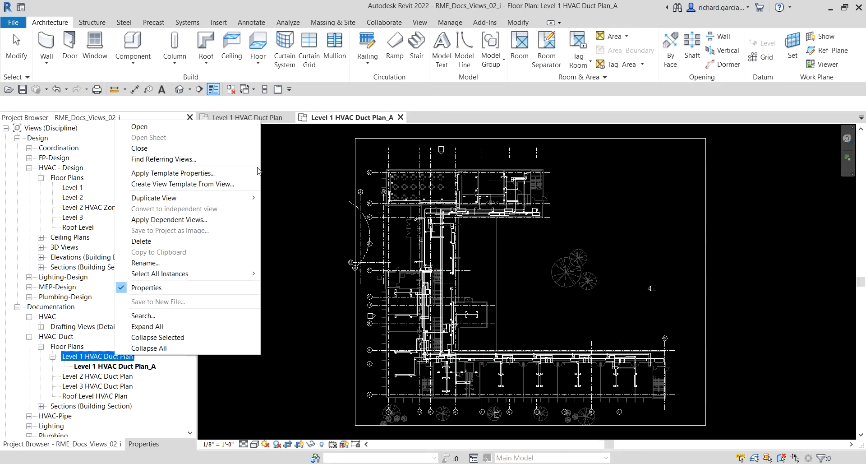
pyautogui.moveTo(237, 199)
pyautogui.click(304, 220)
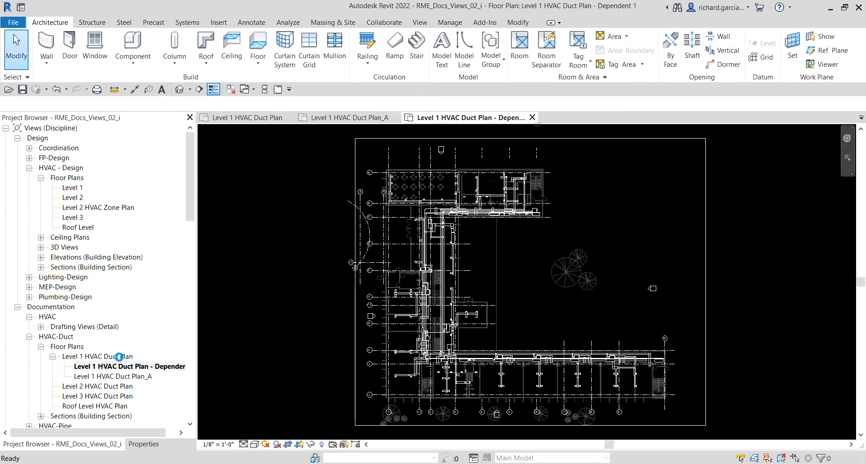
pyautogui.rightClick(120, 358)
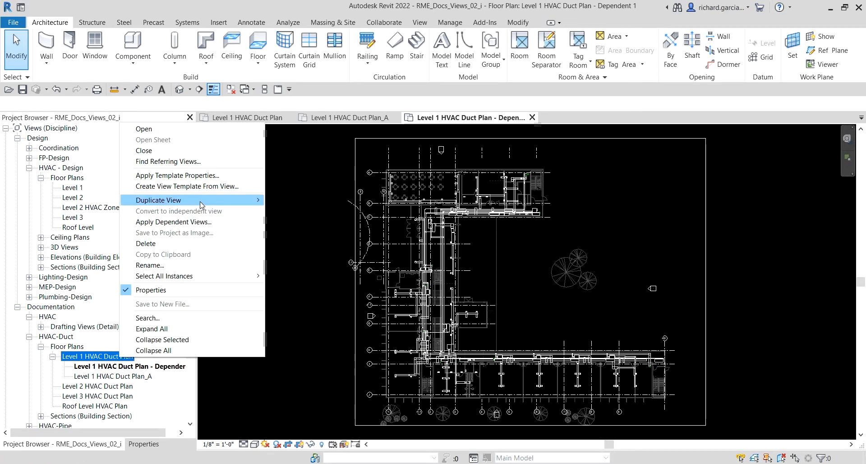
pyautogui.moveTo(190, 200)
pyautogui.click(300, 222)
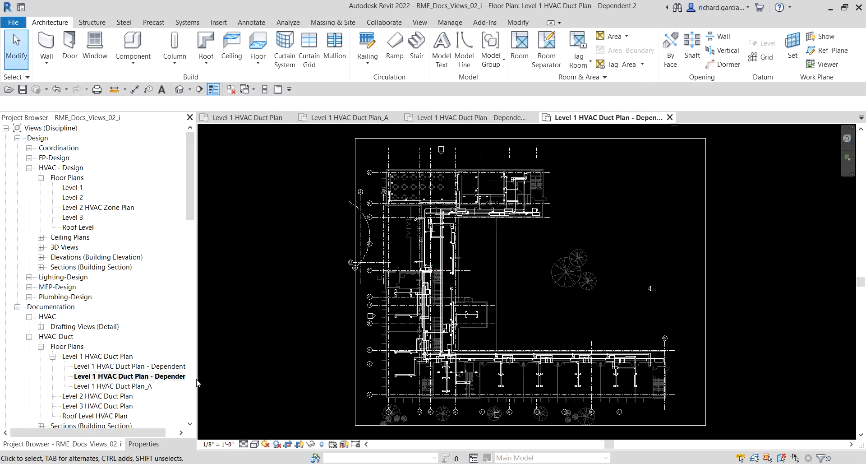
# Widen the Project Browser to show full view names and rename the Dependent 2 view to "Level 1 HVAC Duct Plan_B".
pyautogui.moveTo(197, 383); pyautogui.dragTo(258, 378)
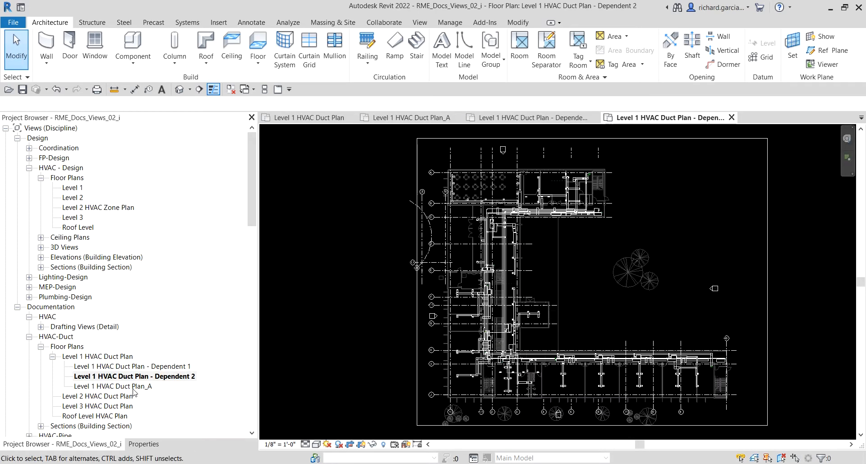
pyautogui.click(146, 378)
pyautogui.click(146, 377)
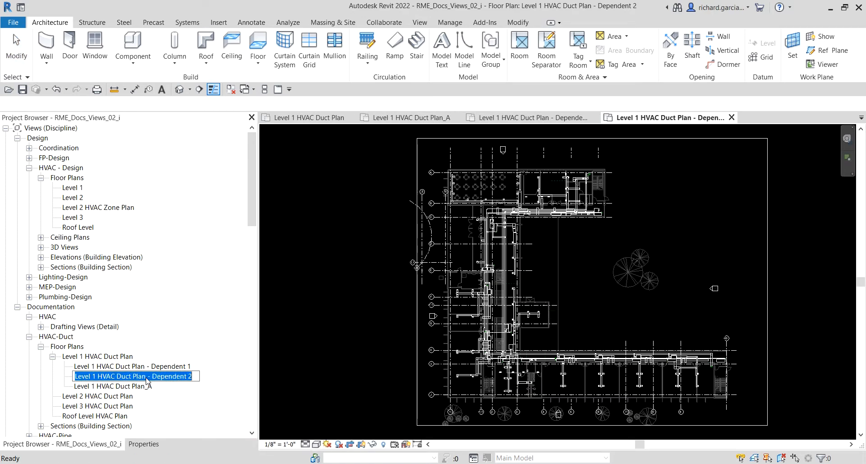
pyautogui.moveTo(146, 376); pyautogui.dragTo(264, 382)
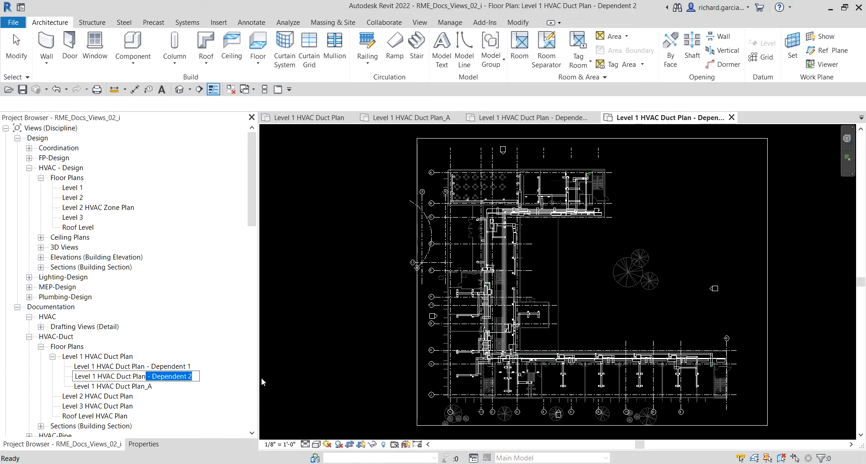
pyautogui.write('_B')
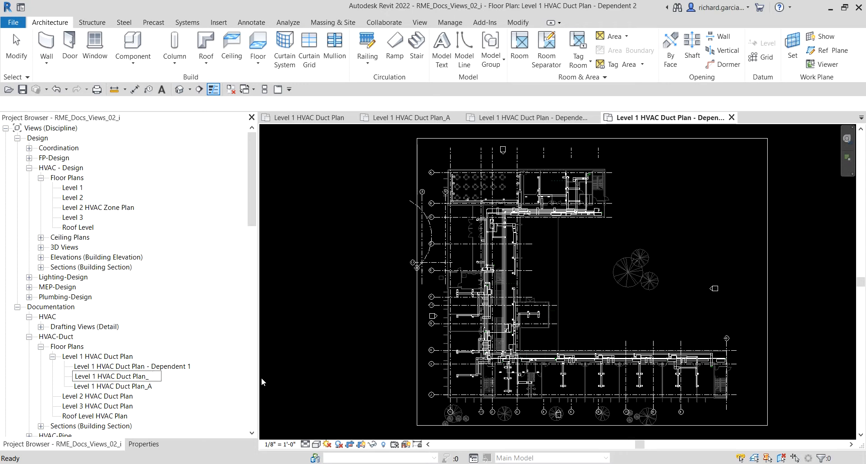
# Rename the remaining Dependent 1 view to "Level 1 HVAC Duct Plan_C".
pyautogui.click(158, 369)
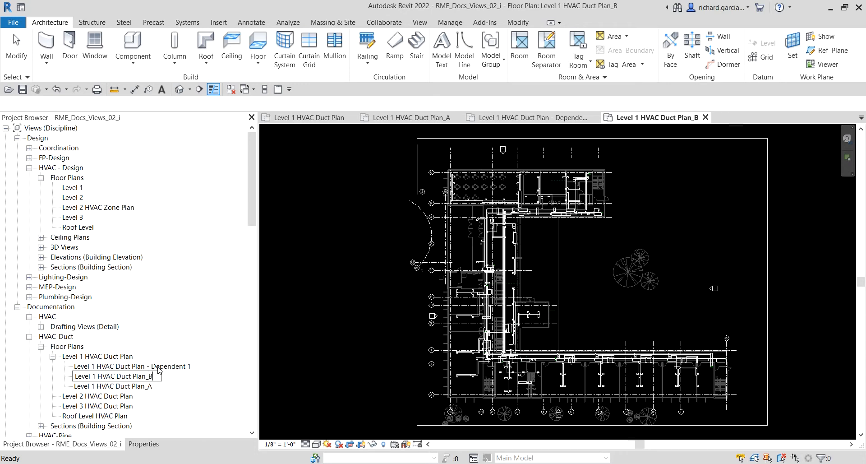
pyautogui.click(159, 370)
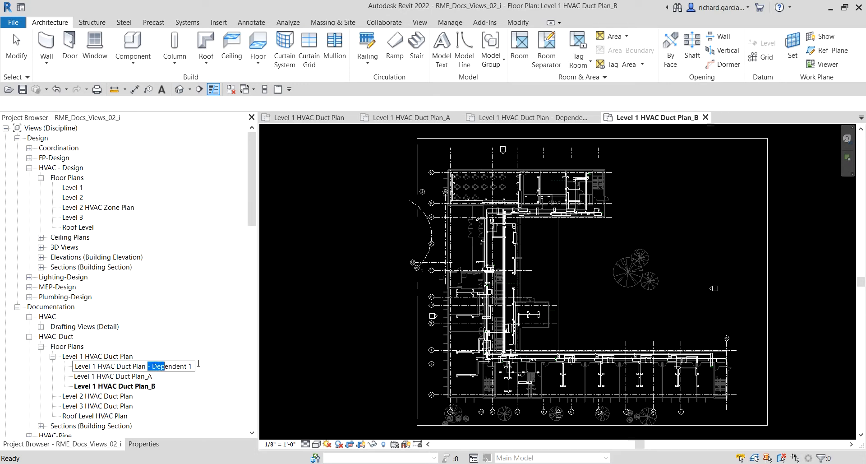
pyautogui.moveTo(148, 367); pyautogui.dragTo(199, 366)
pyautogui.press('BackSpace')
pyautogui.write('_C')
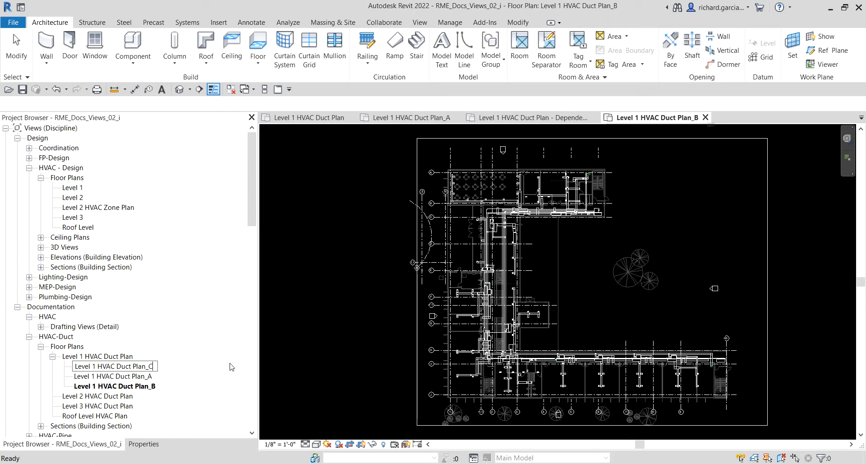
pyautogui.press('Return')
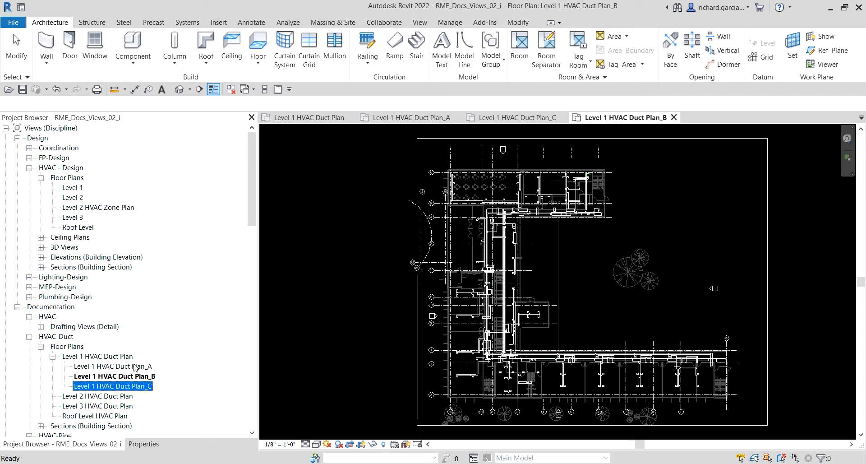
pyautogui.click(345, 219)
pyautogui.scroll(-1, 346, 219)
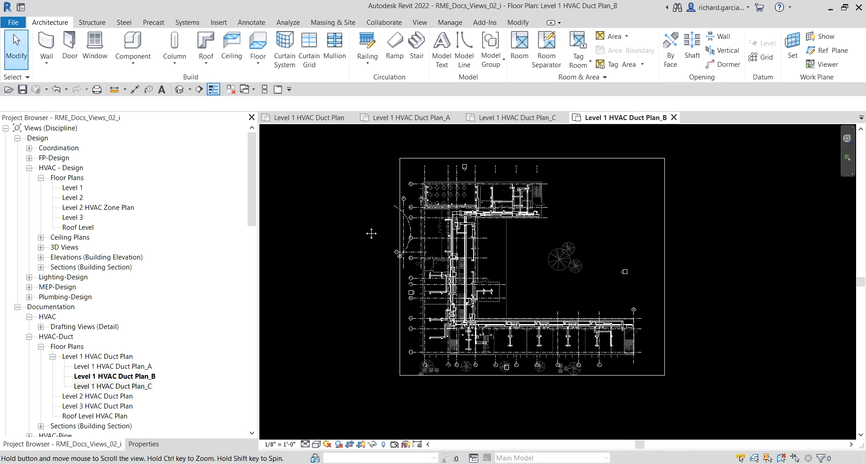
pyautogui.moveTo(371, 233); pyautogui.dragTo(367, 236, button='middle')
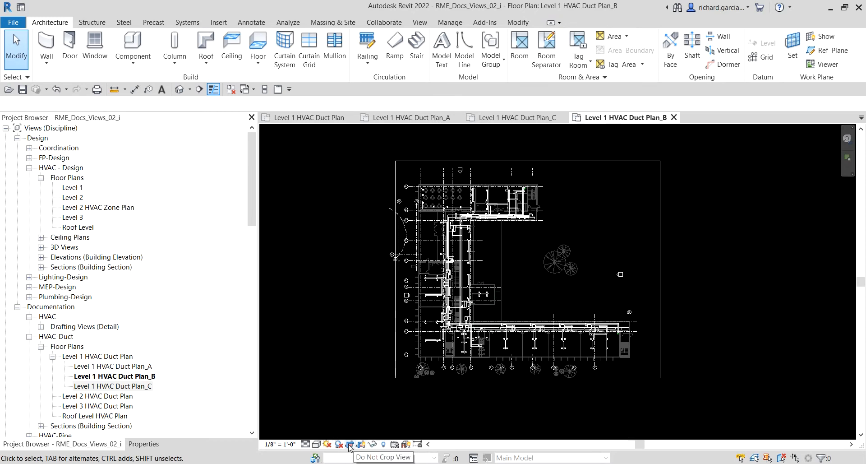
pyautogui.press('ctrl')
pyautogui.press('ctrl')
pyautogui.press('ctrl')
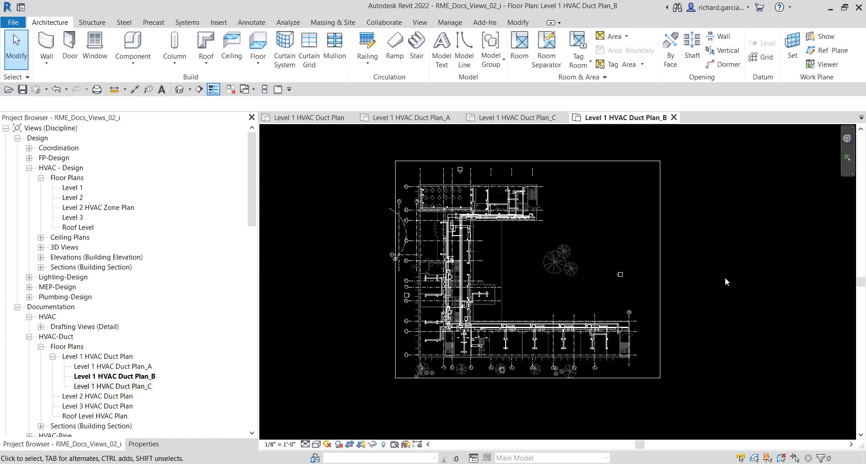
# Open the parent Level 1 HVAC Duct Plan view and sketch a horizontal matchline segment about 181' long just below grid C.
pyautogui.click(420, 23)
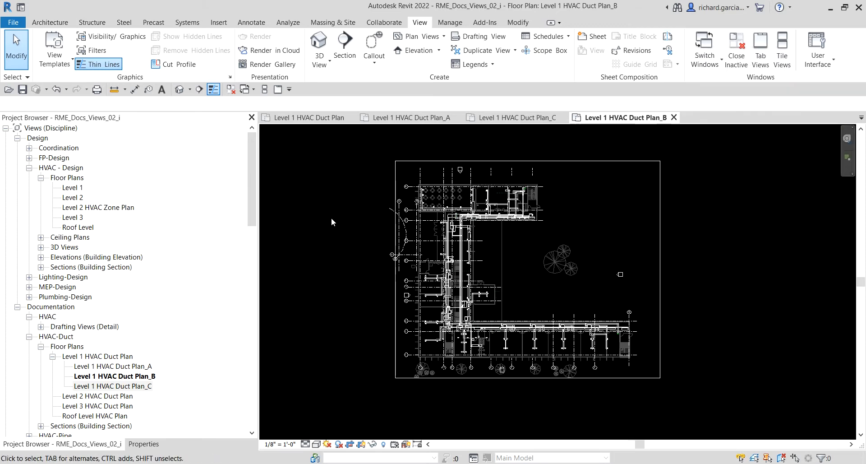
pyautogui.doubleClick(97, 357)
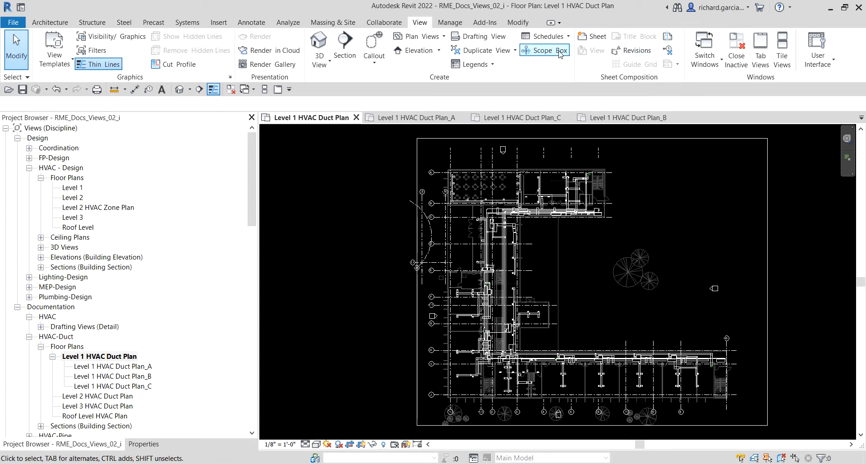
pyautogui.click(669, 39)
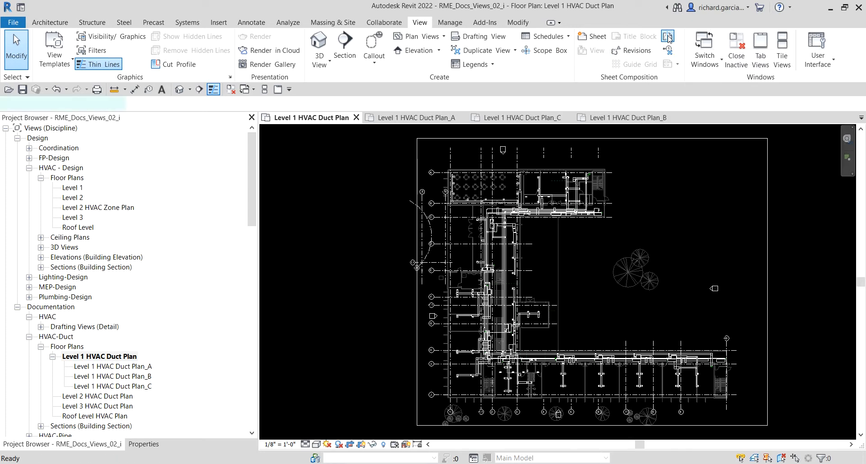
pyautogui.click(144, 444)
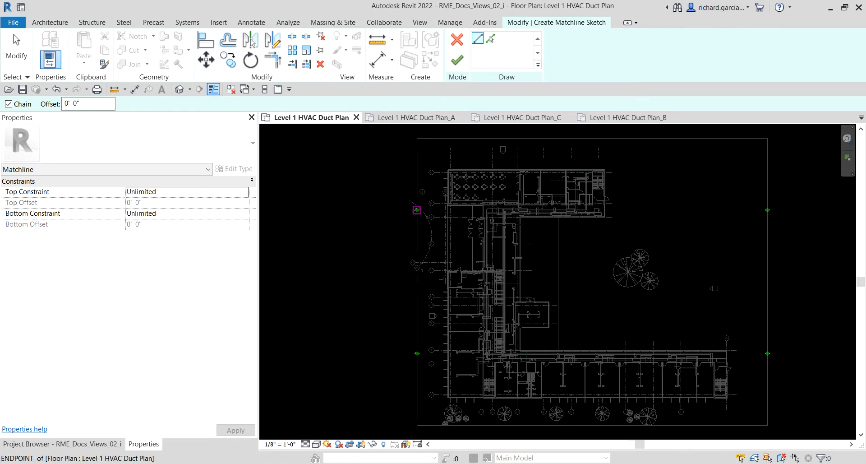
pyautogui.scroll(1, 476, 189)
pyautogui.scroll(8, 478, 192)
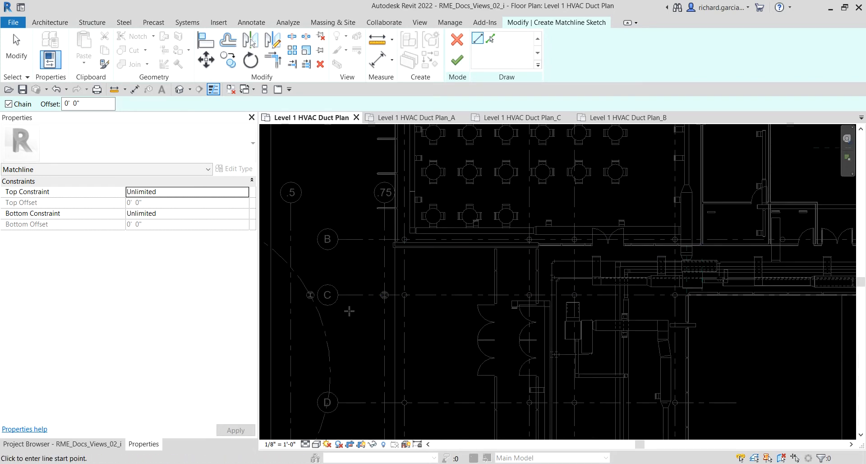
pyautogui.scroll(-2, 352, 311)
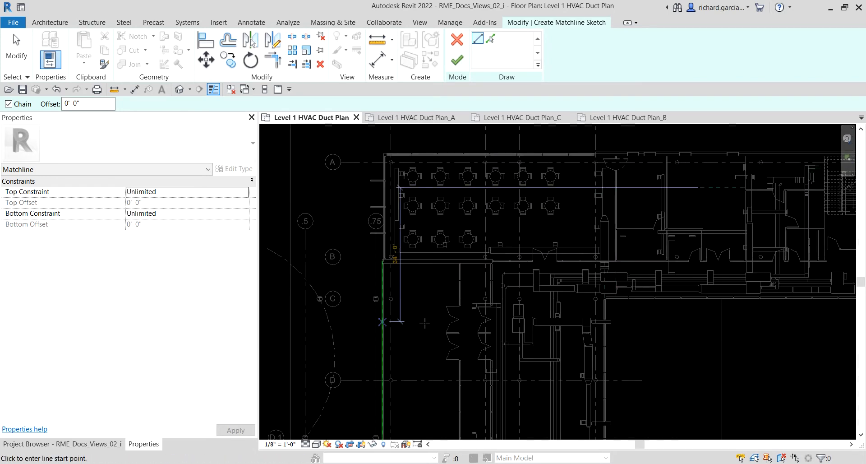
pyautogui.click(284, 310)
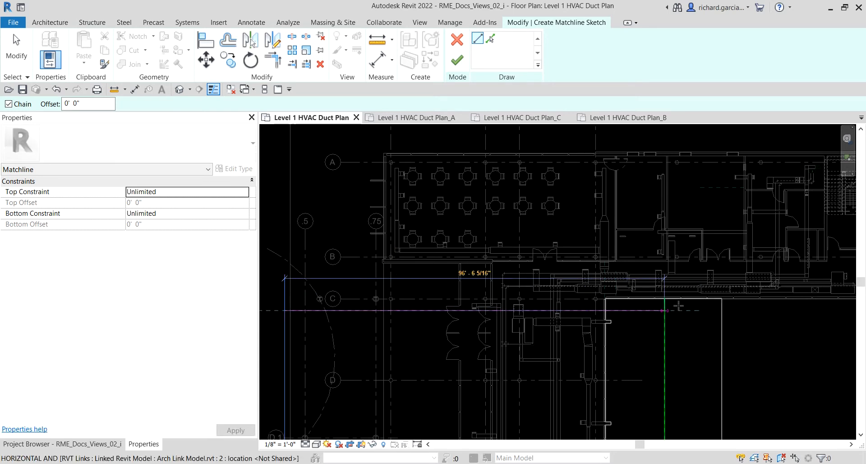
pyautogui.moveTo(773, 310); pyautogui.dragTo(393, 329, button='middle')
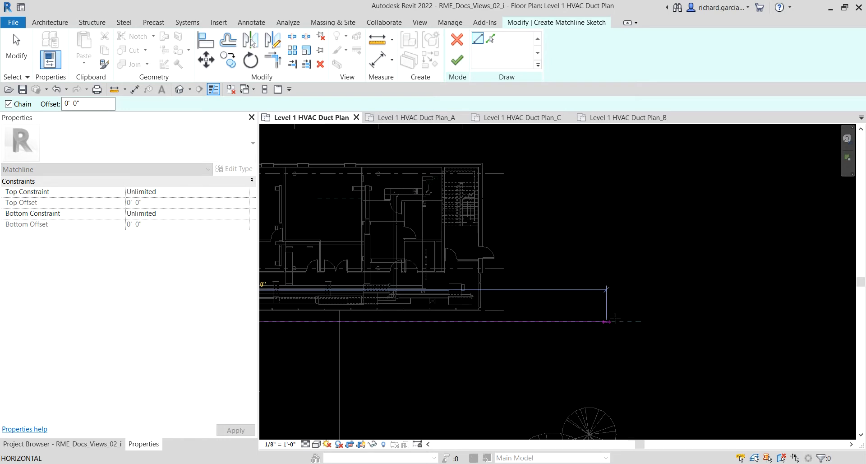
pyautogui.click(615, 321)
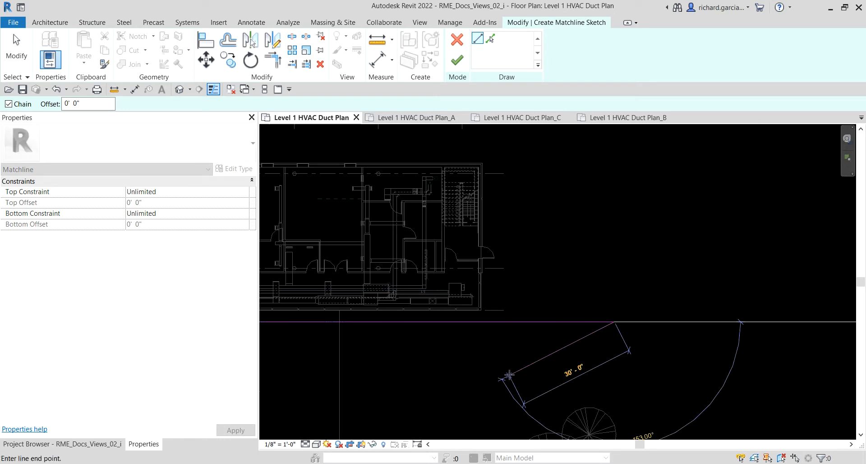
pyautogui.click(21, 45)
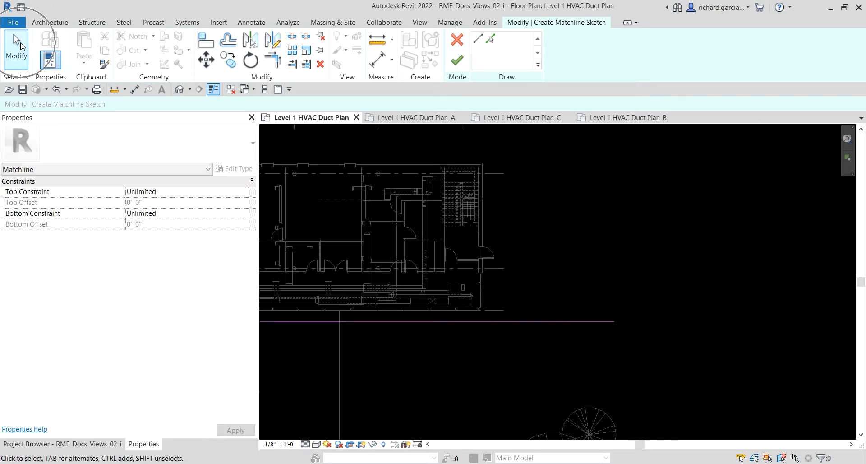
# Sketch a second horizontal matchline segment just above grid H, running from outside the west wall to beyond the building's east end.
pyautogui.click(580, 29)
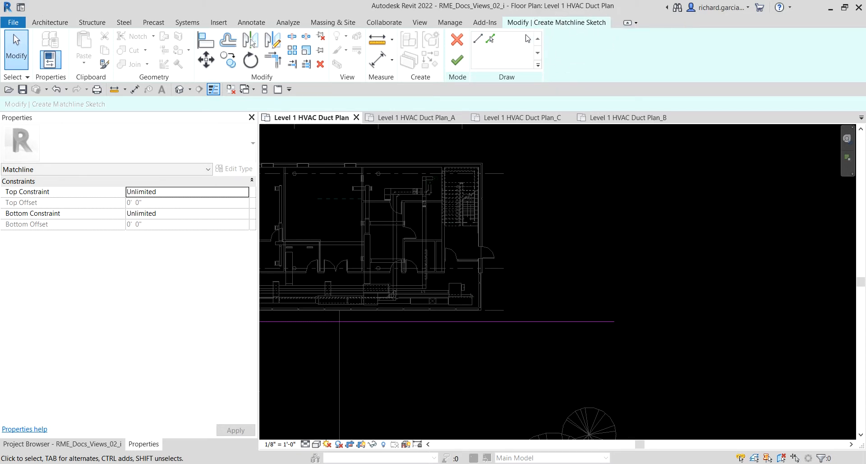
pyautogui.click(478, 38)
pyautogui.scroll(-4, 665, 284)
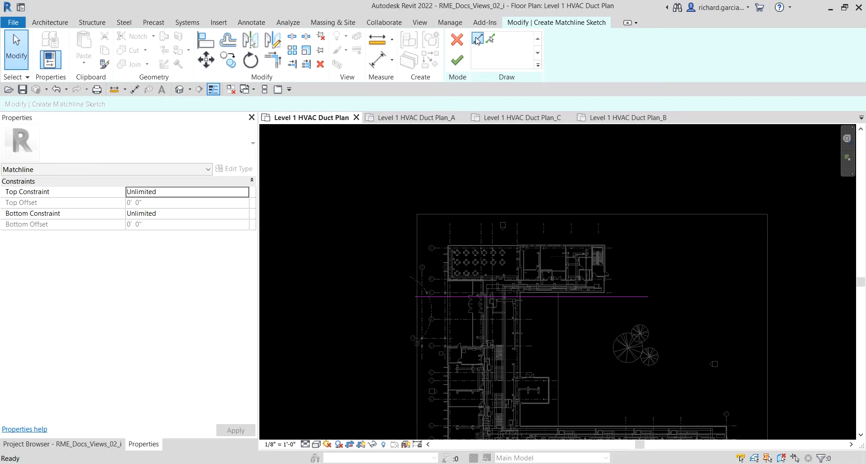
pyautogui.click(478, 39)
pyautogui.moveTo(569, 271); pyautogui.dragTo(542, 163, button='middle')
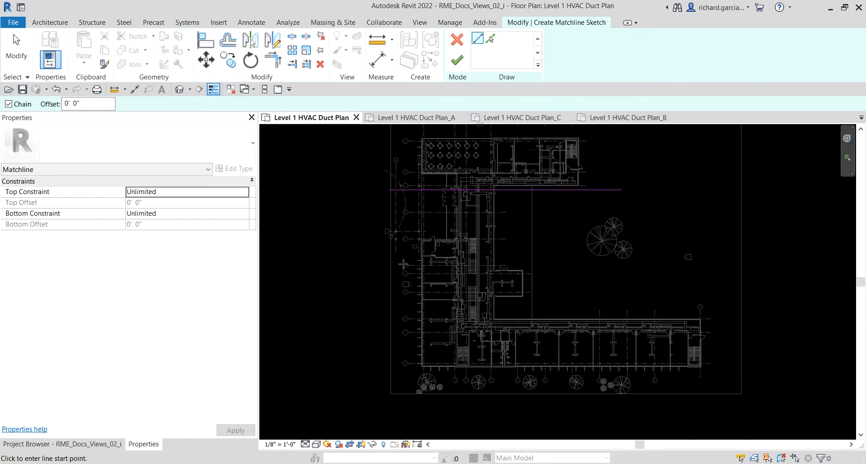
pyautogui.scroll(5, 402, 264)
pyautogui.moveTo(487, 363); pyautogui.dragTo(428, 199, button='middle')
pyautogui.scroll(-3, 311, 276)
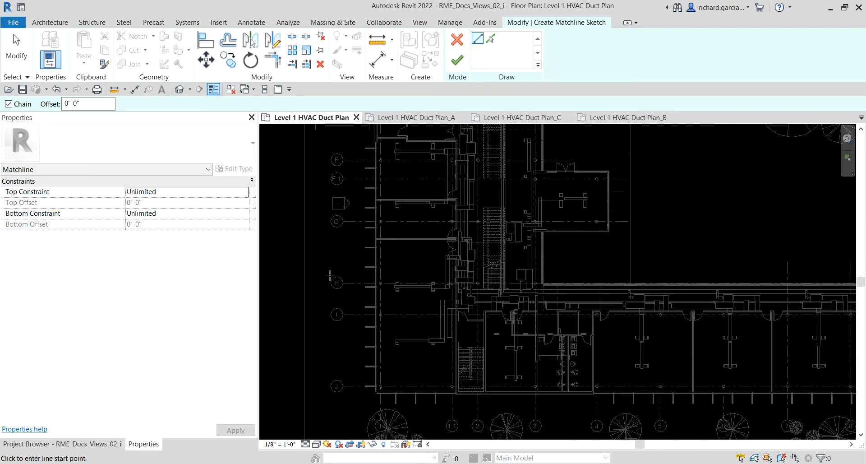
pyautogui.moveTo(312, 276); pyautogui.dragTo(354, 280, button='middle')
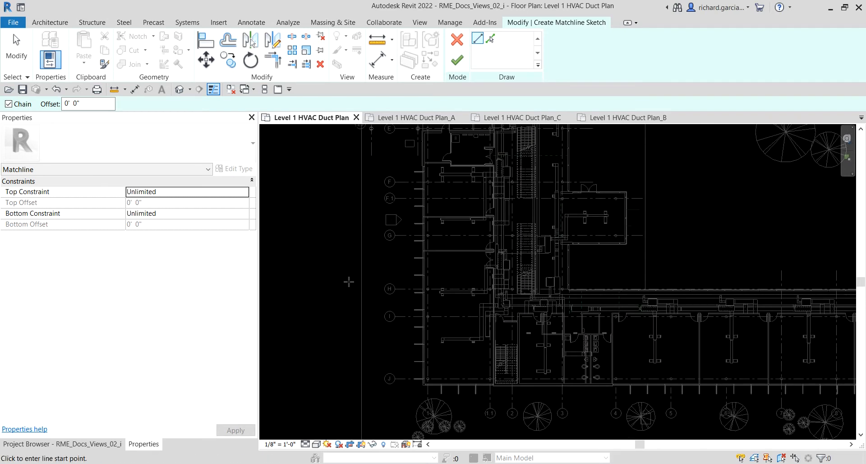
pyautogui.click(349, 281)
pyautogui.moveTo(668, 284); pyautogui.dragTo(379, 312, button='middle')
pyautogui.scroll(-3, 553, 292)
pyautogui.moveTo(588, 292); pyautogui.dragTo(506, 345, button='middle')
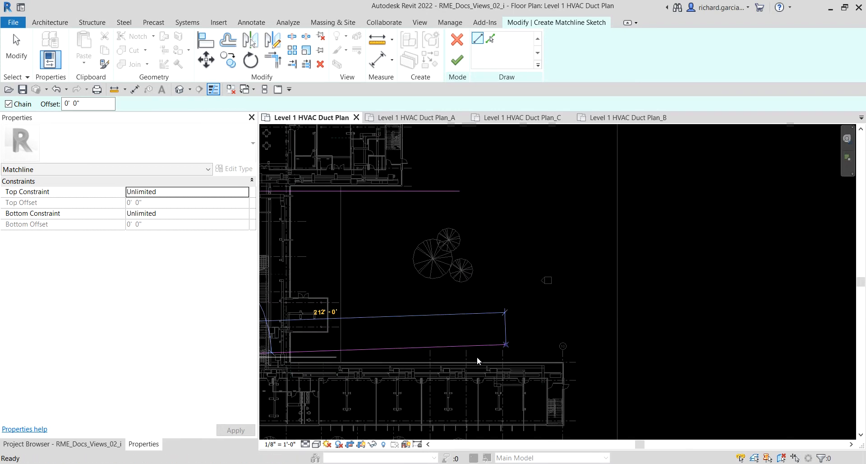
pyautogui.click(582, 357)
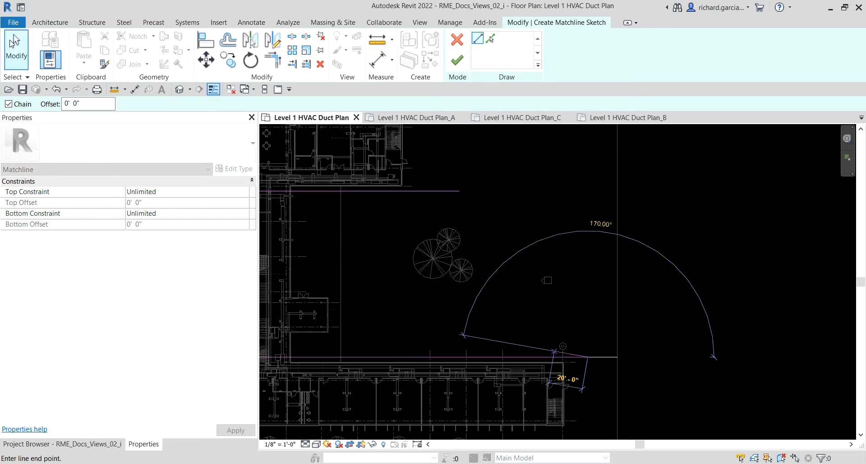
pyautogui.click(14, 41)
# Extend the upper matchline segment eastward to a length of 256' 0", aligned with the end of the lower segment.
pyautogui.click(453, 190)
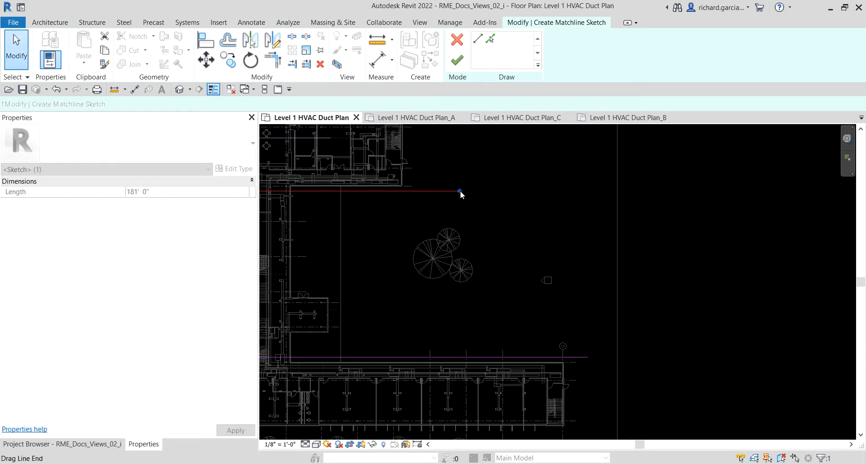
pyautogui.moveTo(460, 190); pyautogui.dragTo(587, 191)
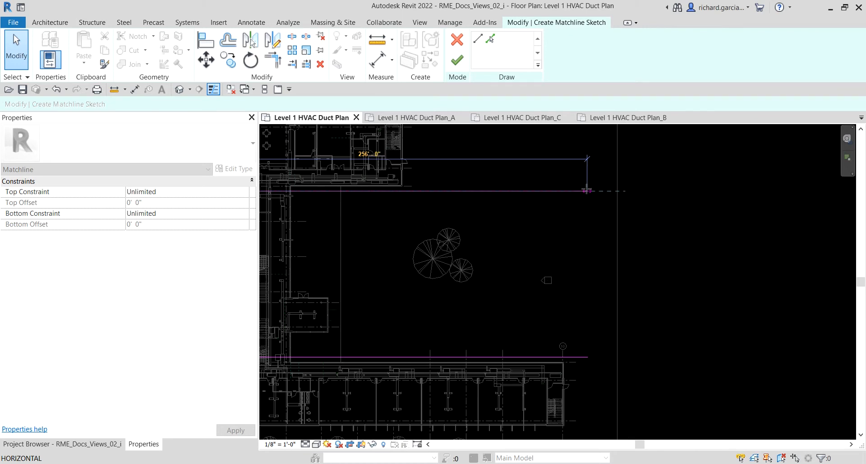
pyautogui.moveTo(585, 190); pyautogui.dragTo(585, 189)
pyautogui.scroll(-1, 404, 246)
pyautogui.moveTo(386, 264)
pyautogui.mouseDown(button='middle')
pyautogui.moveTo(581, 266)
pyautogui.moveTo(581, 237)
pyautogui.mouseUp(button='middle')
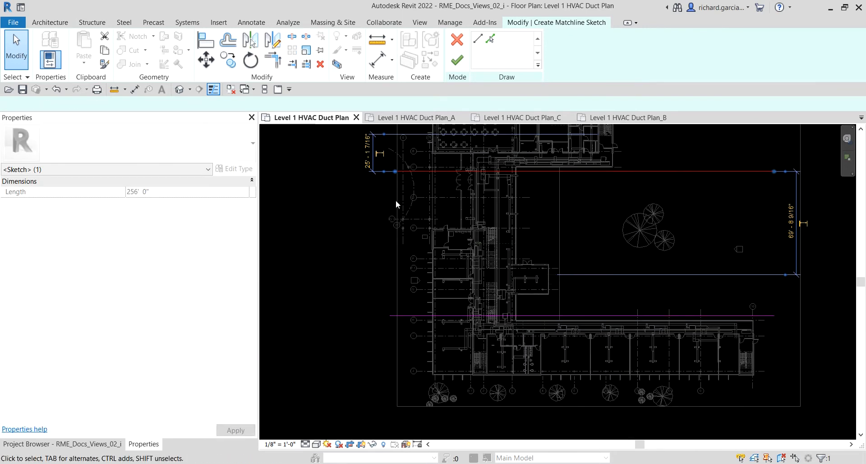
pyautogui.click(396, 199)
pyautogui.click(480, 40)
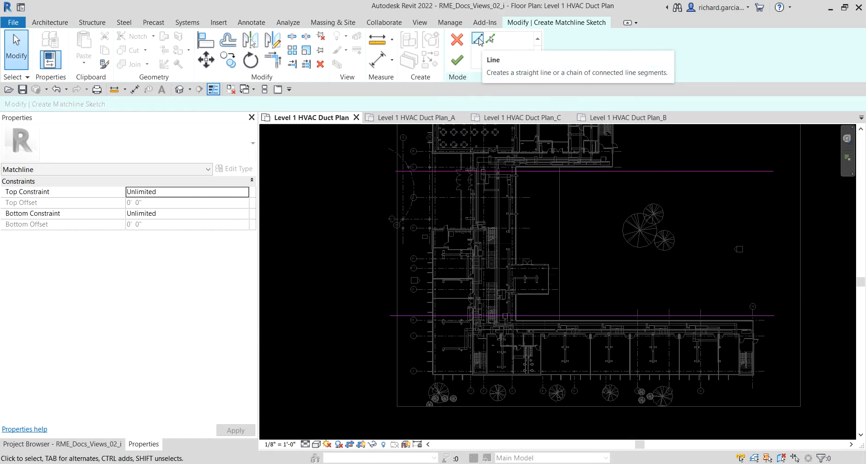
pyautogui.scroll(-3, 568, 268)
pyautogui.moveTo(562, 264); pyautogui.dragTo(534, 267, button='middle')
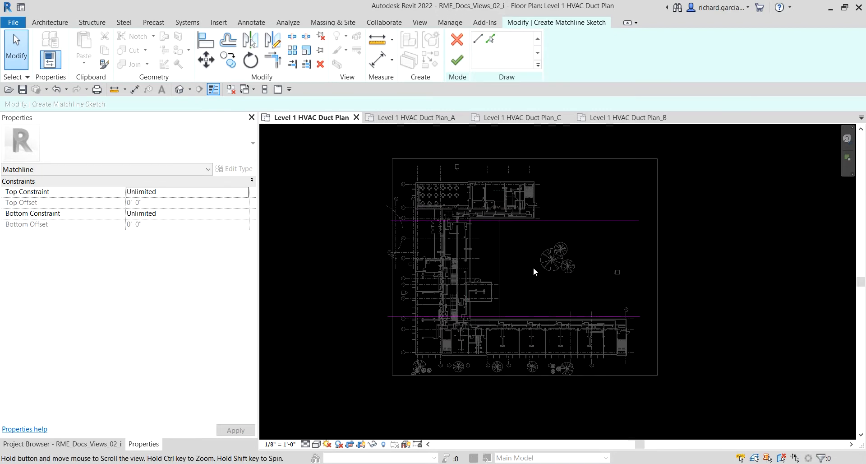
pyautogui.click(500, 197)
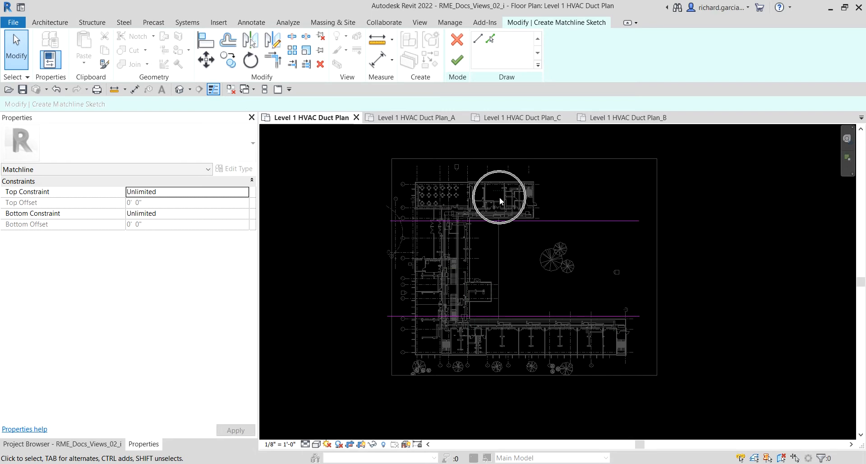
pyautogui.click(486, 283)
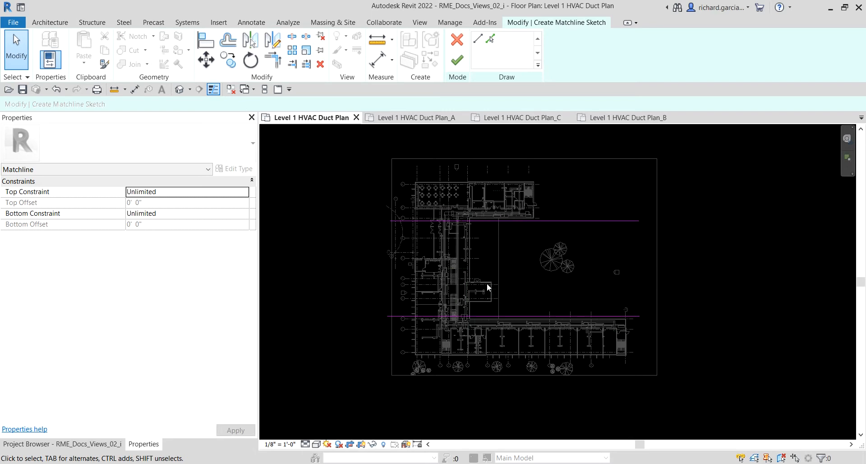
pyautogui.click(514, 355)
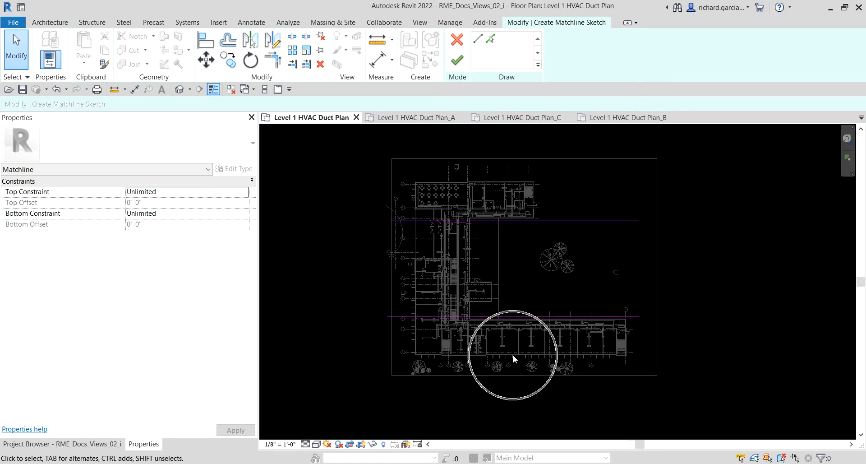
# Finish the matchline sketch and deselect the matchline.
pyautogui.click(459, 60)
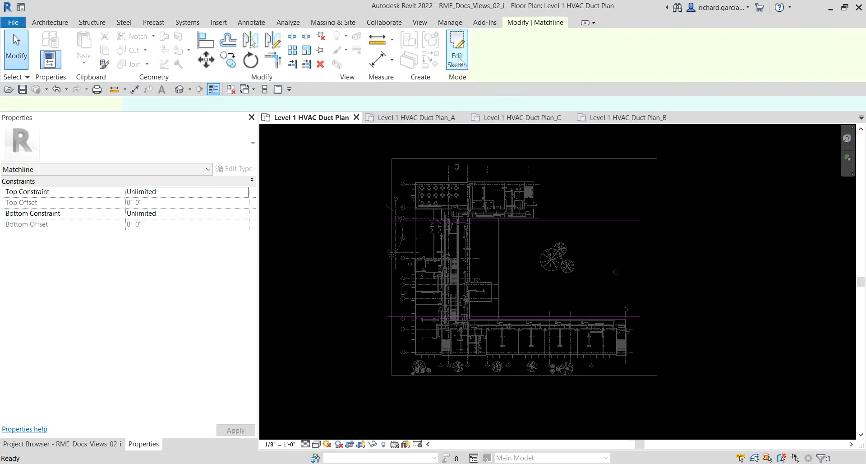
pyautogui.click(613, 236)
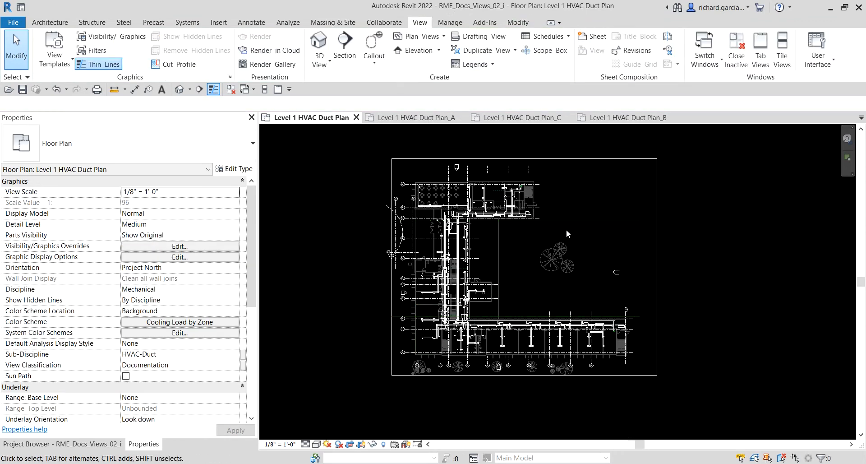
pyautogui.scroll(3, 566, 229)
pyautogui.moveTo(590, 273); pyautogui.dragTo(617, 288, button='middle')
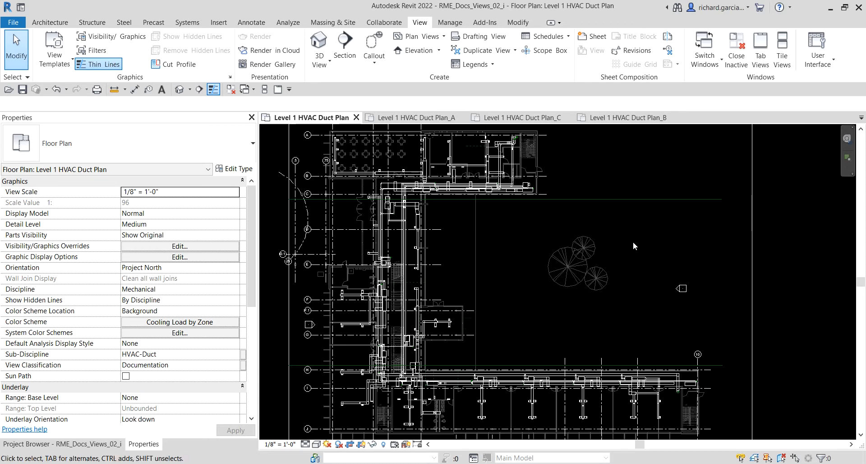
# Open the annotation object styles with the matchline in view and select the Matchline category.
pyautogui.scroll(-2, 597, 221)
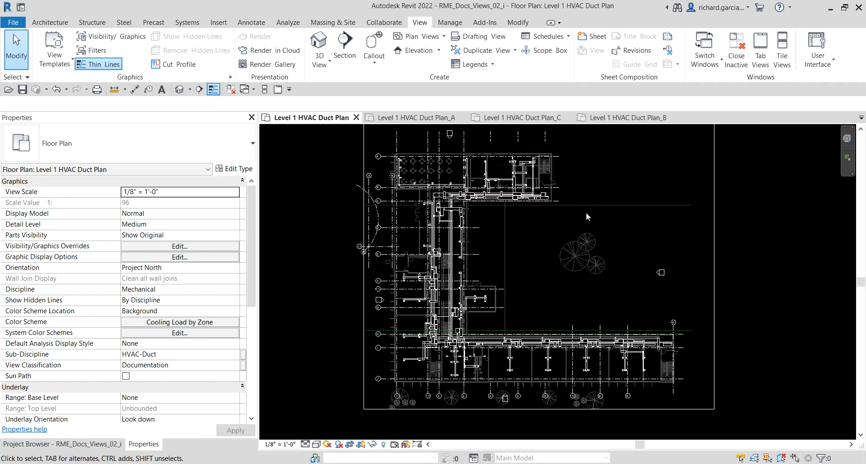
pyautogui.click(611, 205)
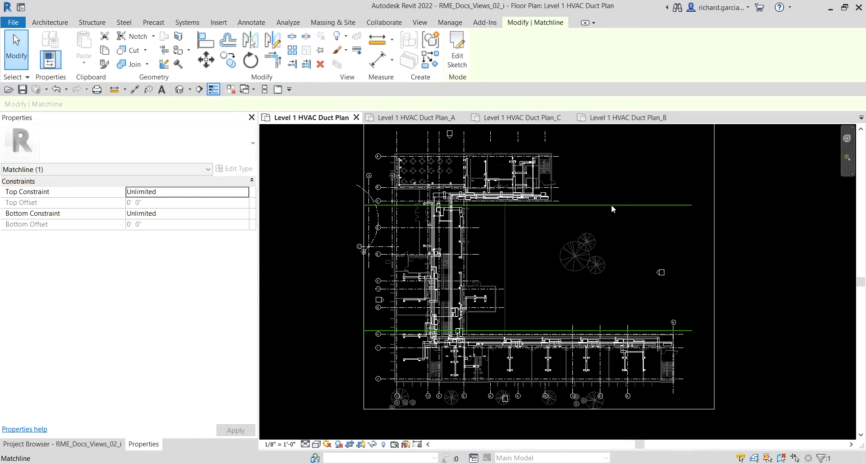
pyautogui.click(450, 22)
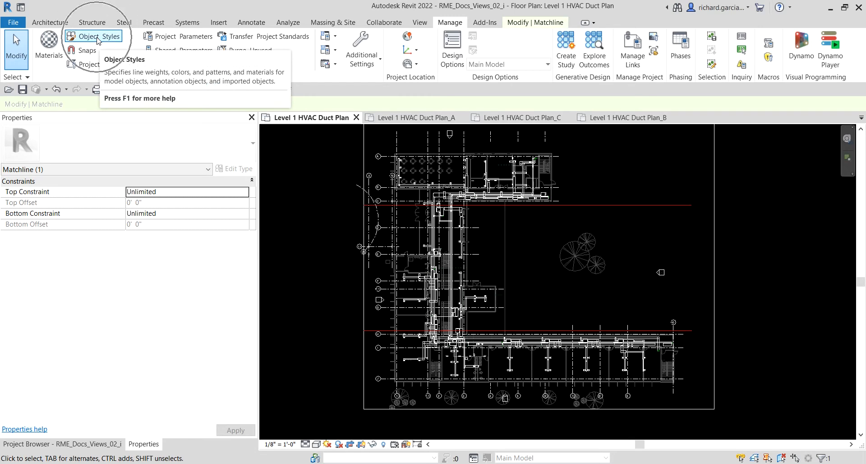
pyautogui.click(96, 36)
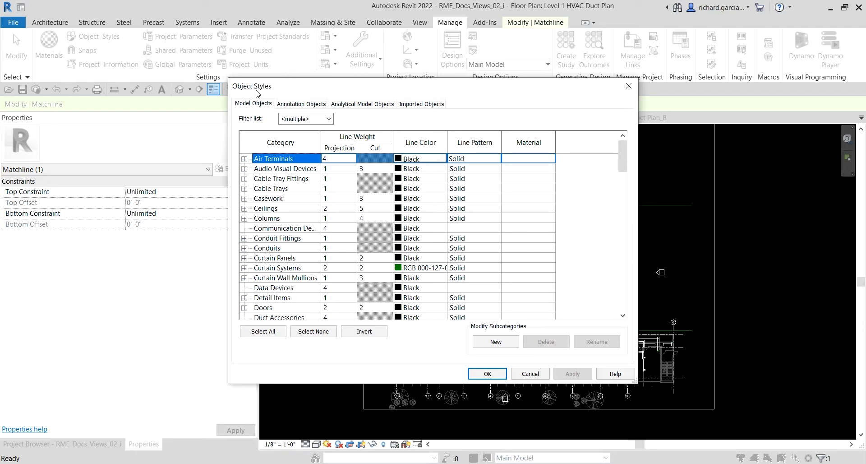
pyautogui.click(301, 105)
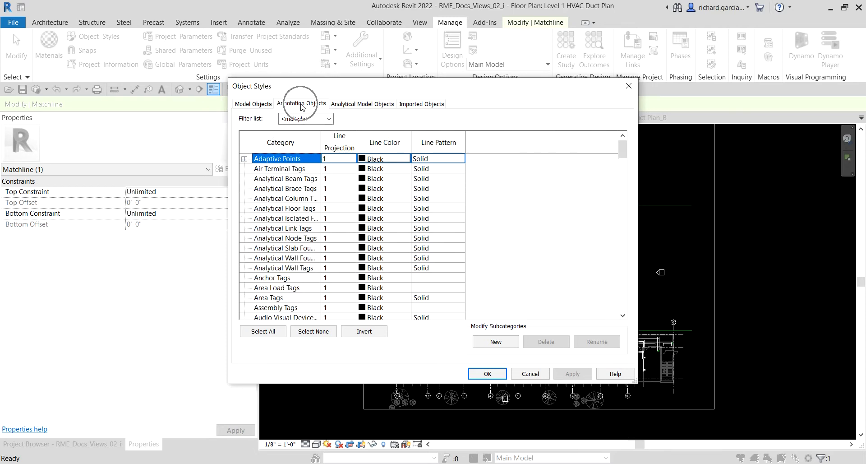
pyautogui.click(281, 259)
pyautogui.press('m')
pyautogui.scroll(-1, 281, 259)
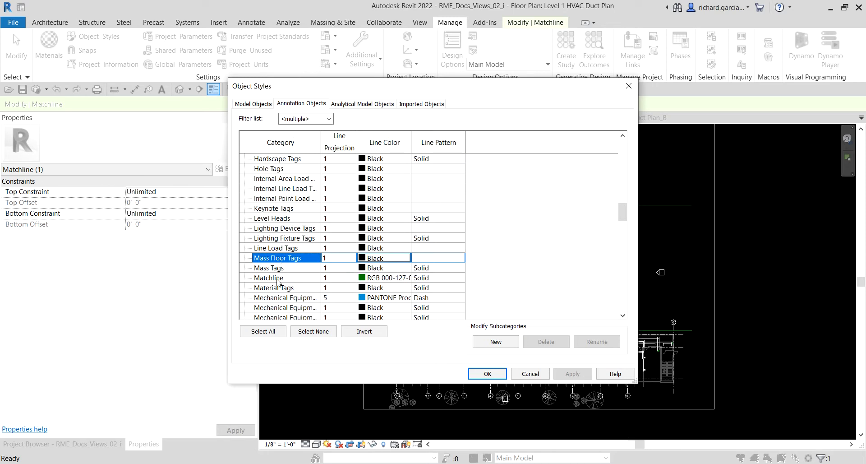
pyautogui.click(279, 278)
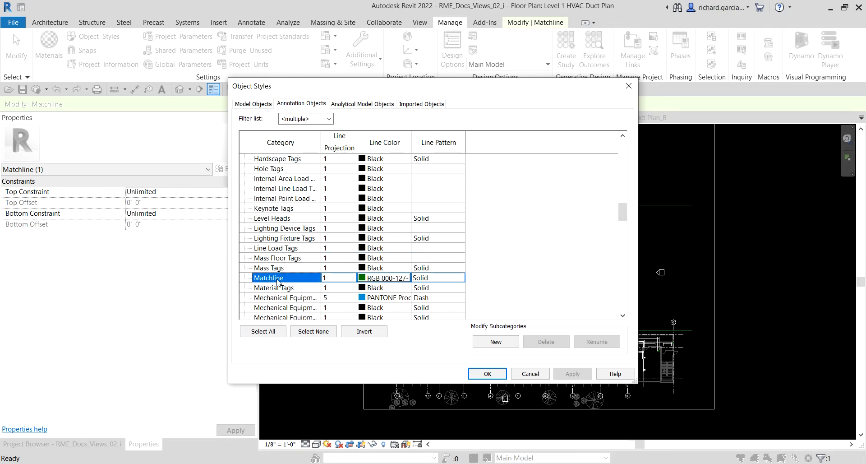
# Set the Matchline category's line color to Black.
pyautogui.click(393, 278)
pyautogui.click(394, 278)
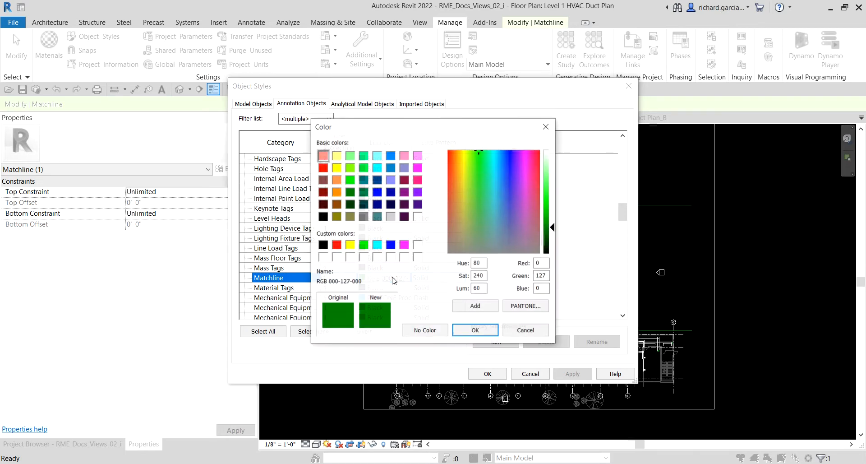
pyautogui.click(322, 245)
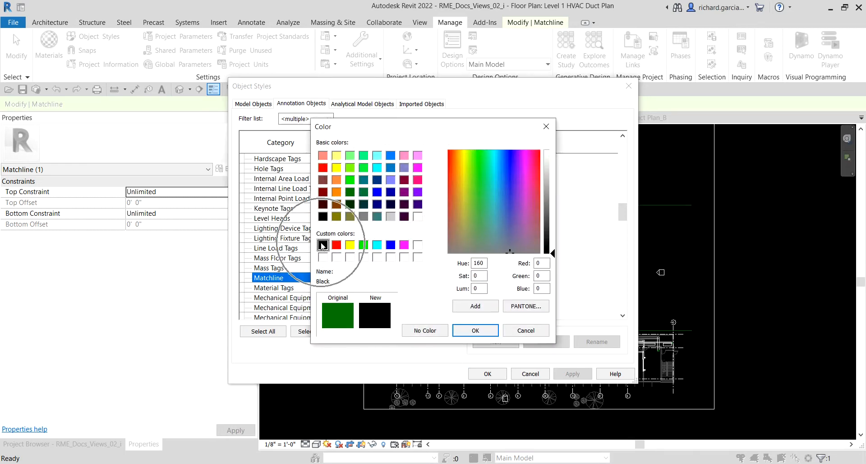
pyautogui.click(485, 327)
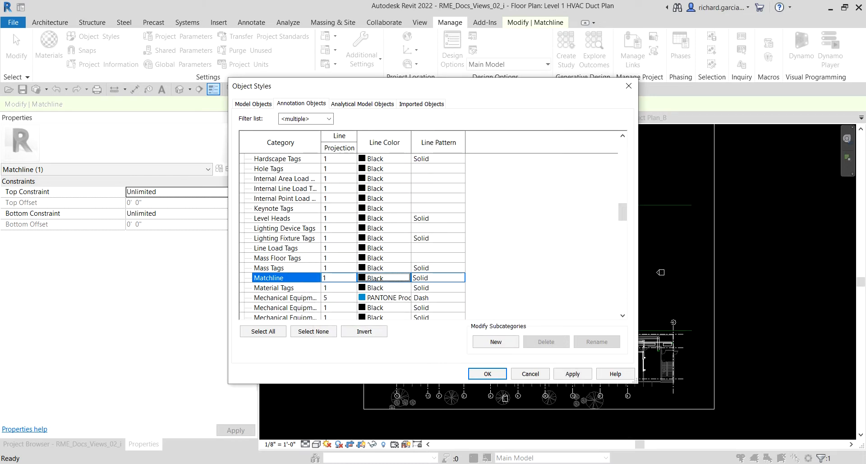
# Set the Matchline category's line pattern to Double Dash 5/8".
pyautogui.click(446, 278)
pyautogui.click(460, 278)
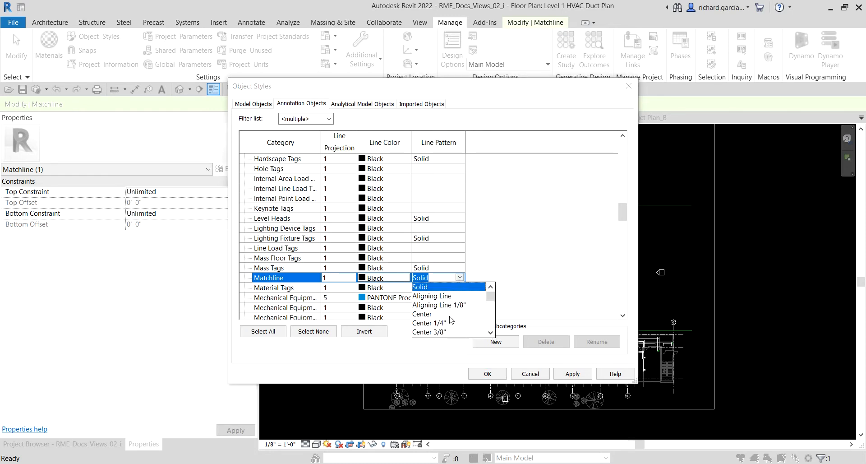
pyautogui.scroll(-2, 451, 319)
pyautogui.scroll(-4, 451, 319)
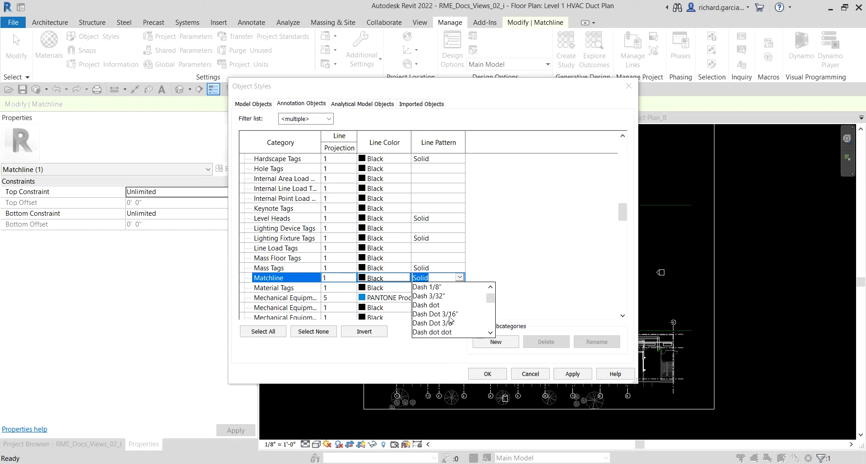
pyautogui.scroll(1, 456, 319)
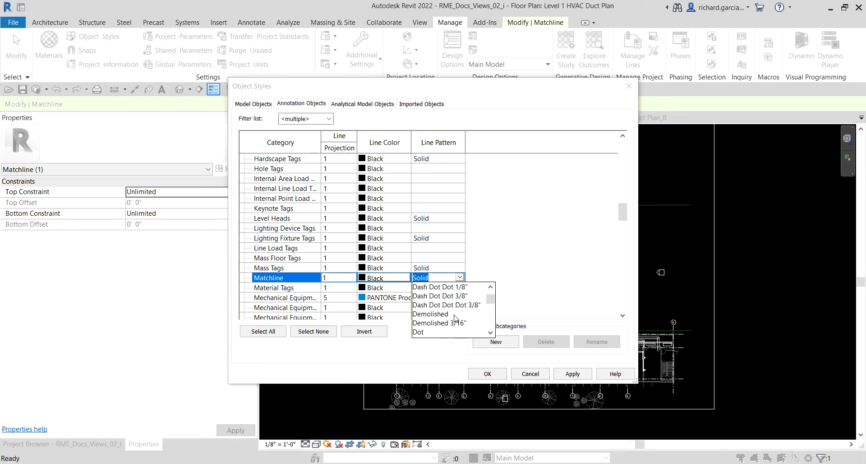
pyautogui.scroll(-3, 453, 320)
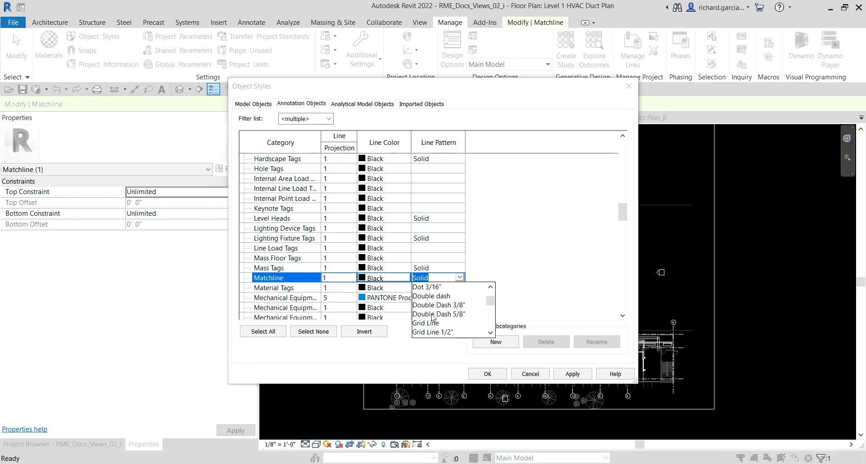
pyautogui.click(432, 316)
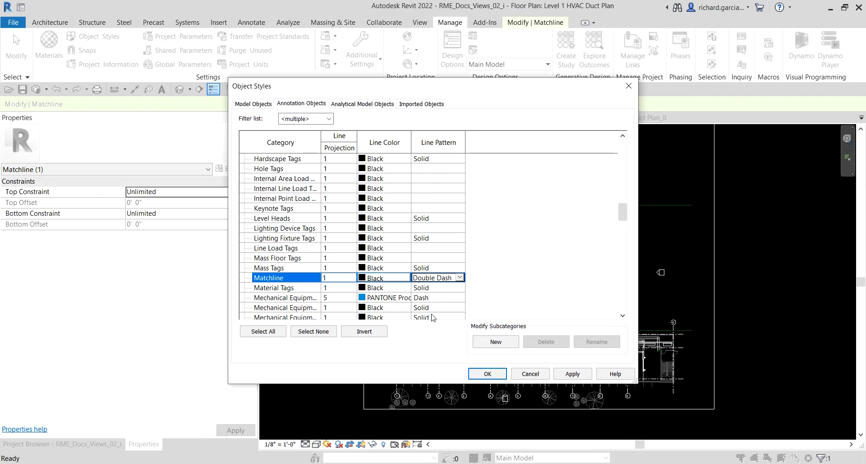
# Set the Matchline category's projection line weight to 10 and accept the object style changes.
pyautogui.click(341, 279)
pyautogui.click(348, 281)
pyautogui.click(352, 277)
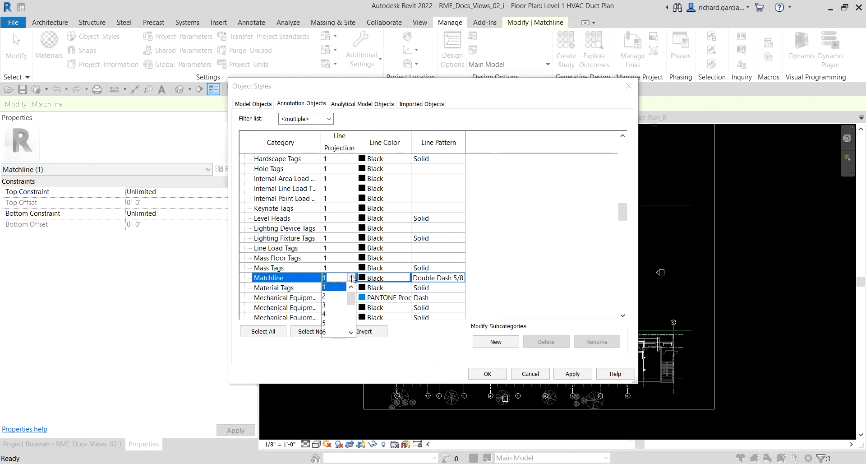
pyautogui.scroll(-3, 324, 312)
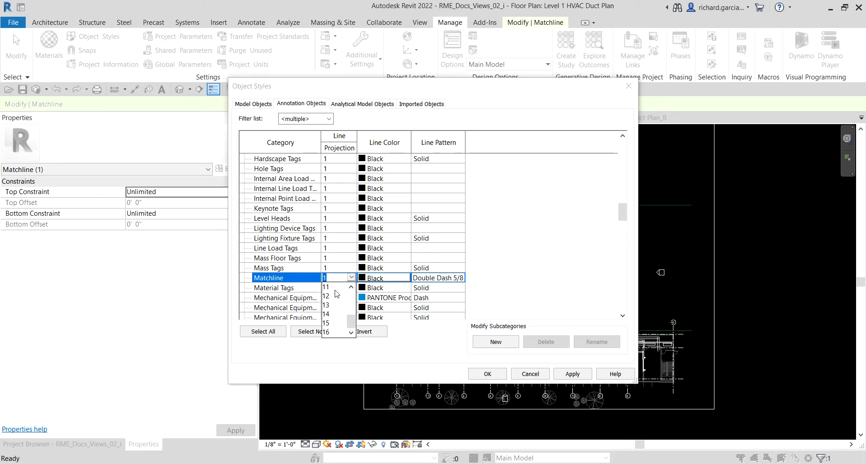
pyautogui.scroll(1, 336, 294)
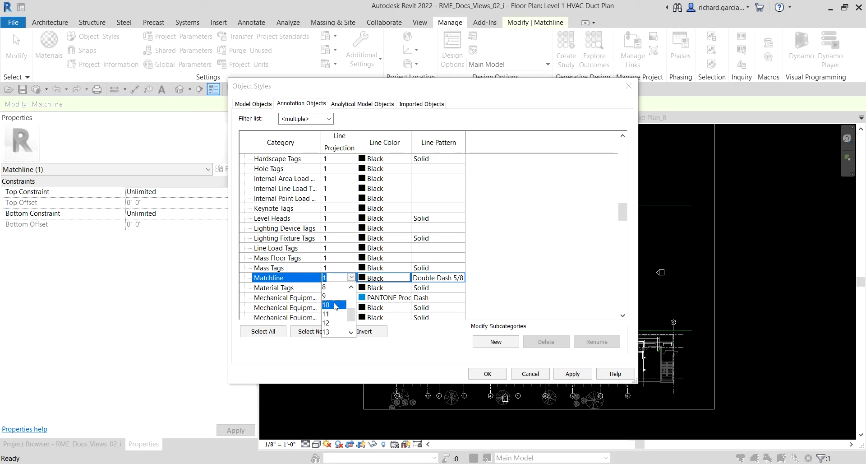
pyautogui.click(334, 305)
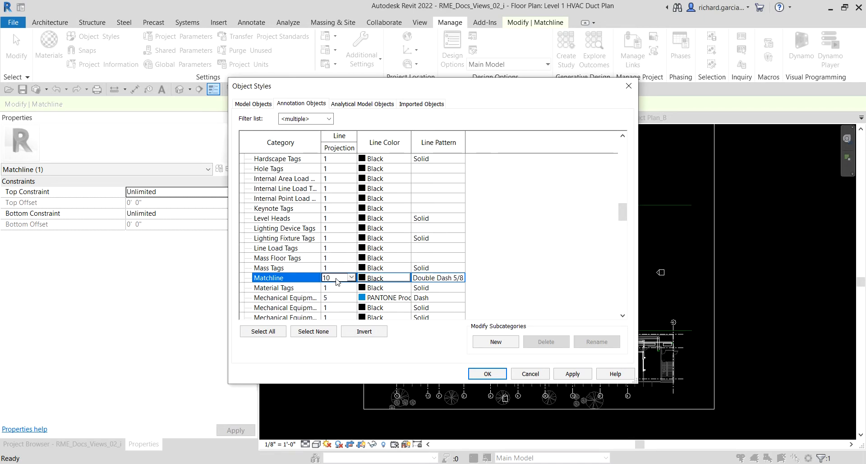
pyautogui.click(485, 374)
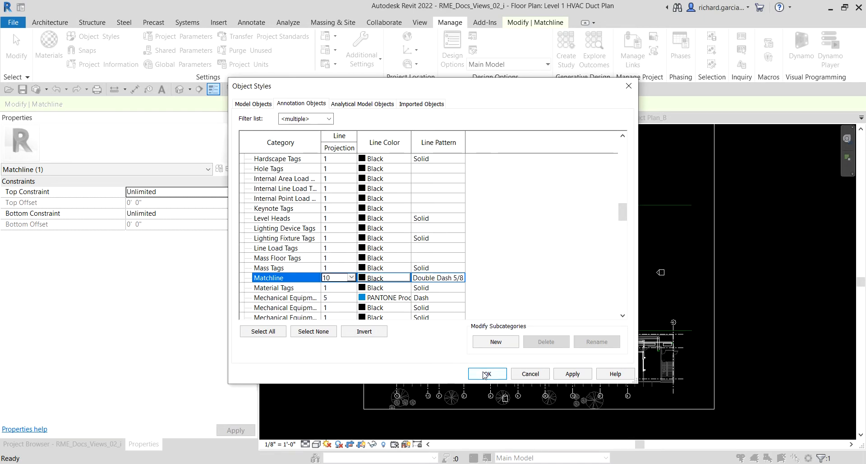
# Deselect the matchline and turn off Thin Lines so lines display at their true weight in the plan.
pyautogui.click(720, 286)
pyautogui.scroll(5, 720, 279)
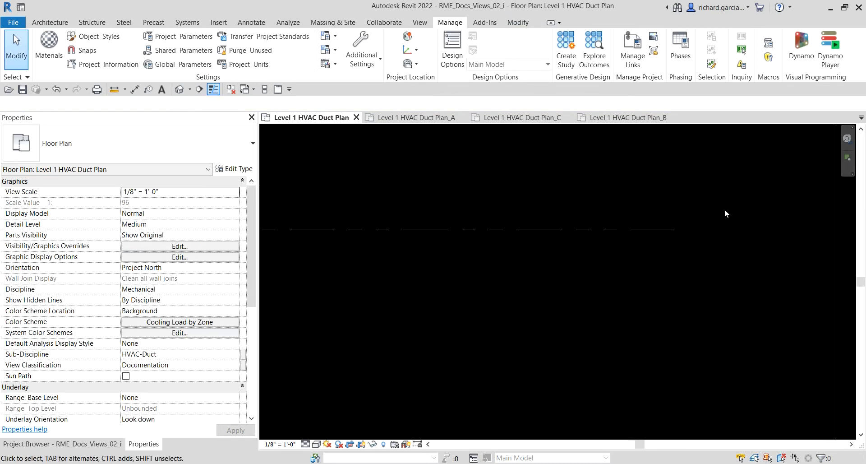
pyautogui.scroll(-2, 585, 224)
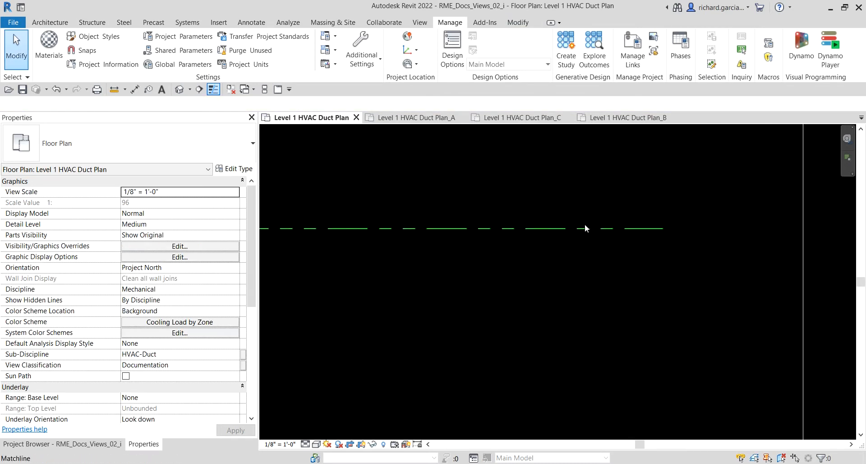
pyautogui.click(214, 89)
pyautogui.moveTo(600, 231)
pyautogui.mouseDown(button='middle')
pyautogui.moveTo(413, 282)
pyautogui.moveTo(644, 261)
pyautogui.moveTo(803, 271)
pyautogui.moveTo(675, 304)
pyautogui.moveTo(591, 292)
pyautogui.moveTo(662, 281)
pyautogui.mouseUp(button='middle')
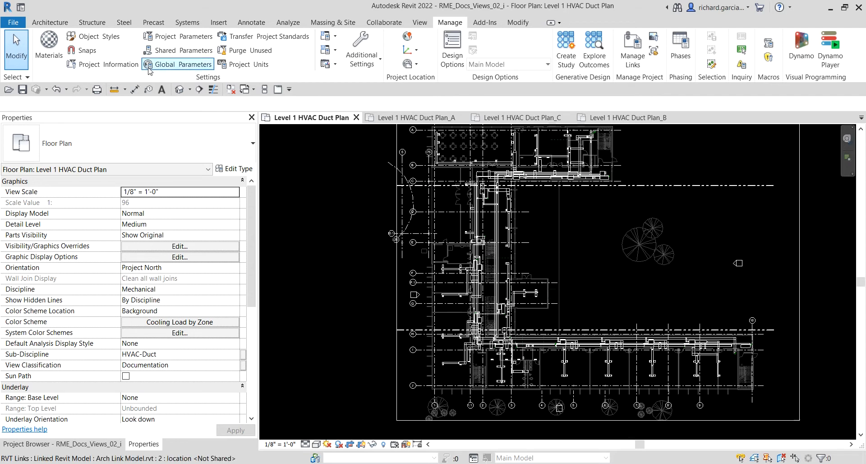
# Change the Matchline annotation category's line color to Red in the object styles and accept the change.
pyautogui.click(90, 38)
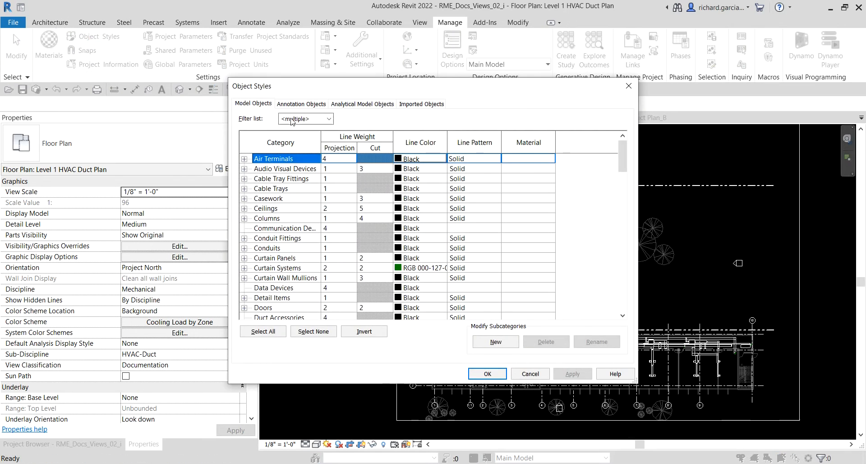
pyautogui.click(297, 104)
pyautogui.press('m')
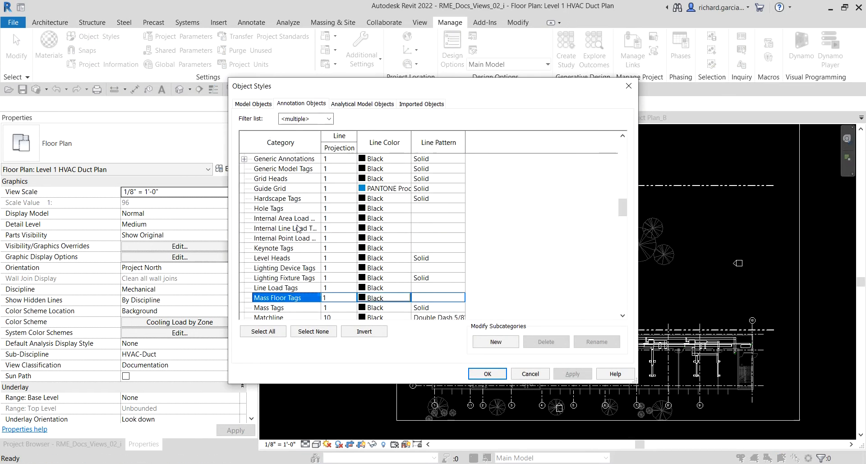
pyautogui.scroll(-1, 289, 257)
pyautogui.click(283, 289)
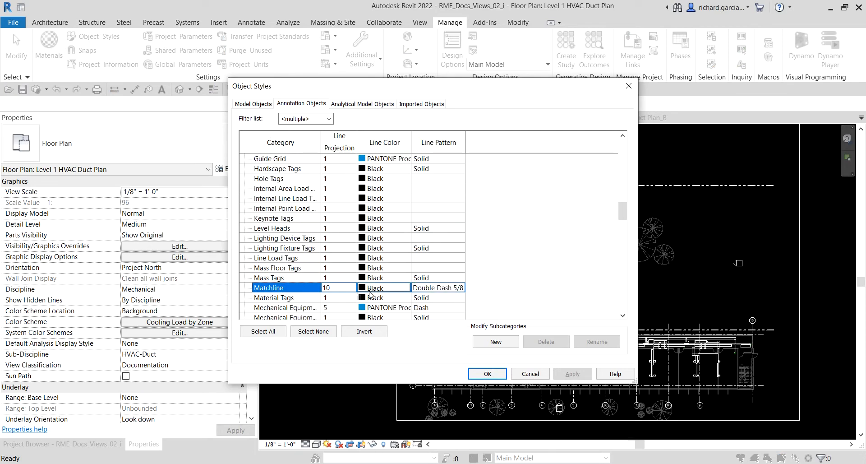
pyautogui.click(383, 288)
pyautogui.click(337, 245)
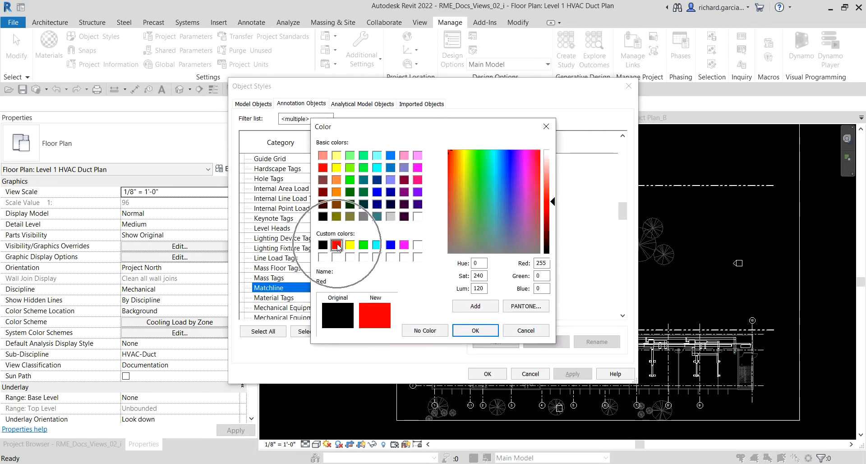
pyautogui.click(474, 332)
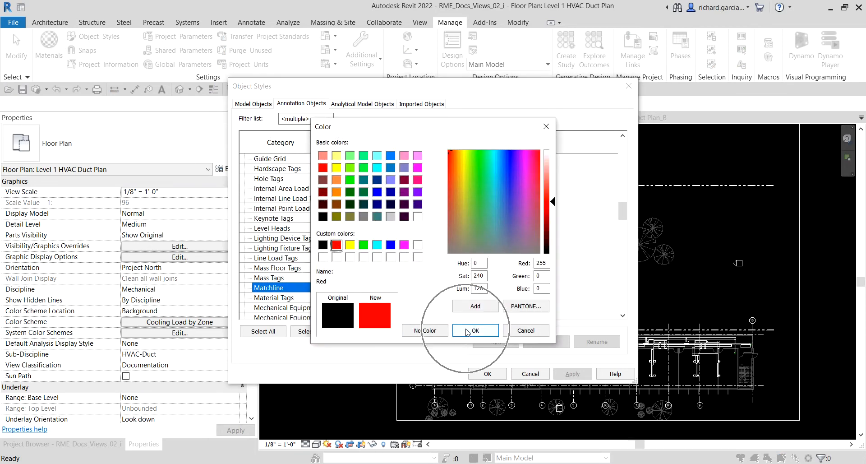
pyautogui.click(488, 373)
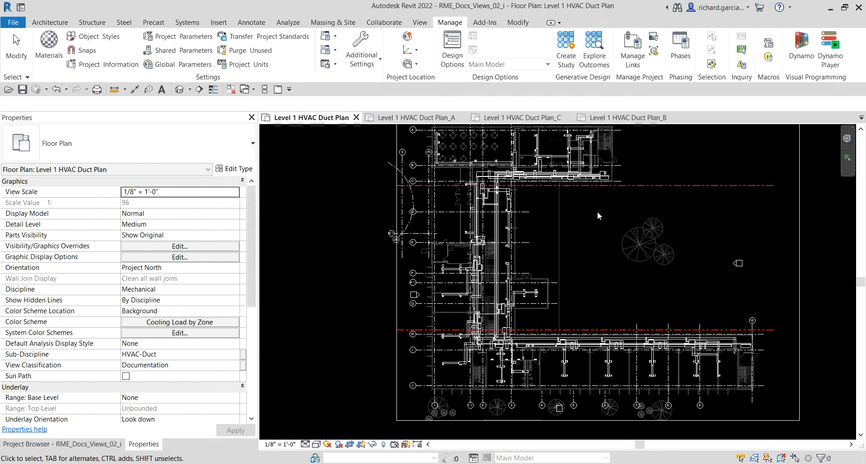
# Place a view reference just above the left end of the upper matchline, beside grid C.
pyautogui.scroll(-1, 600, 211)
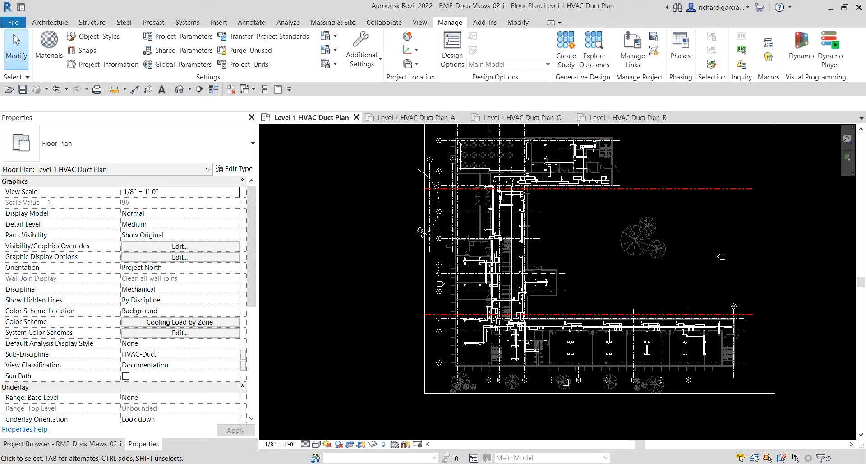
pyautogui.moveTo(633, 302); pyautogui.dragTo(583, 319, button='middle')
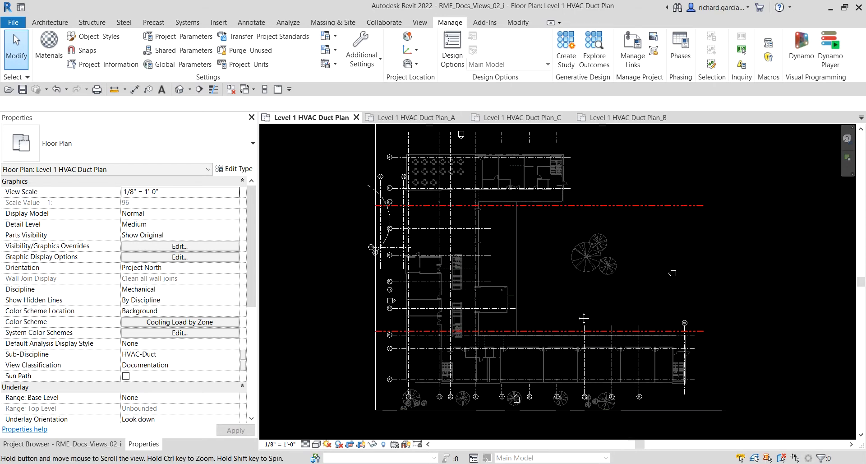
pyautogui.click(419, 22)
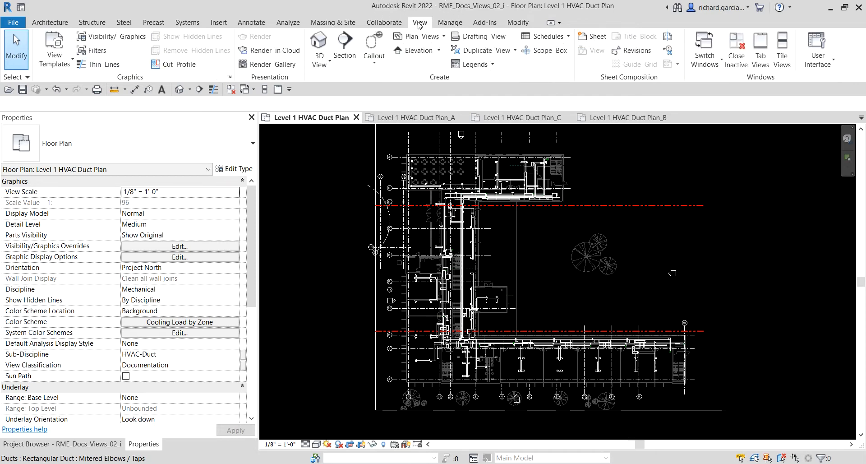
pyautogui.click(668, 50)
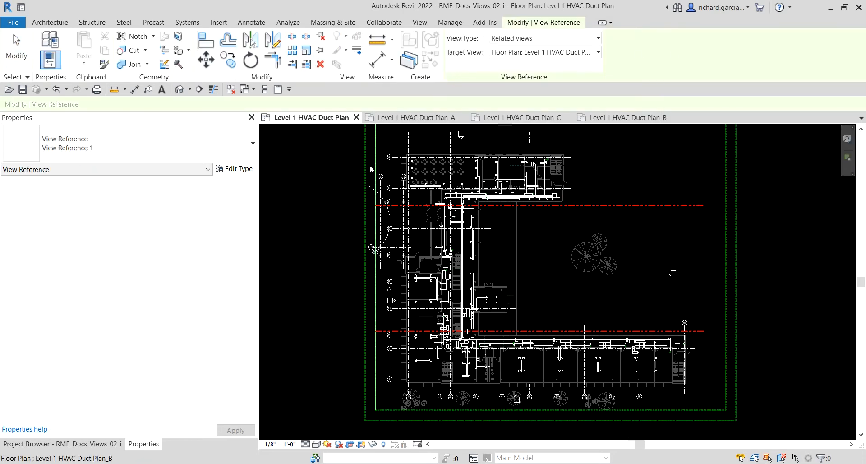
pyautogui.scroll(3, 411, 182)
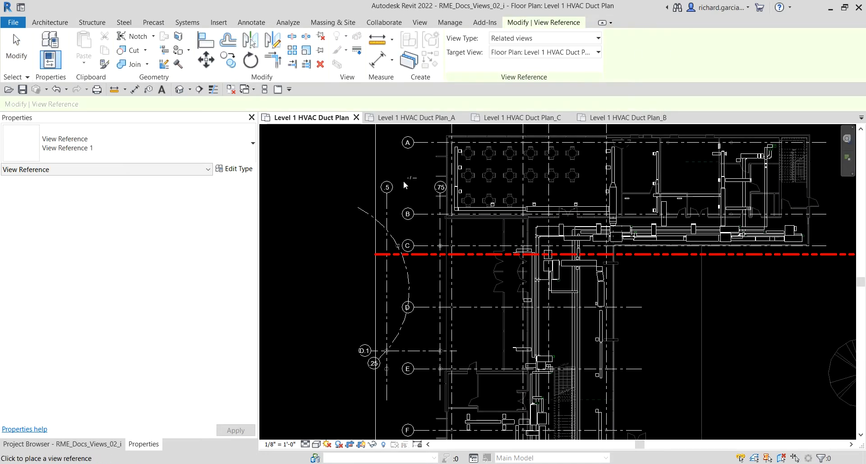
pyautogui.scroll(4, 404, 181)
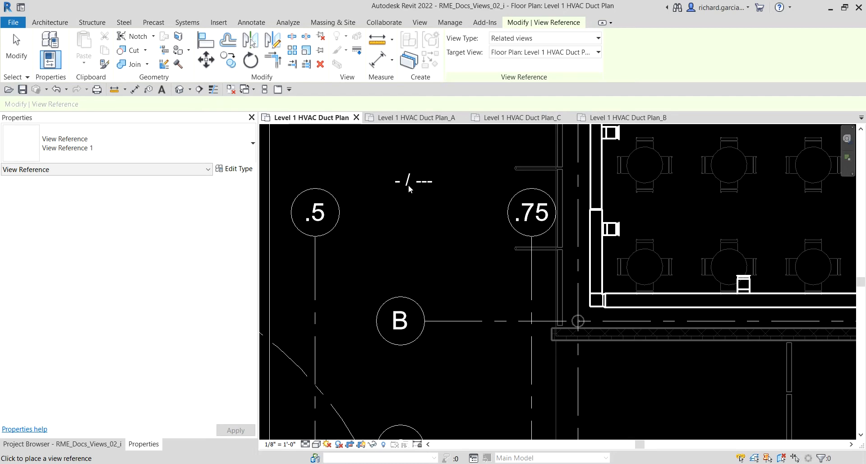
pyautogui.scroll(-2, 408, 185)
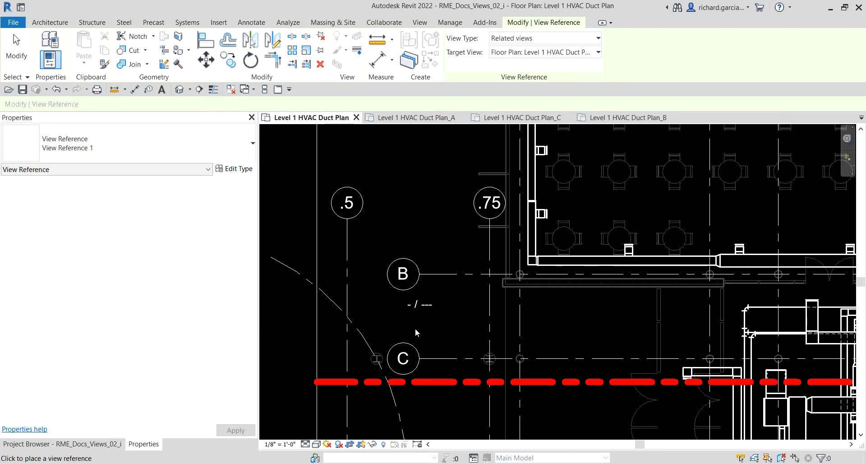
pyautogui.moveTo(418, 333); pyautogui.dragTo(456, 308, button='middle')
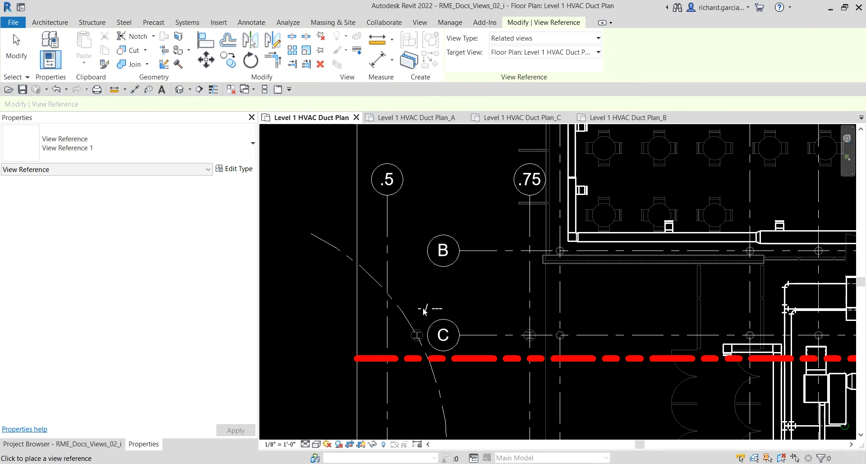
pyautogui.click(371, 336)
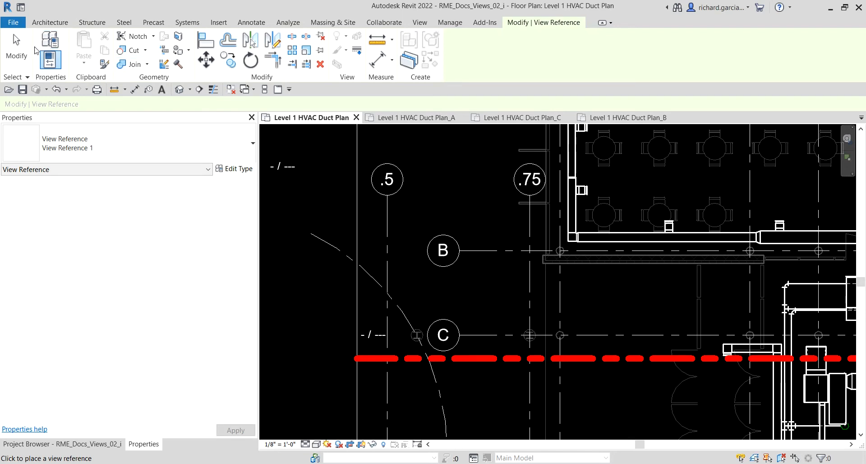
# Select the view reference above the upper matchline and delete it.
pyautogui.click(19, 52)
pyautogui.click(366, 339)
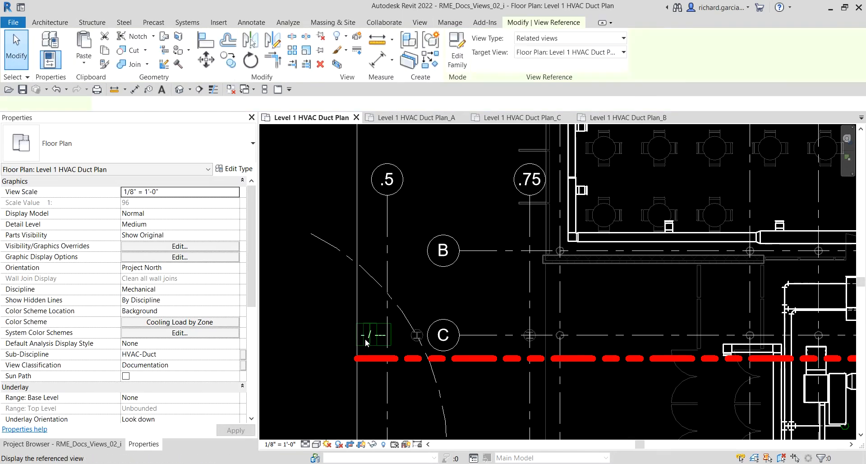
pyautogui.doubleClick(366, 338)
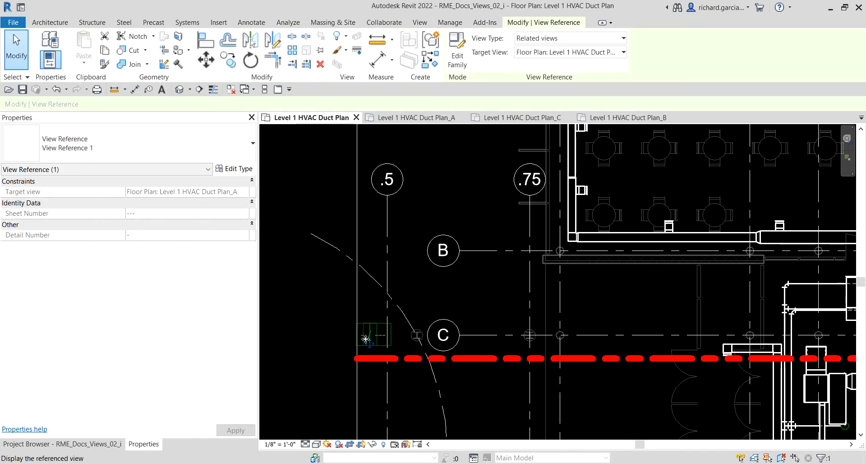
pyautogui.press('Escape')
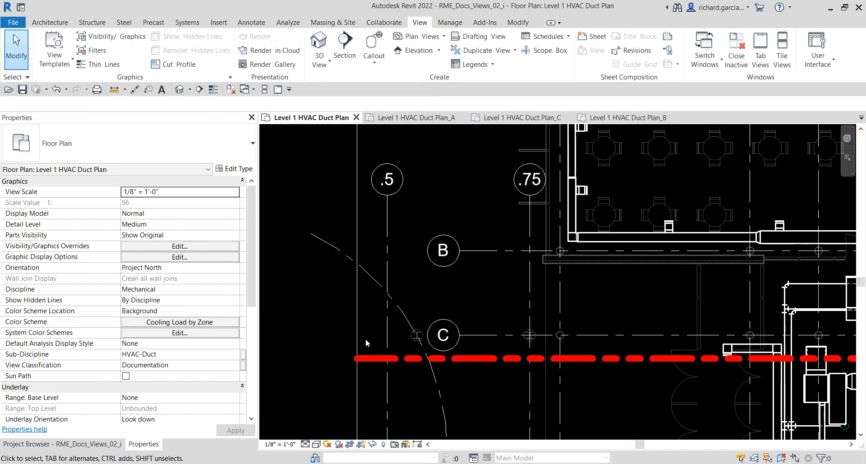
# Place a view reference targeting Level 1 HVAC Duct Plan_A just above the left end of the upper matchline.
pyautogui.click(666, 53)
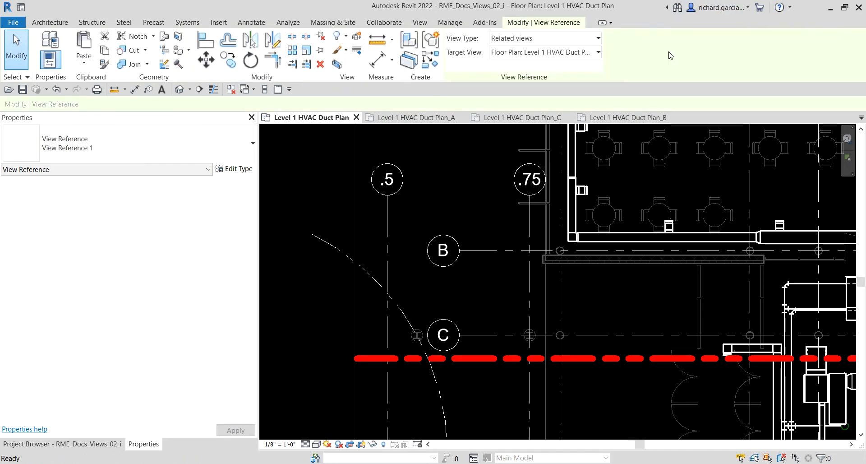
pyautogui.click(575, 53)
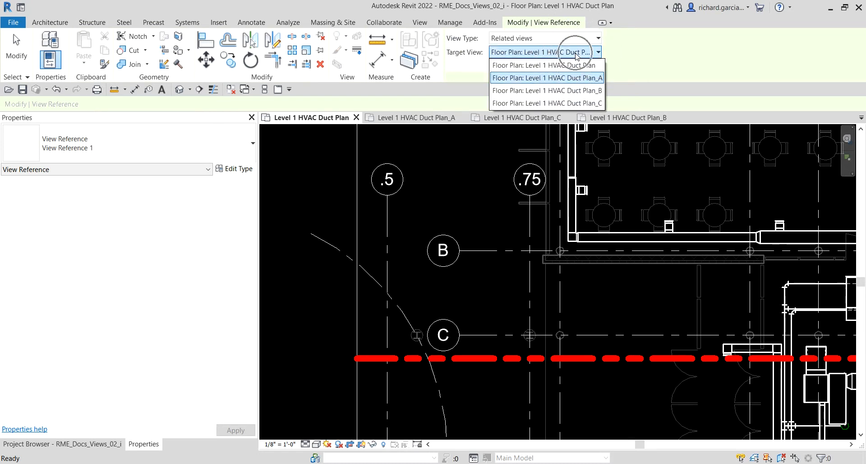
pyautogui.click(570, 78)
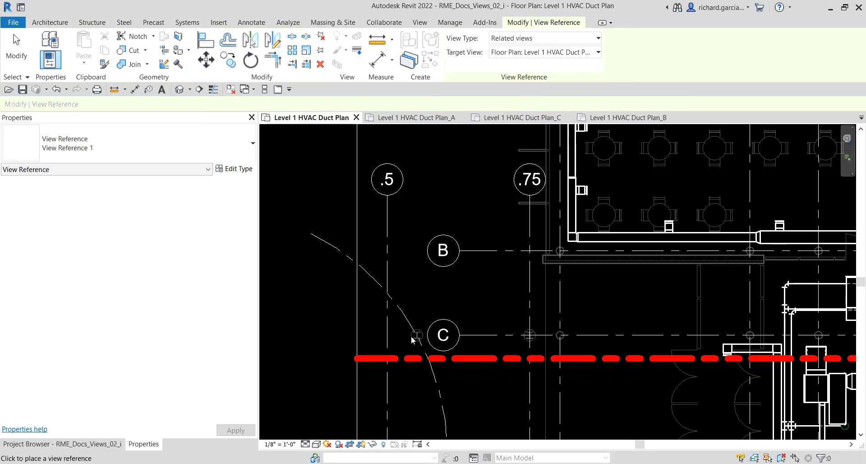
pyautogui.click(373, 343)
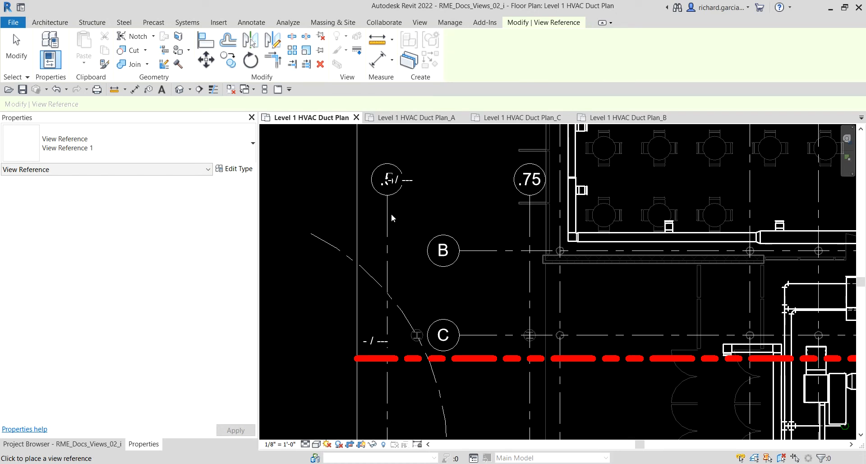
pyautogui.press('Escape')
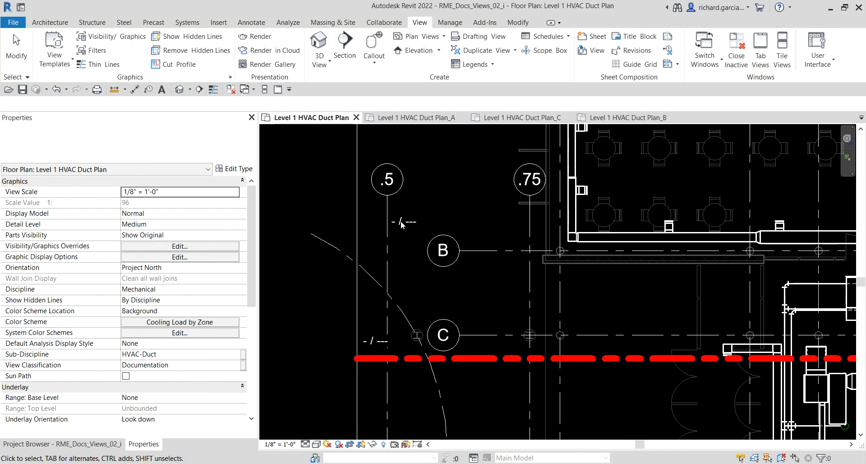
# Try placing a view reference below the upper matchline without choosing another target view, and delete it again.
pyautogui.click(670, 53)
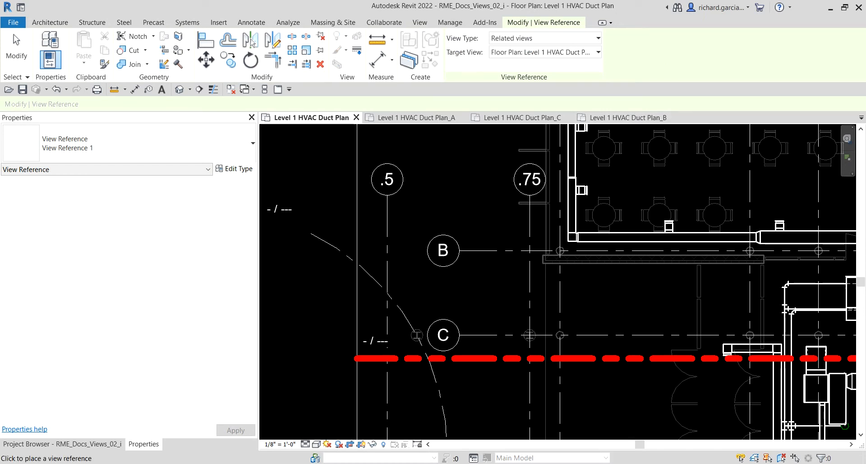
pyautogui.moveTo(410, 381); pyautogui.dragTo(431, 345, button='middle')
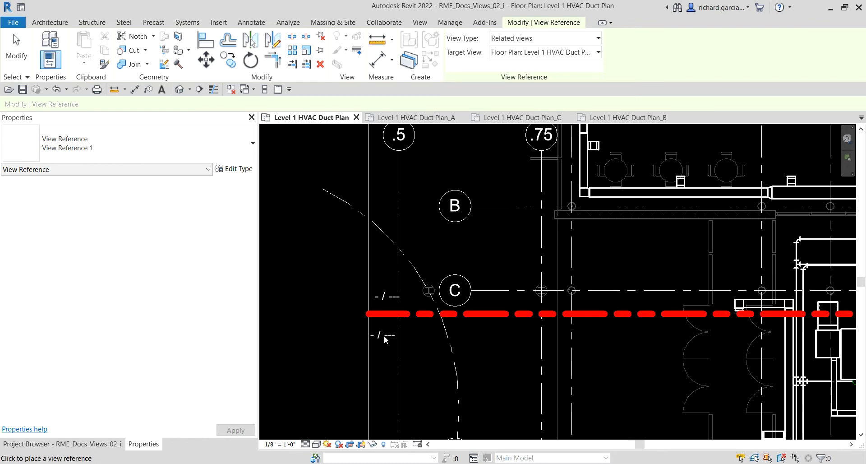
pyautogui.click(391, 339)
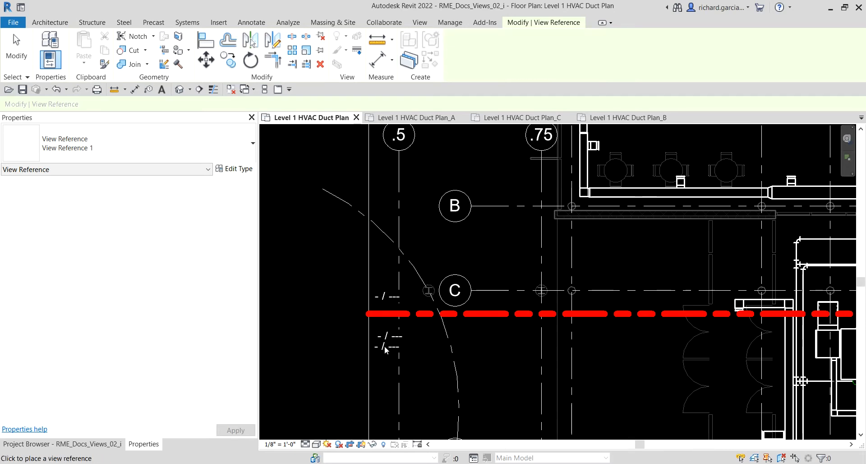
pyautogui.press('Escape')
pyautogui.press('Escape')
pyautogui.click(391, 343)
pyautogui.press('Delete')
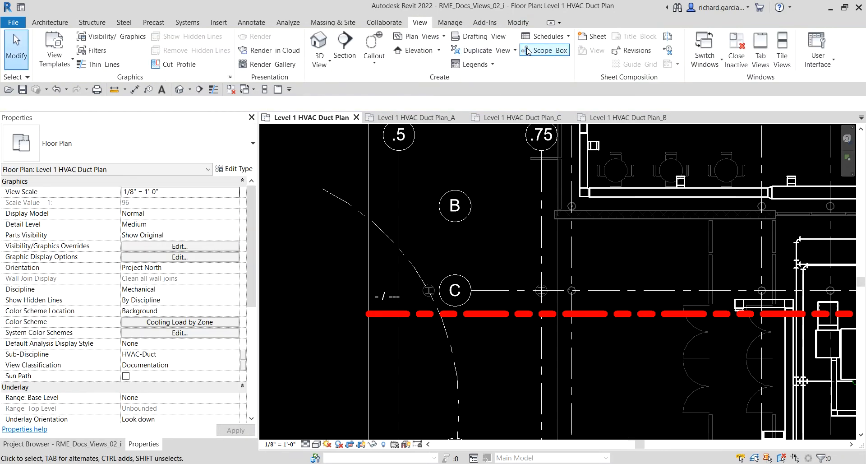
# Place a view reference targeting Level 1 HVAC Duct Plan_B just below the left end of the upper matchline.
pyautogui.click(668, 53)
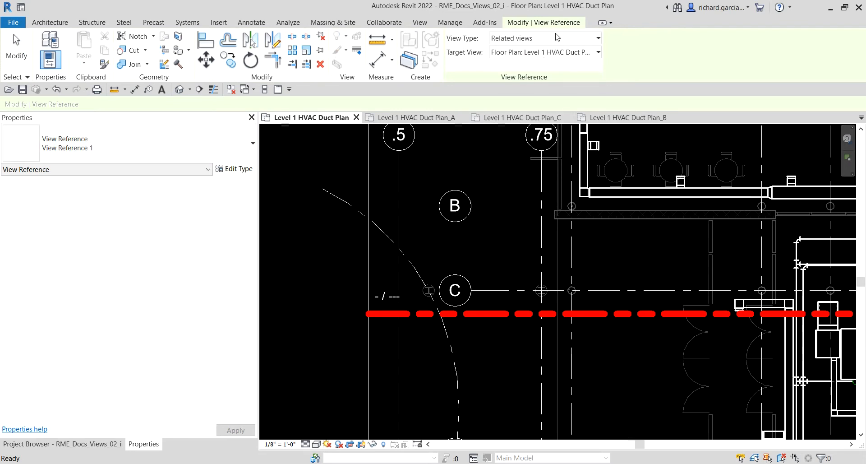
pyautogui.click(562, 55)
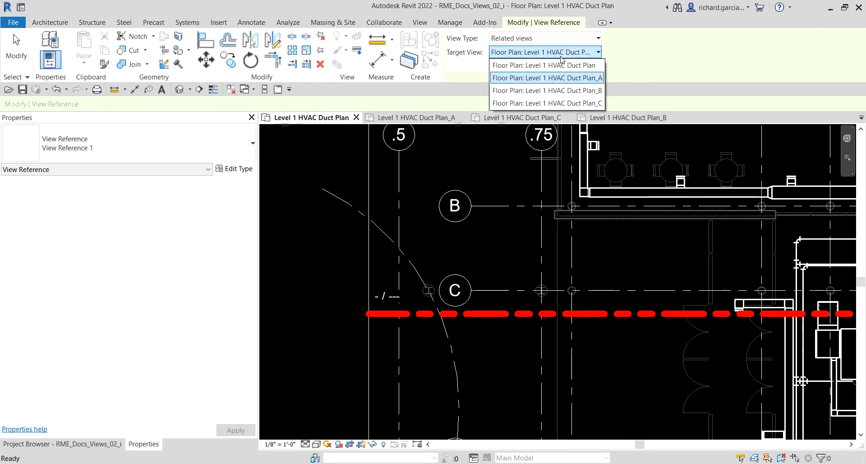
pyautogui.click(562, 91)
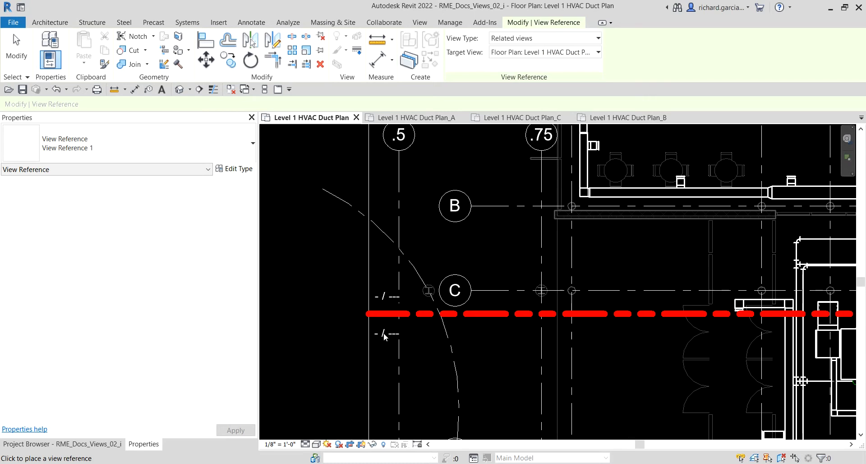
pyautogui.click(383, 335)
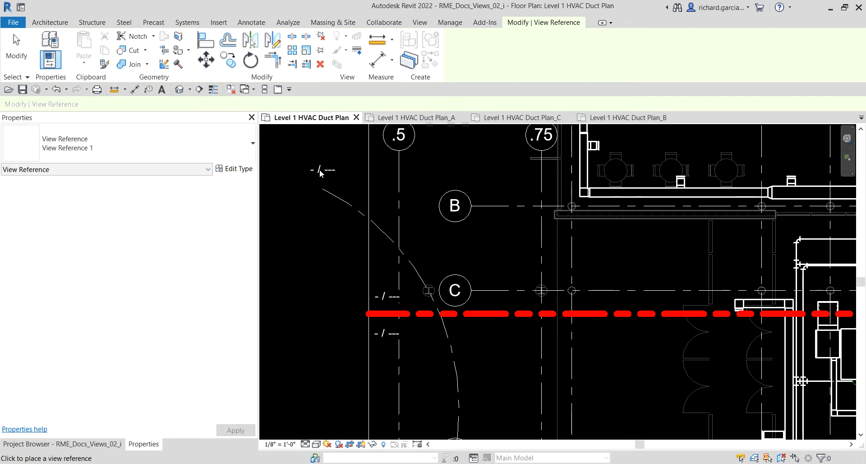
pyautogui.press('Escape')
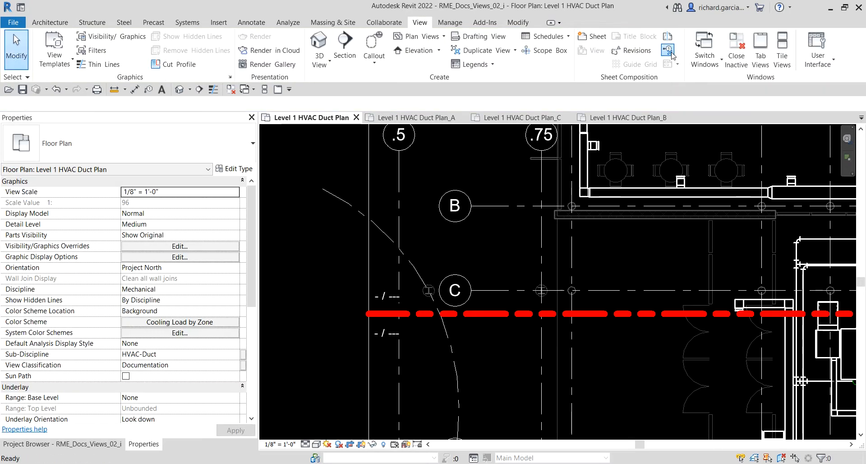
# Place a view reference targeting Level 1 HVAC Duct Plan_C just above the left end of the lower matchline, near grid H.
pyautogui.click(669, 51)
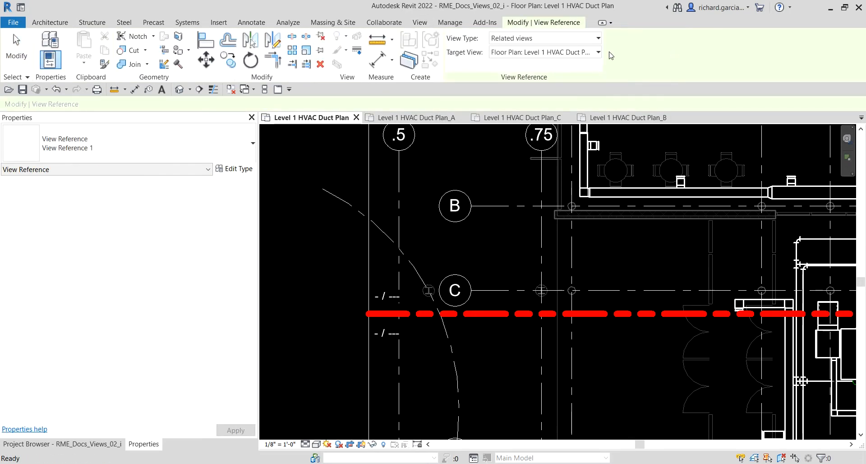
pyautogui.click(579, 53)
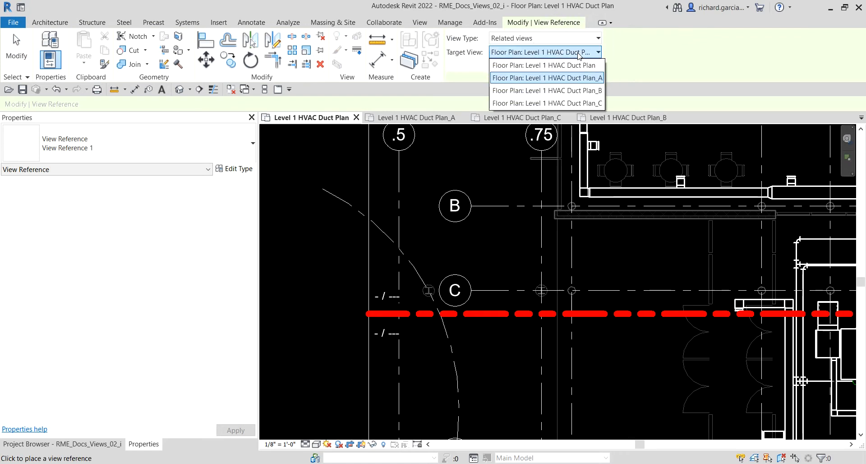
pyautogui.click(567, 103)
pyautogui.scroll(-9, 424, 321)
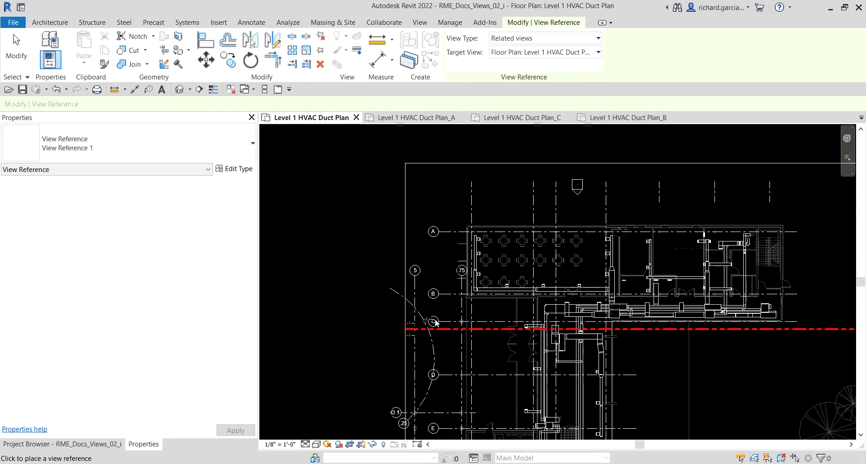
pyautogui.moveTo(460, 348); pyautogui.dragTo(442, 186, button='middle')
pyautogui.scroll(8, 416, 271)
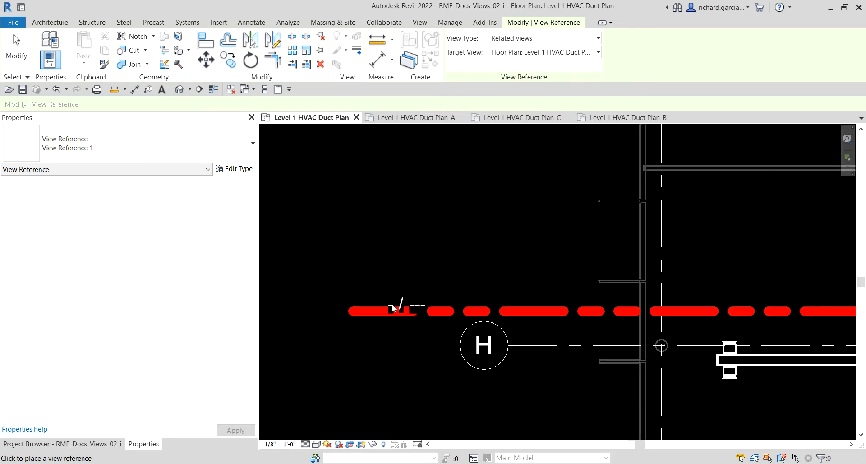
pyautogui.click(375, 292)
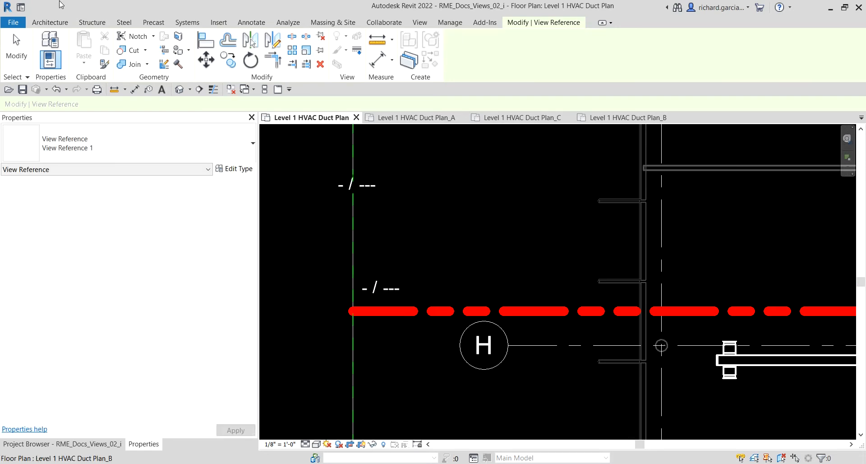
pyautogui.click(16, 53)
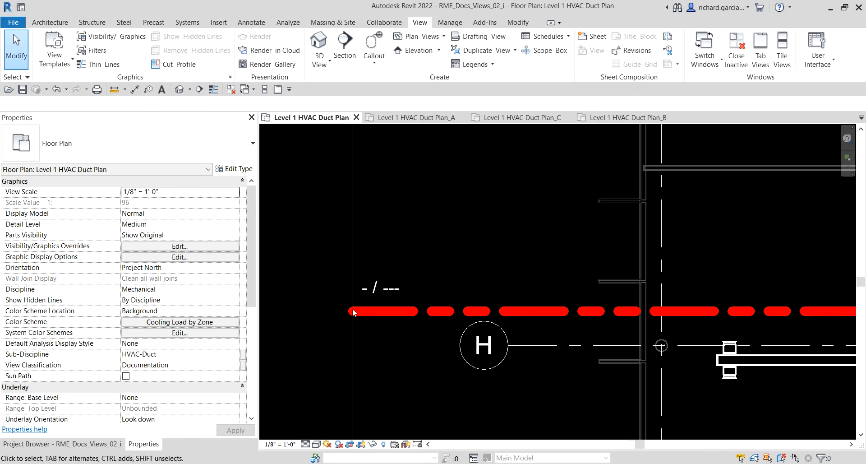
# Examine the crop region around the whole Level 1 HVAC Duct Plan and its crop settings in the view's Extents properties.
pyautogui.scroll(-5, 537, 211)
pyautogui.moveTo(660, 206); pyautogui.dragTo(469, 346, button='middle')
pyautogui.scroll(-3, 426, 199)
pyautogui.moveTo(426, 200); pyautogui.dragTo(435, 309, button='middle')
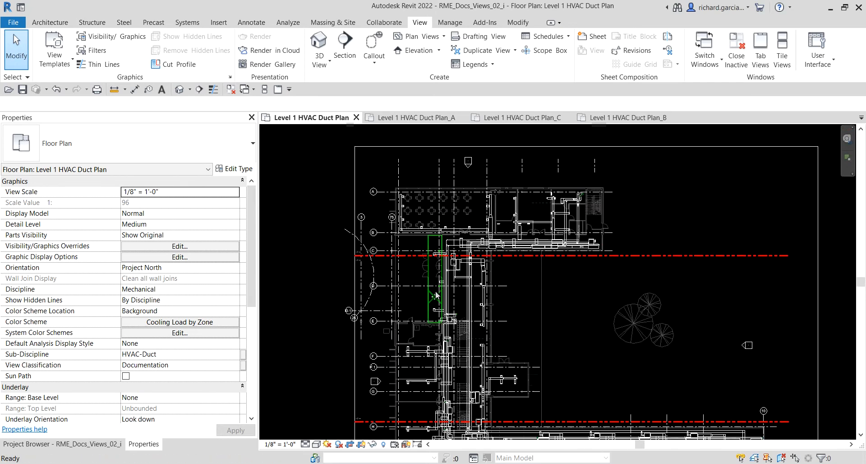
pyautogui.click(628, 146)
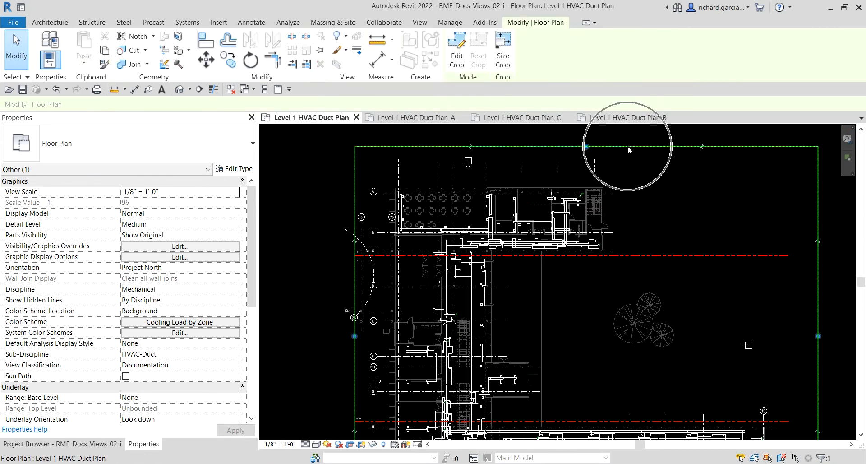
pyautogui.click(587, 147)
pyautogui.scroll(-2, 180, 282)
pyautogui.scroll(-3, 182, 281)
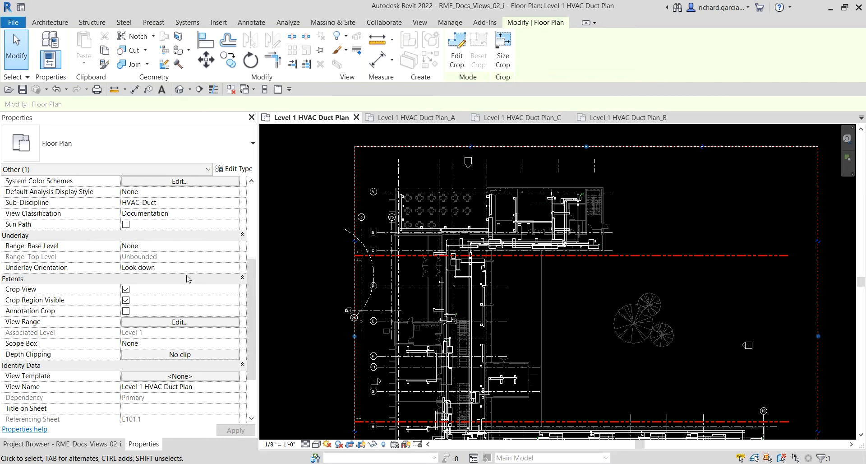
pyautogui.scroll(-1, 188, 279)
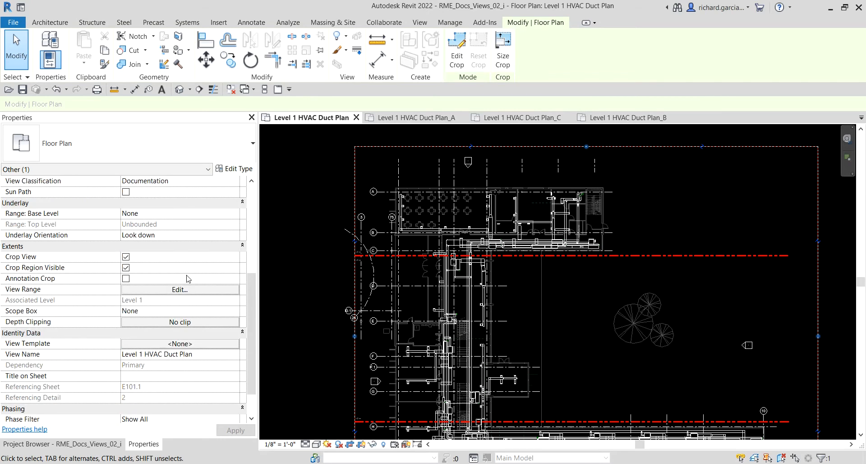
pyautogui.click(166, 359)
pyautogui.click(166, 360)
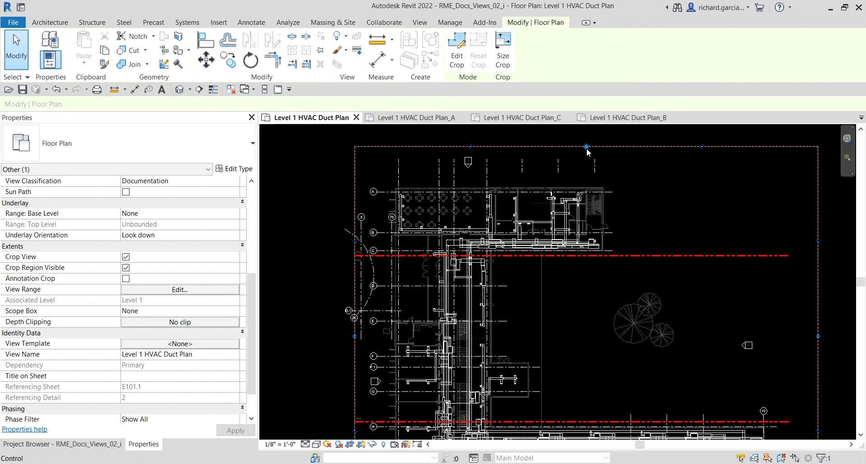
# Try lowering the upper crop edge of the Level 1 HVAC Duct Plan across the building, and move it back above the plan.
pyautogui.moveTo(586, 146); pyautogui.dragTo(590, 185)
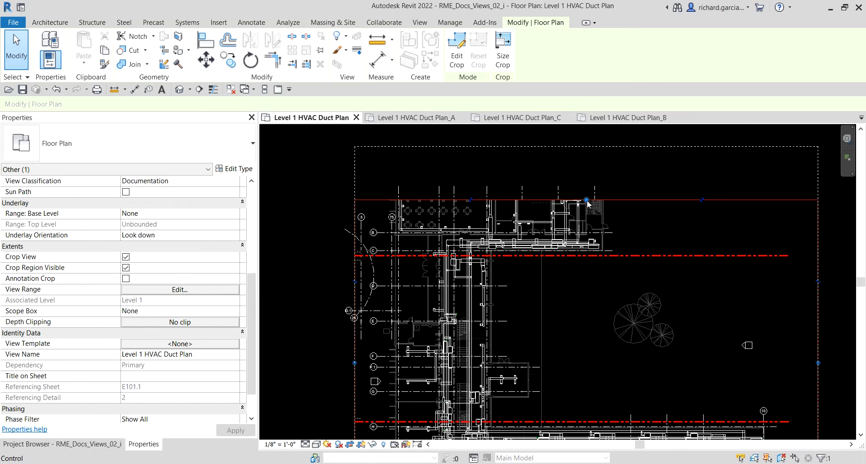
pyautogui.moveTo(587, 200); pyautogui.dragTo(571, 217)
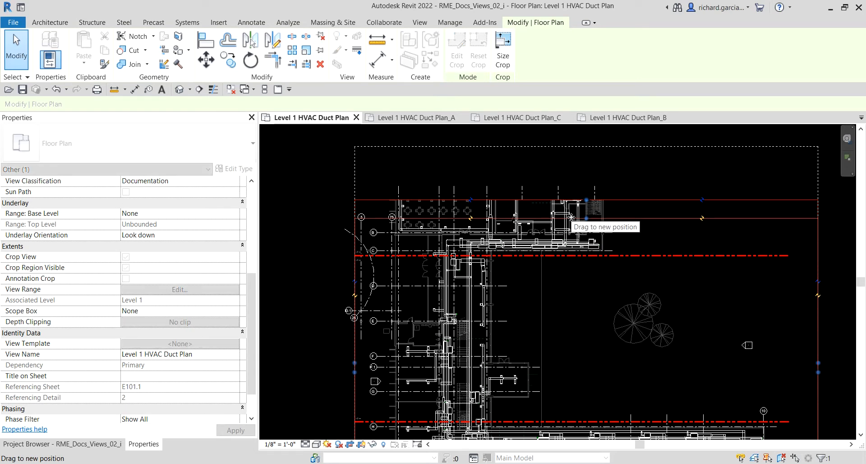
pyautogui.moveTo(571, 217); pyautogui.dragTo(594, 143)
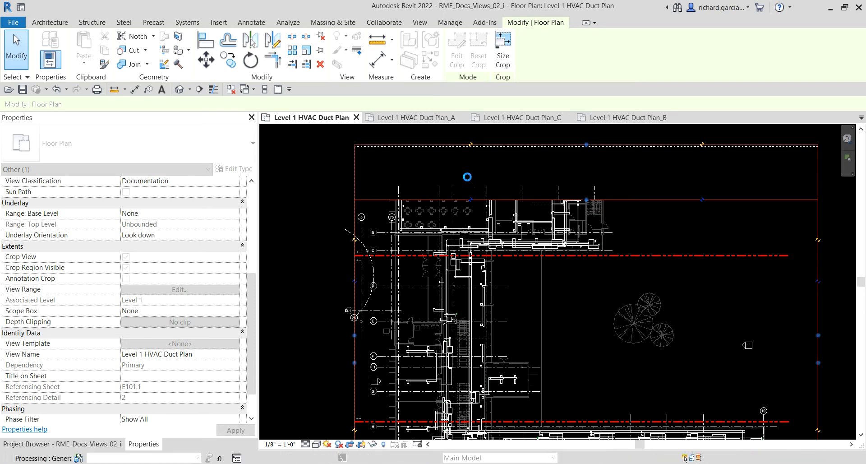
pyautogui.press('Escape')
# Open Level 1 HVAC Duct Plan_A and lower its upper crop edge to just above grid A.
pyautogui.click(108, 445)
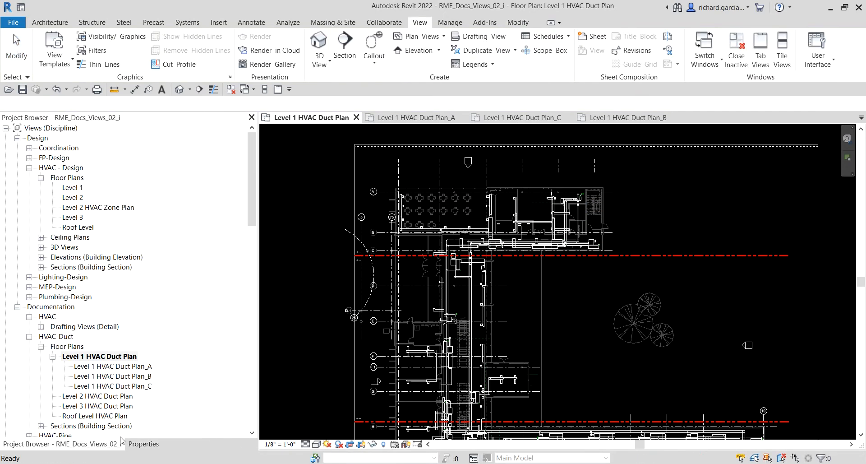
pyautogui.click(122, 367)
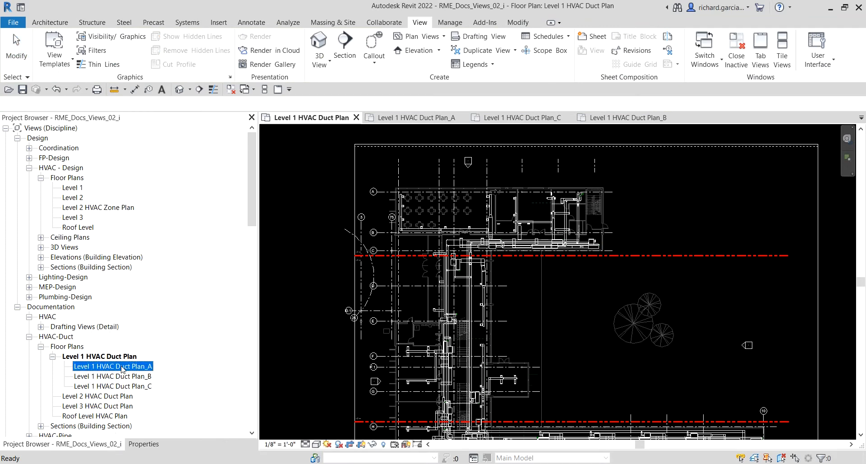
pyautogui.doubleClick(121, 367)
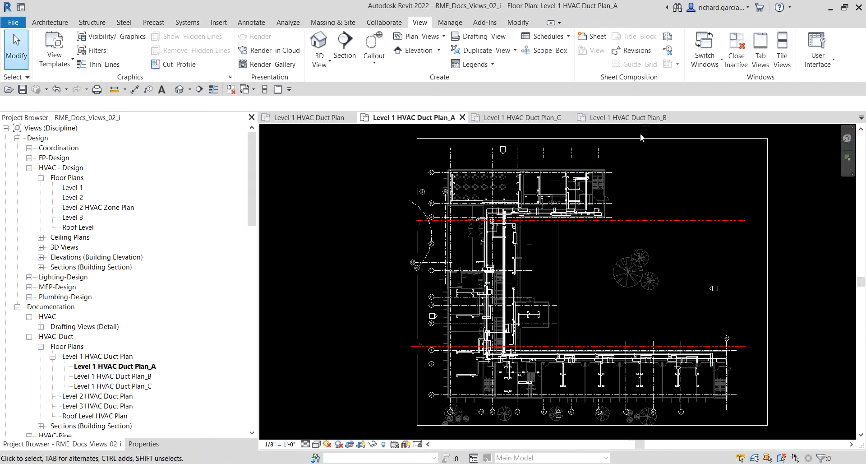
pyautogui.click(632, 139)
pyautogui.scroll(2, 586, 138)
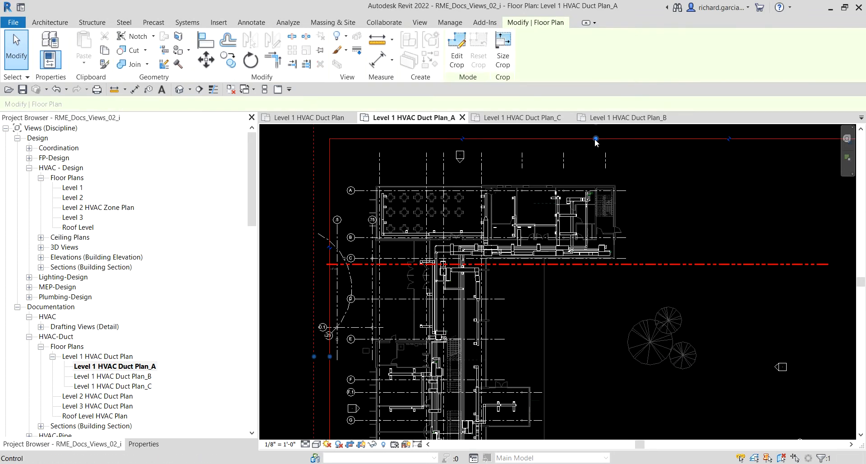
pyautogui.moveTo(596, 142); pyautogui.dragTo(602, 173)
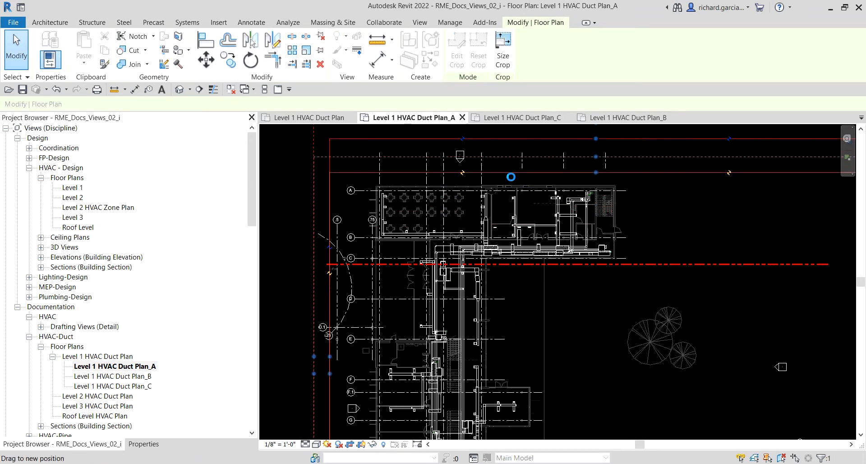
# Raise the lower crop edge of Level 1 HVAC Duct Plan_A to just below the upper matchline, beneath grid C.
pyautogui.scroll(-3, 510, 177)
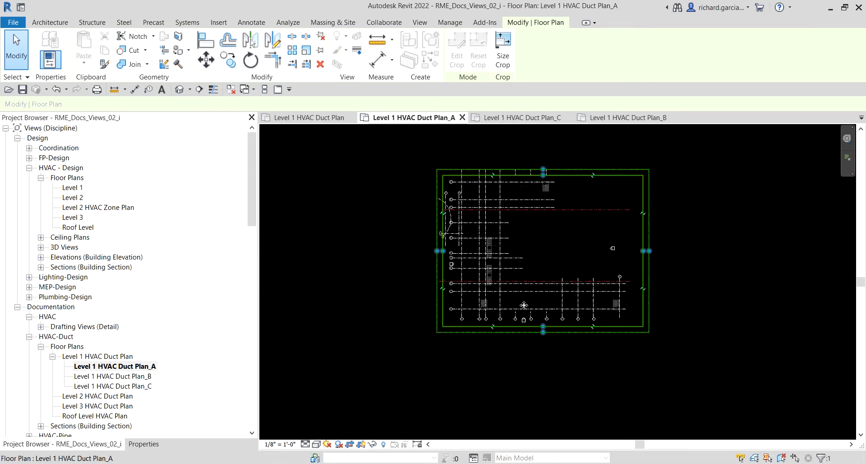
pyautogui.scroll(2, 543, 311)
pyautogui.moveTo(543, 325); pyautogui.dragTo(540, 198)
pyautogui.scroll(2, 544, 226)
pyautogui.moveTo(544, 216); pyautogui.dragTo(543, 272, button='middle')
pyautogui.scroll(2, 538, 255)
pyautogui.scroll(1, 536, 253)
pyautogui.moveTo(536, 234); pyautogui.dragTo(726, 264, button='middle')
pyautogui.moveTo(721, 262); pyautogui.dragTo(724, 235)
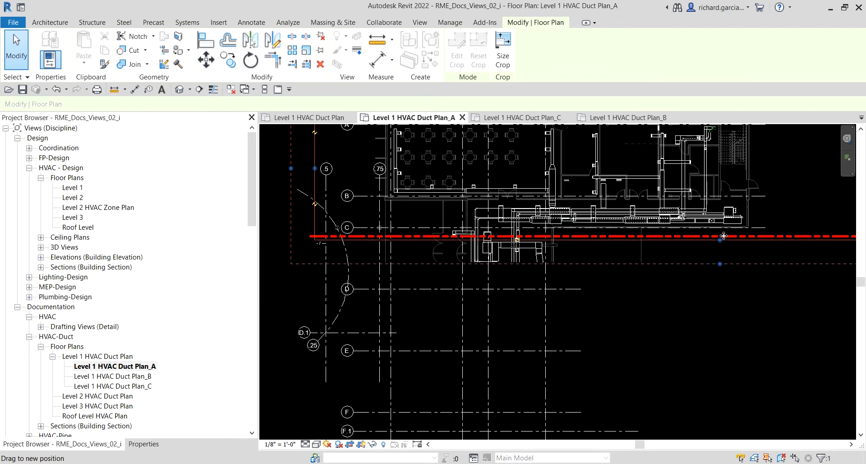
pyautogui.moveTo(482, 309); pyautogui.dragTo(482, 308)
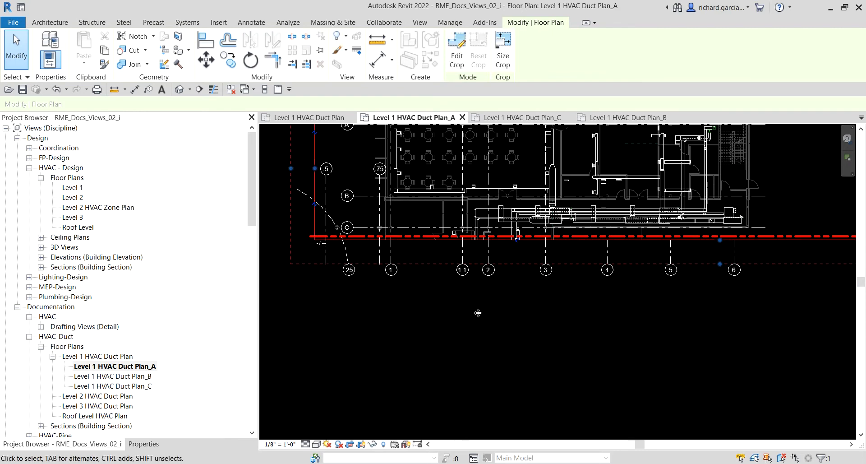
pyautogui.click(345, 301)
# Move the right crop edge of Level 1 HVAC Duct Plan_A inward to just past the building's right end, beyond grid 6.
pyautogui.scroll(8, 313, 243)
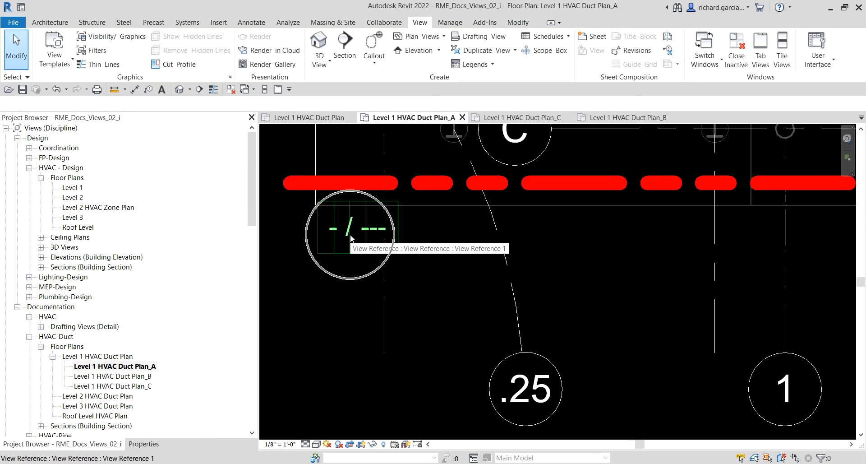
pyautogui.scroll(-8, 350, 234)
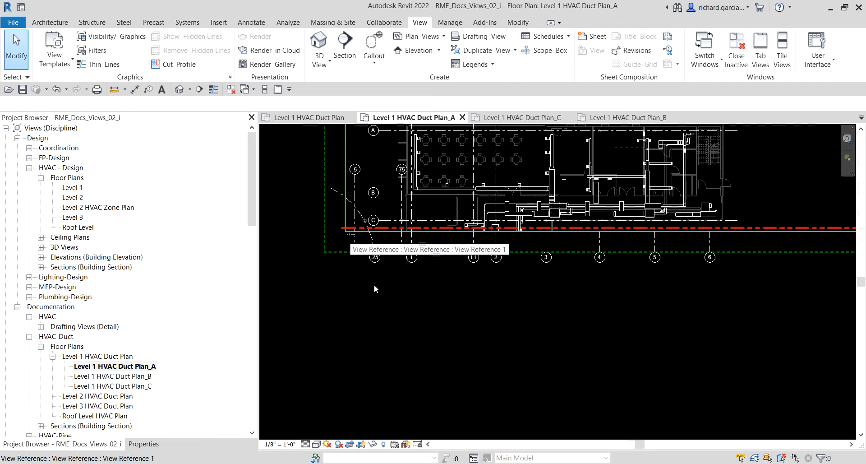
pyautogui.press('ctrl')
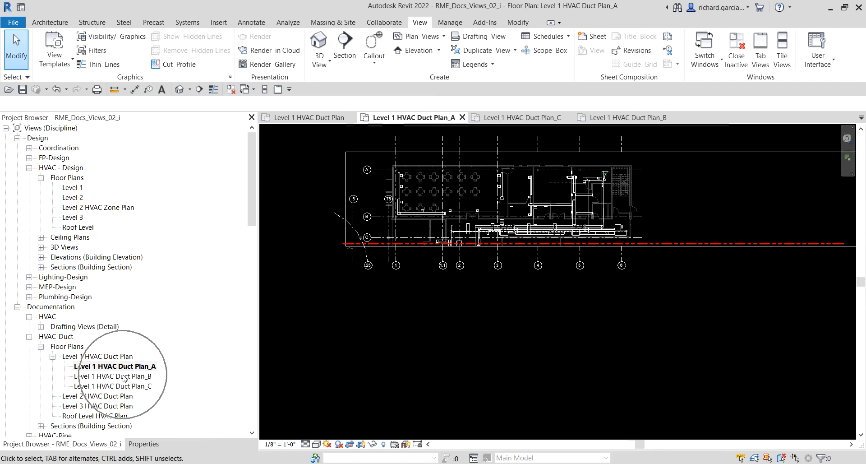
pyautogui.scroll(-1, 567, 304)
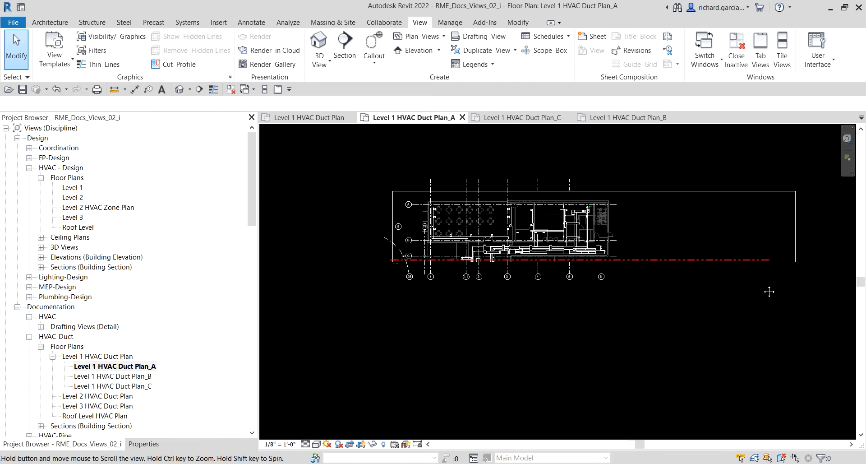
pyautogui.click(806, 227)
pyautogui.moveTo(806, 227); pyautogui.dragTo(630, 236)
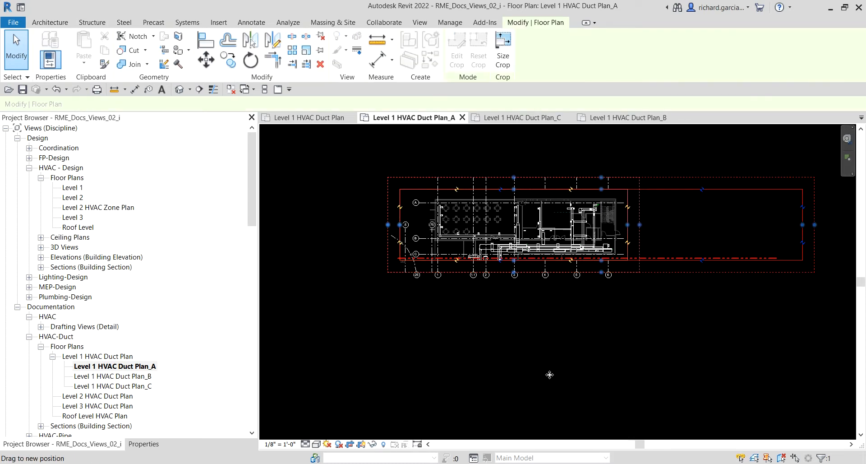
pyautogui.click(336, 399)
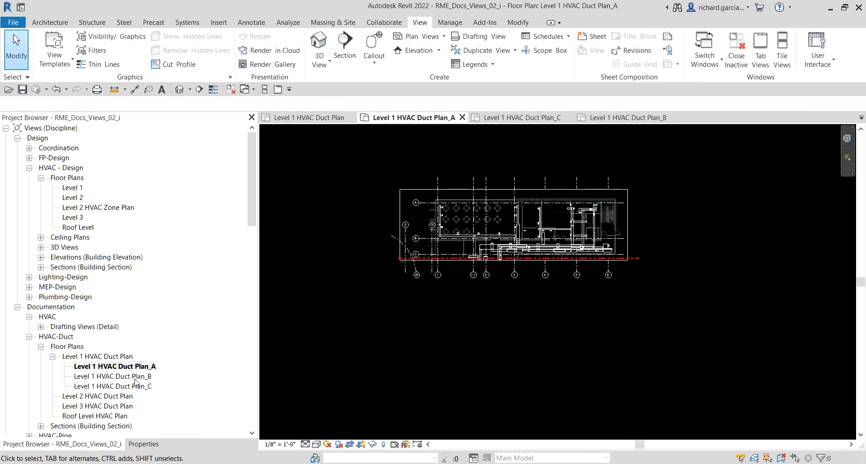
# Open Level 1 HVAC Duct Plan_B and lower its upper crop edge to just above the upper matchline, below grid C.
pyautogui.click(112, 376)
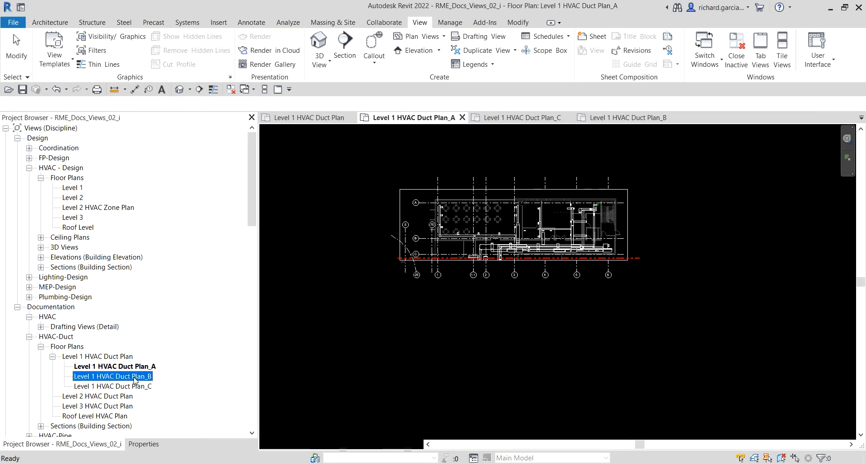
pyautogui.doubleClick(135, 378)
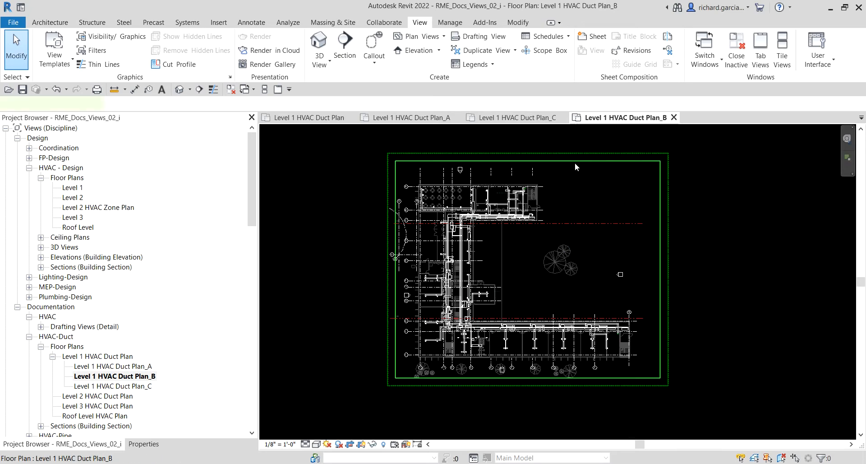
pyautogui.click(575, 161)
pyautogui.scroll(3, 529, 165)
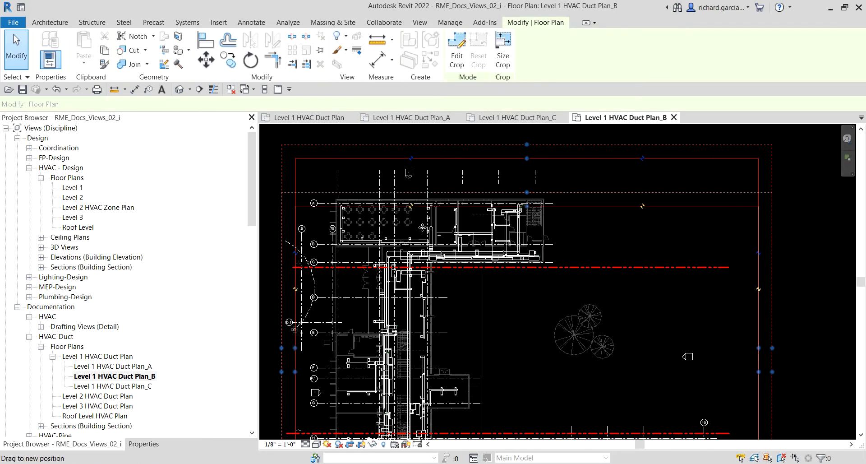
pyautogui.moveTo(395, 252); pyautogui.dragTo(396, 267)
pyautogui.scroll(3, 395, 266)
pyautogui.moveTo(321, 269); pyautogui.dragTo(458, 246, button='middle')
pyautogui.scroll(3, 378, 245)
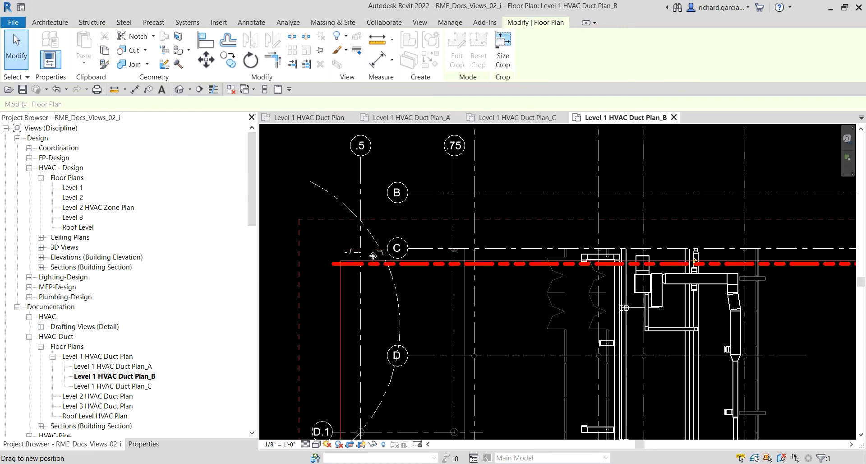
pyautogui.moveTo(372, 254); pyautogui.dragTo(373, 253)
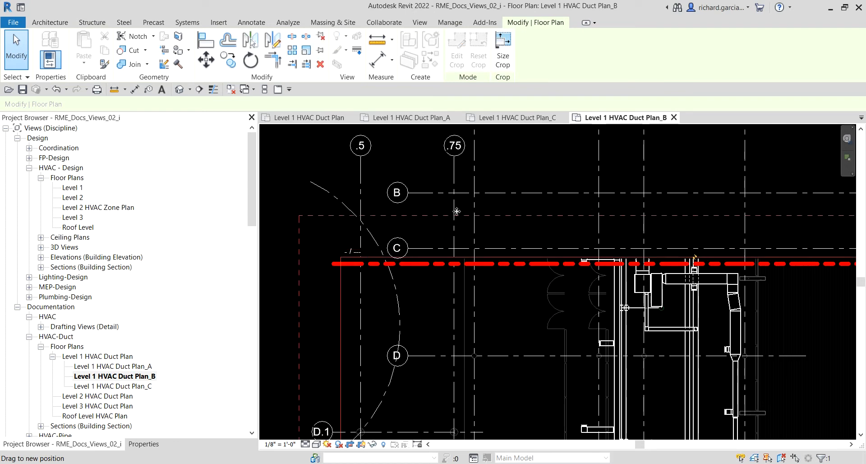
pyautogui.moveTo(450, 208); pyautogui.dragTo(450, 209)
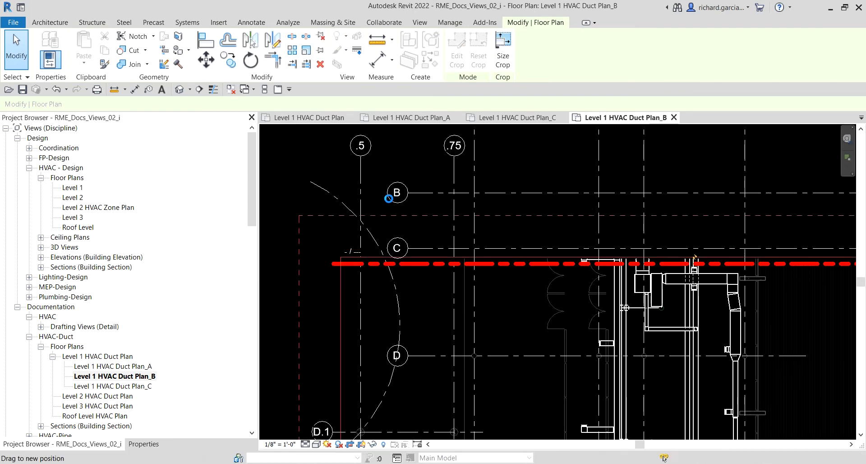
# Raise the lower crop edge of Level 1 HVAC Duct Plan_B to the lower matchline, just above grid H.
pyautogui.scroll(-5, 441, 265)
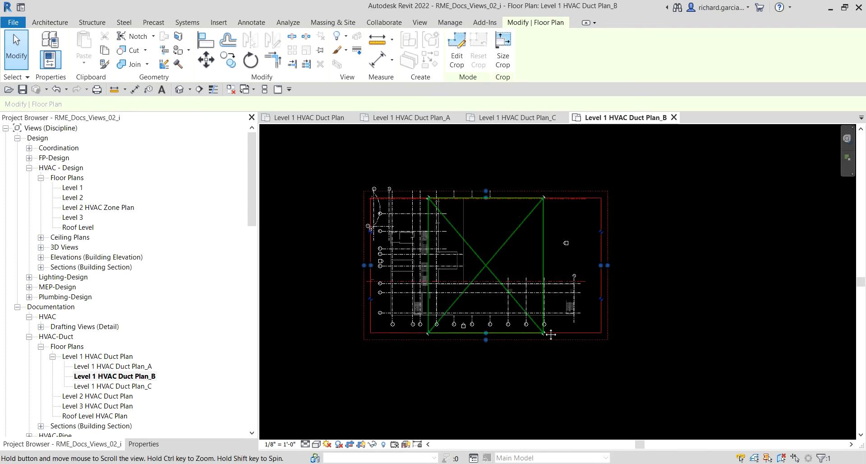
pyautogui.click(490, 332)
pyautogui.scroll(3, 491, 332)
pyautogui.moveTo(487, 321); pyautogui.dragTo(490, 240)
pyautogui.scroll(3, 489, 241)
pyautogui.moveTo(490, 242); pyautogui.dragTo(742, 246, button='middle')
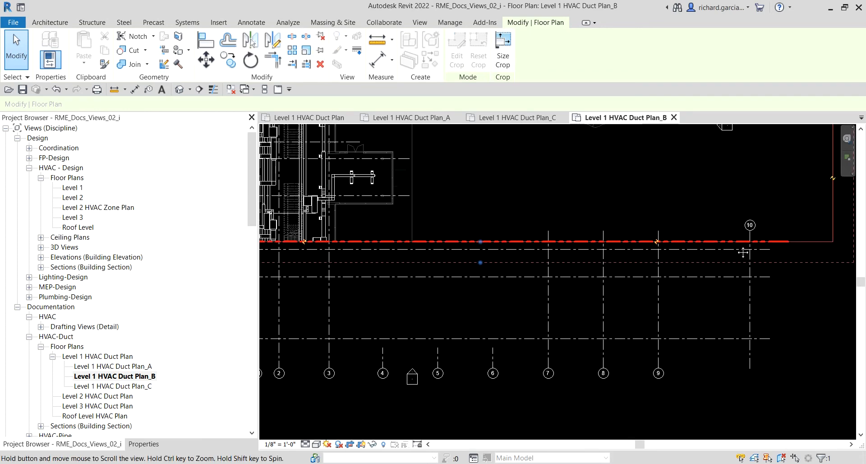
pyautogui.scroll(-1, 735, 241)
pyautogui.moveTo(735, 240); pyautogui.dragTo(738, 242)
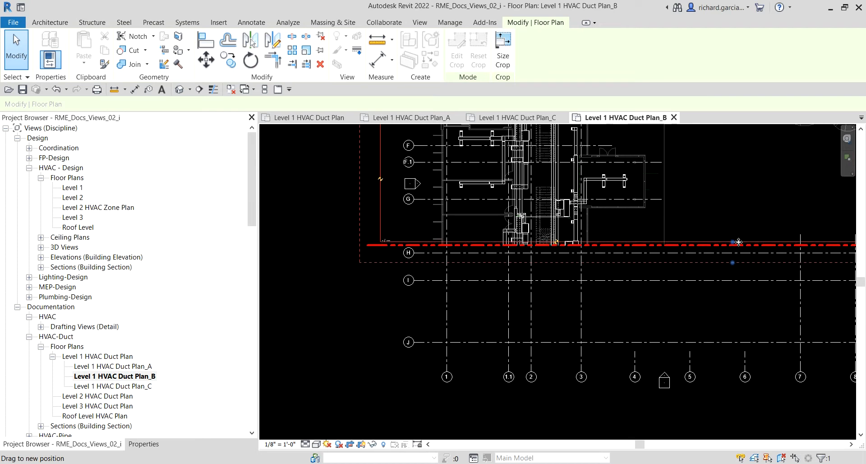
pyautogui.click(369, 318)
pyautogui.scroll(-5, 388, 311)
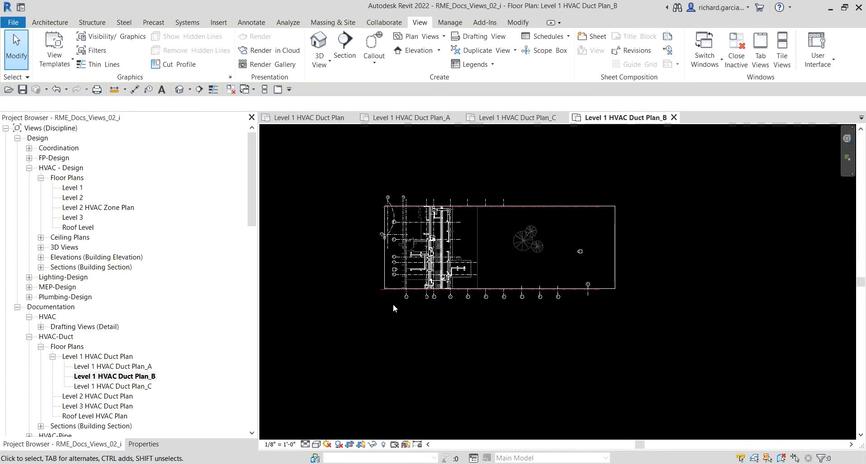
# Open Level 1 HVAC Duct Plan_C and lower its upper crop edge to just above the lower matchline, above grid H.
pyautogui.click(120, 386)
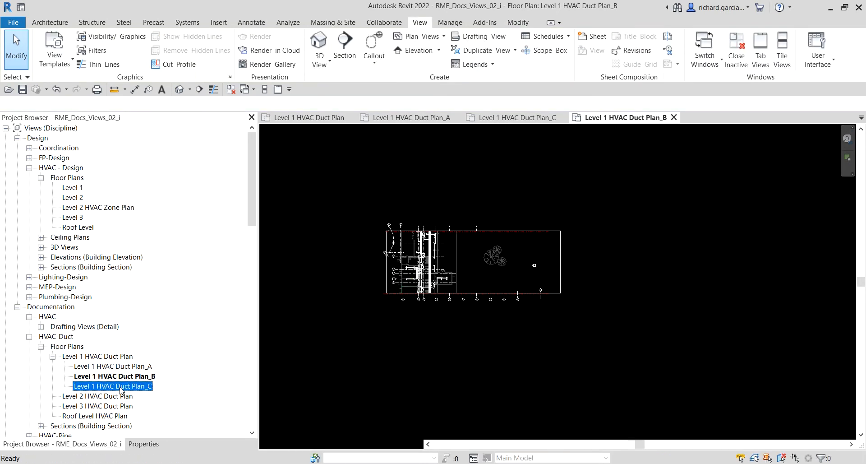
pyautogui.doubleClick(113, 386)
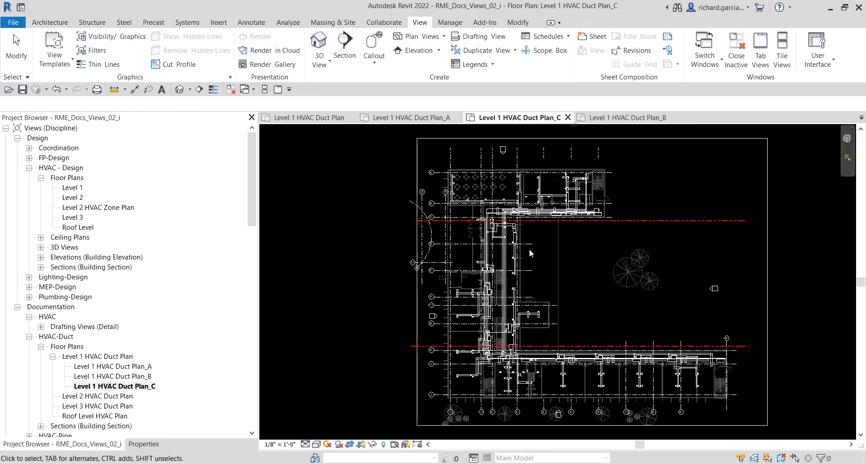
pyautogui.click(645, 138)
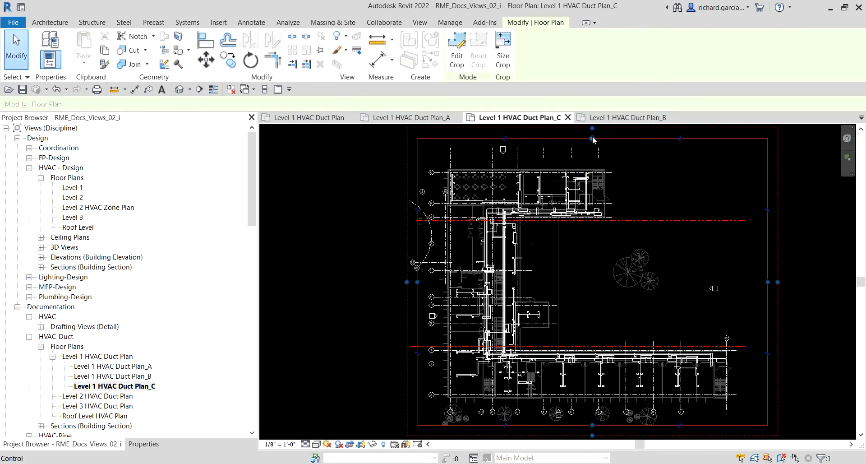
pyautogui.moveTo(592, 138); pyautogui.dragTo(592, 349)
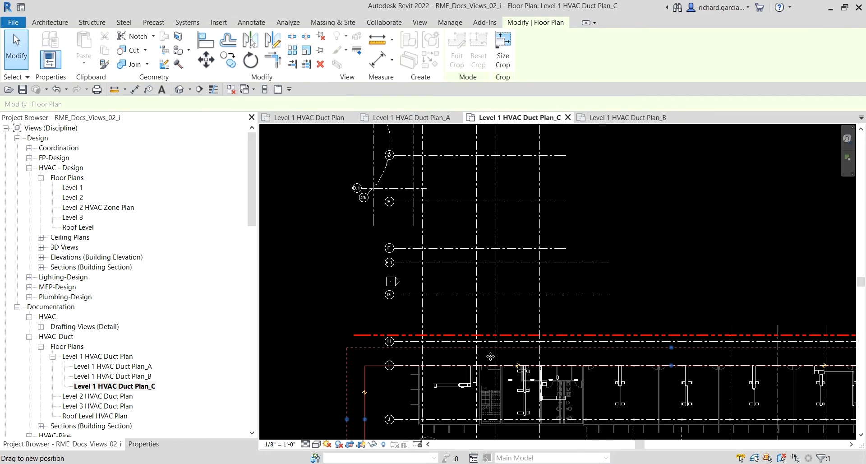
pyautogui.scroll(3, 458, 419)
pyautogui.moveTo(533, 283); pyautogui.dragTo(534, 284)
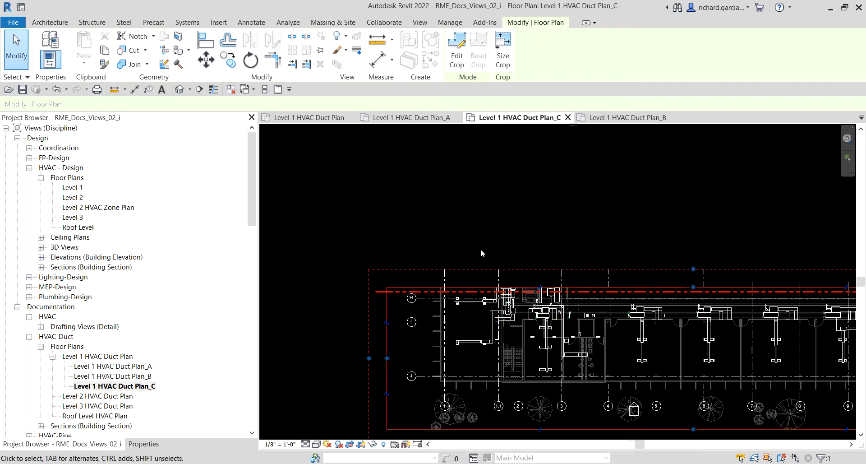
pyautogui.scroll(-3, 481, 253)
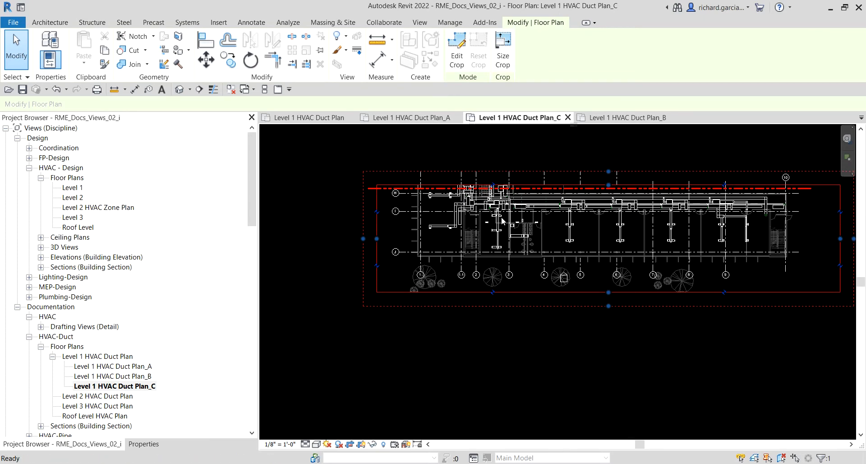
# Raise the lower crop edge of Level 1 HVAC Duct Plan_C to just below the numbered grid bubbles.
pyautogui.scroll(3, 587, 292)
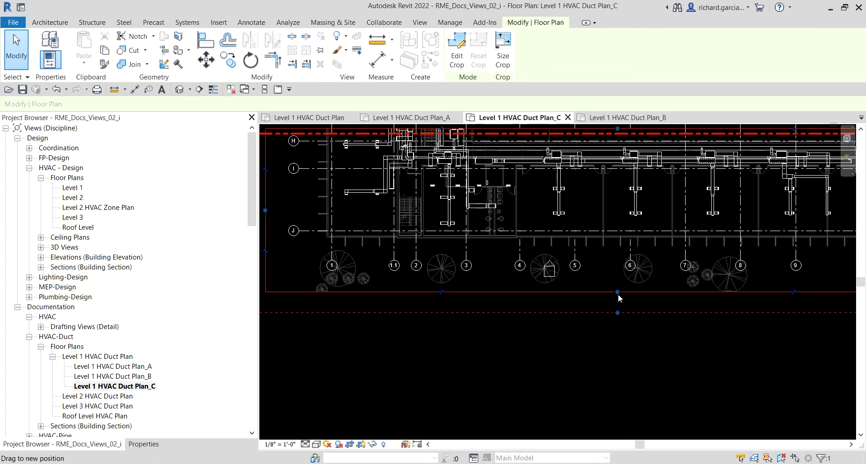
pyautogui.moveTo(618, 293); pyautogui.dragTo(619, 277)
pyautogui.click(487, 360)
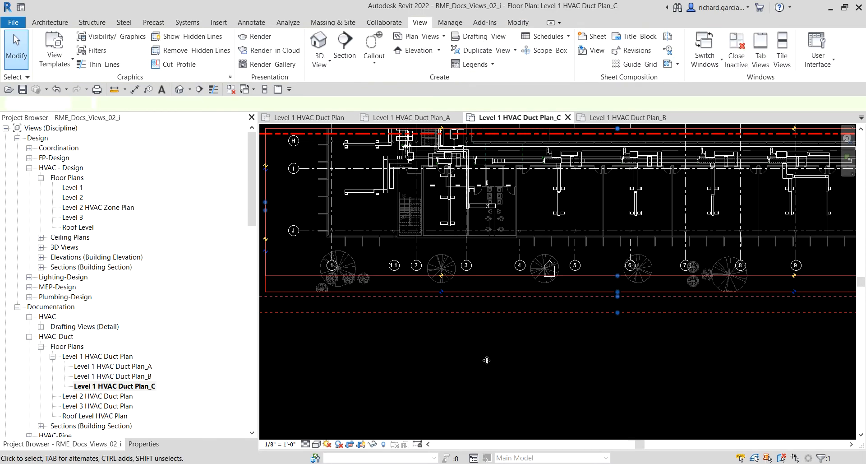
pyautogui.scroll(-3, 487, 359)
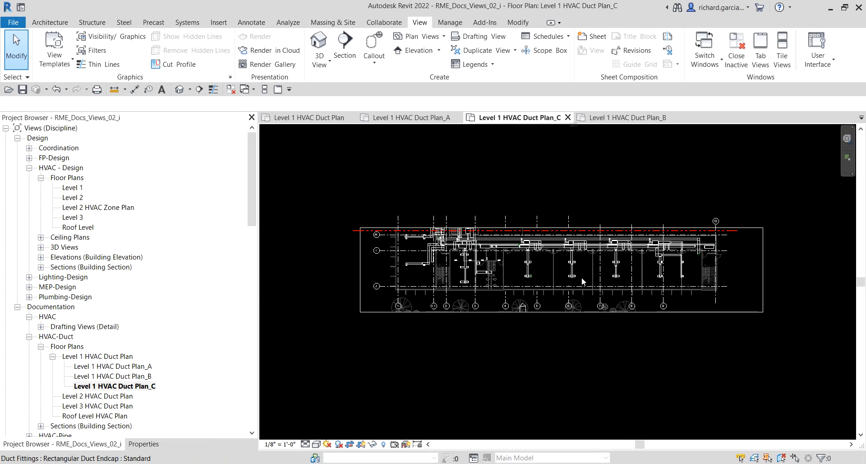
# Review the cropped dependent views Level 1 HVAC Duct Plan_A, Plan_B and Plan_C one after another.
pyautogui.doubleClick(139, 366)
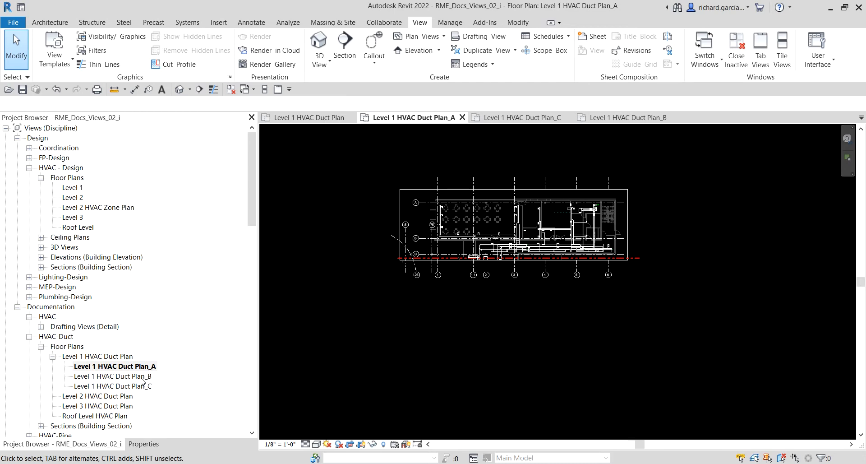
pyautogui.doubleClick(141, 377)
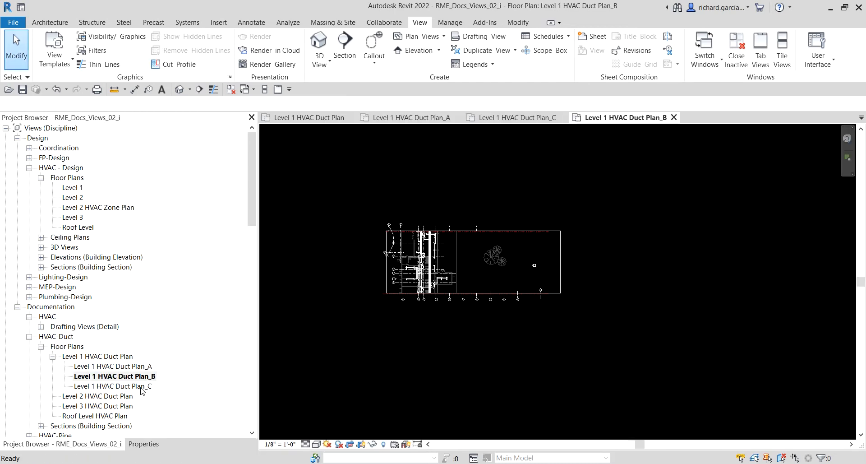
pyautogui.doubleClick(141, 387)
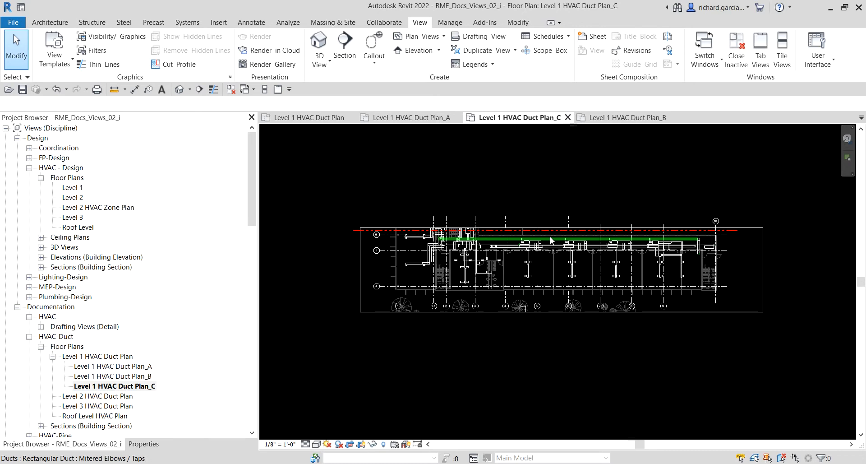
# Open sheet M201 - 1ST FLOOR NORTH - HVAC and place Level 1 HVAC Duct Plan_A in the middle of its drawing area.
pyautogui.scroll(-8, 199, 302)
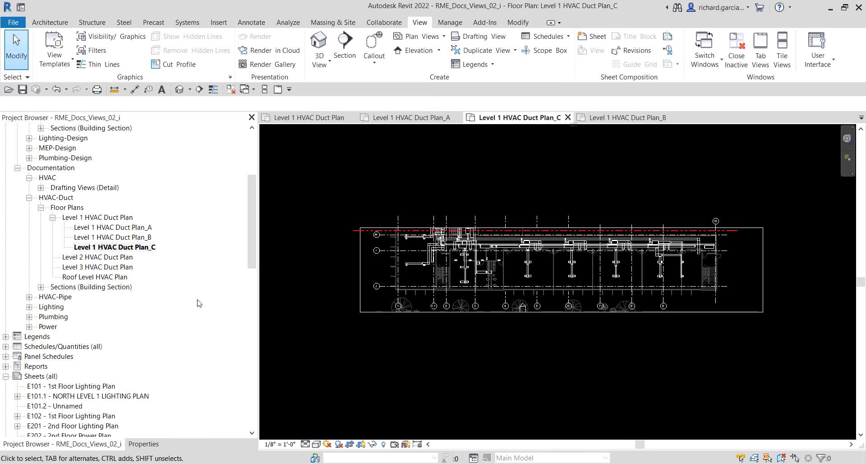
pyautogui.scroll(-4, 199, 303)
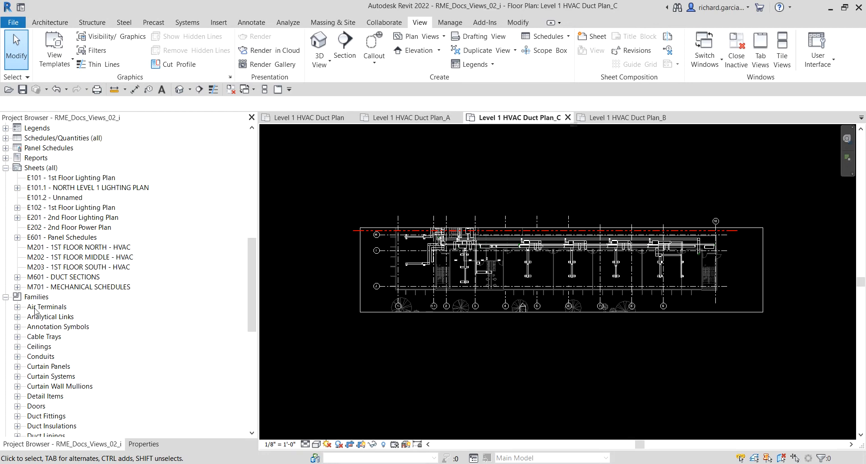
pyautogui.doubleClick(74, 249)
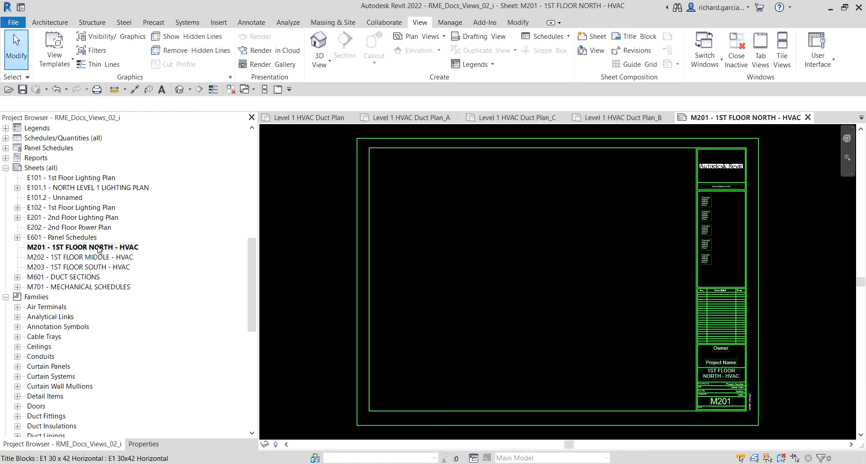
pyautogui.press('ctrl')
pyautogui.moveTo(254, 256); pyautogui.dragTo(260, 173)
pyautogui.click(133, 298)
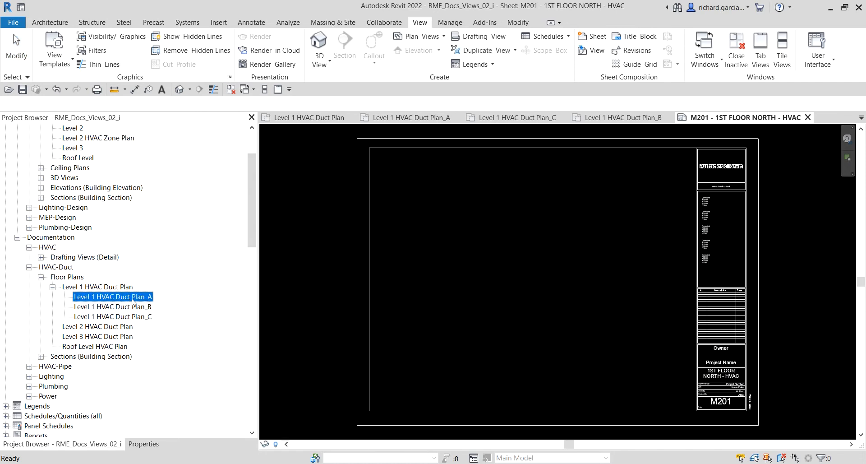
pyautogui.moveTo(545, 280); pyautogui.dragTo(545, 281)
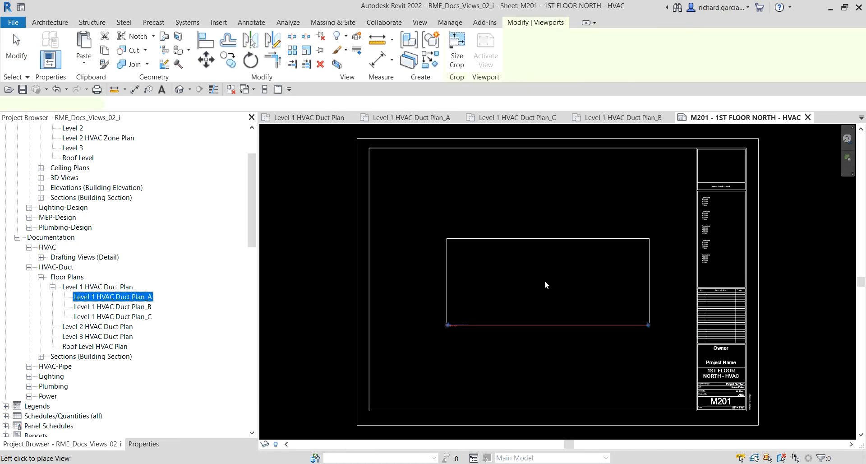
pyautogui.click(539, 276)
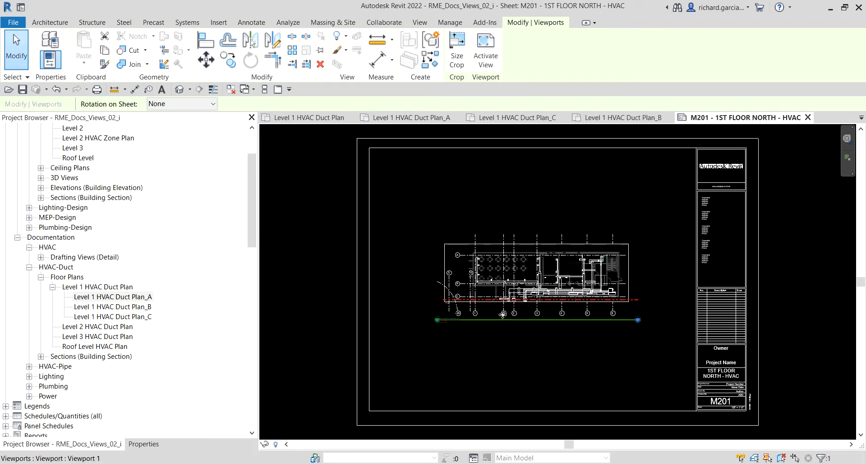
# Open sheet M202 - 1ST FLOOR MIDDLE - HVAC and place Level 1 HVAC Duct Plan_B with the building inside the drawing area.
pyautogui.scroll(-7, 115, 338)
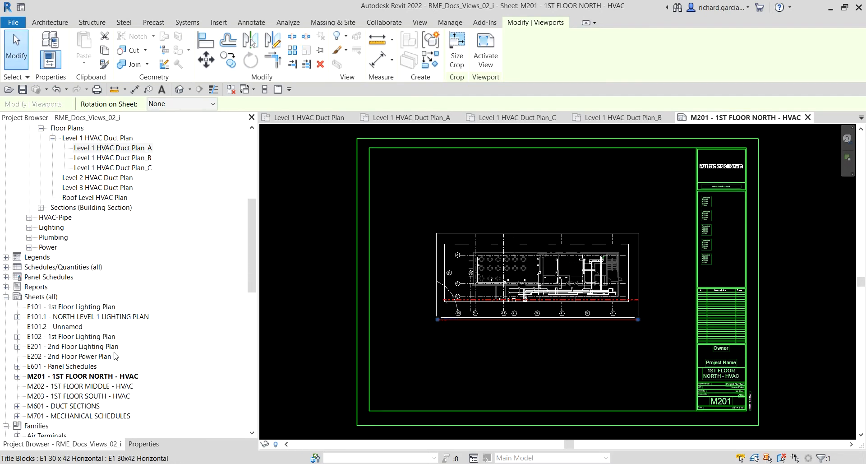
pyautogui.doubleClick(100, 328)
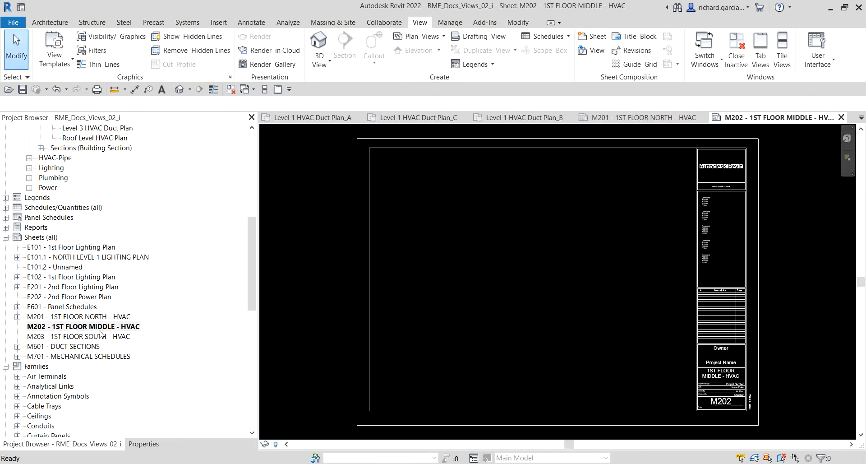
pyautogui.scroll(2, 161, 264)
pyautogui.scroll(1, 165, 248)
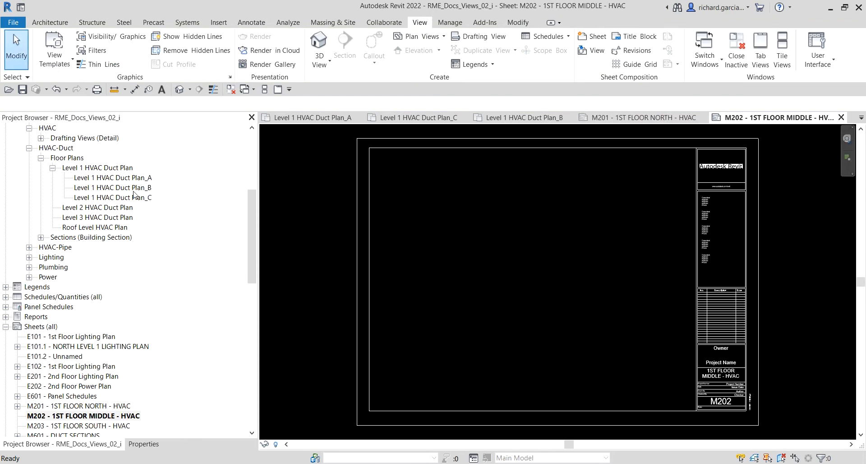
pyautogui.moveTo(131, 187); pyautogui.dragTo(218, 221)
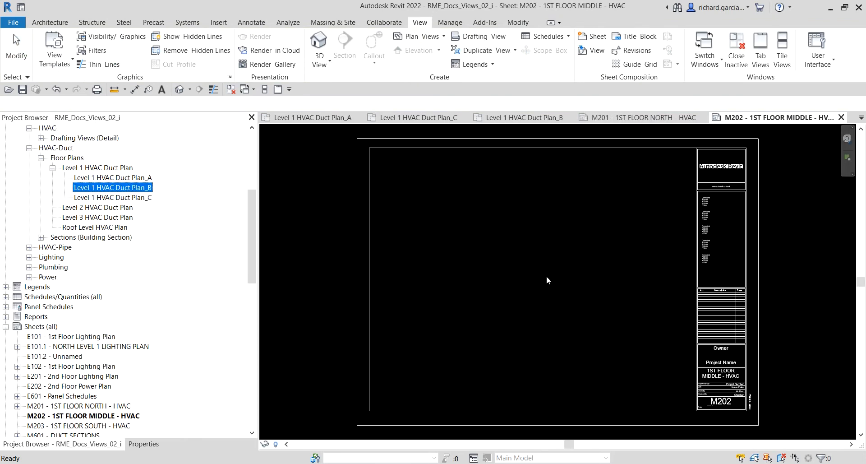
pyautogui.moveTo(547, 277); pyautogui.dragTo(542, 276)
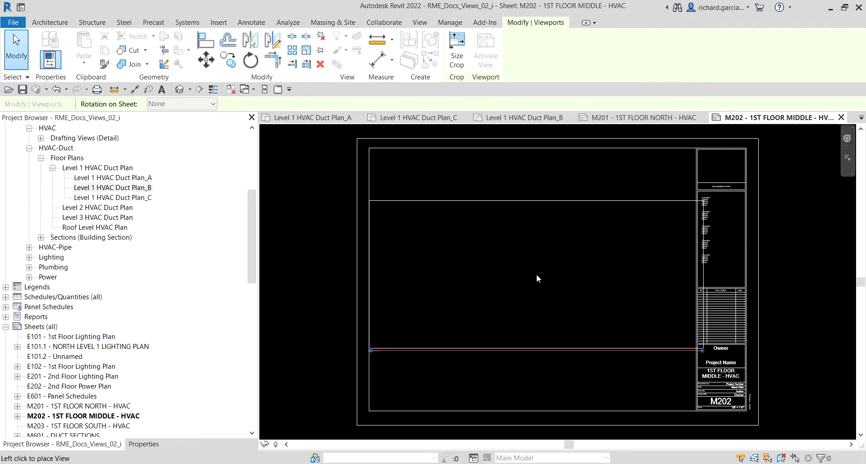
pyautogui.click(455, 320)
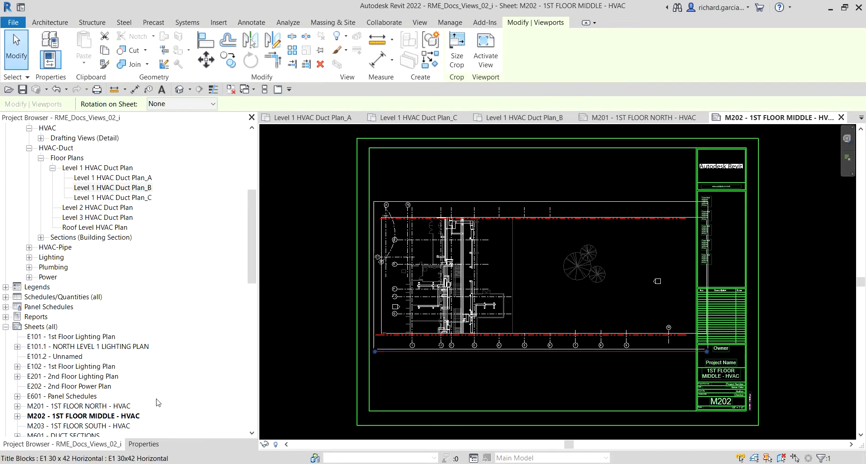
# Open sheet M203 - 1ST FLOOR SOUTH - HVAC and place Level 1 HVAC Duct Plan_C with the building inside the drawing area.
pyautogui.scroll(-2, 137, 379)
pyautogui.doubleClick(75, 380)
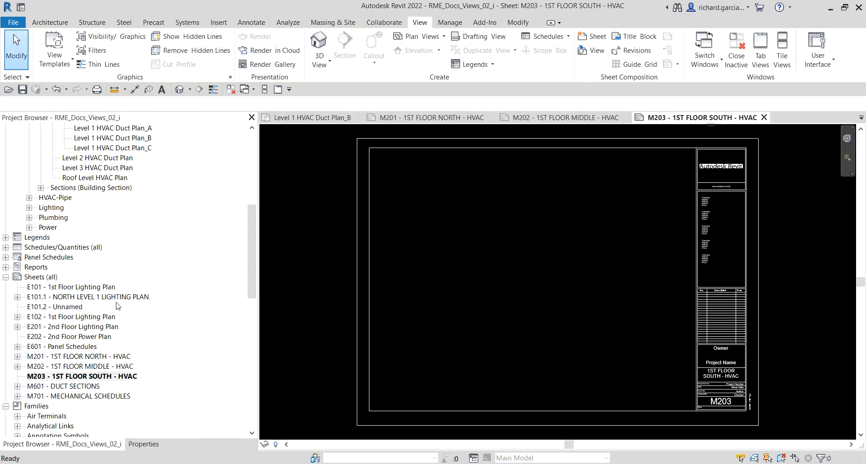
pyautogui.scroll(1, 157, 164)
pyautogui.moveTo(135, 177); pyautogui.dragTo(251, 201)
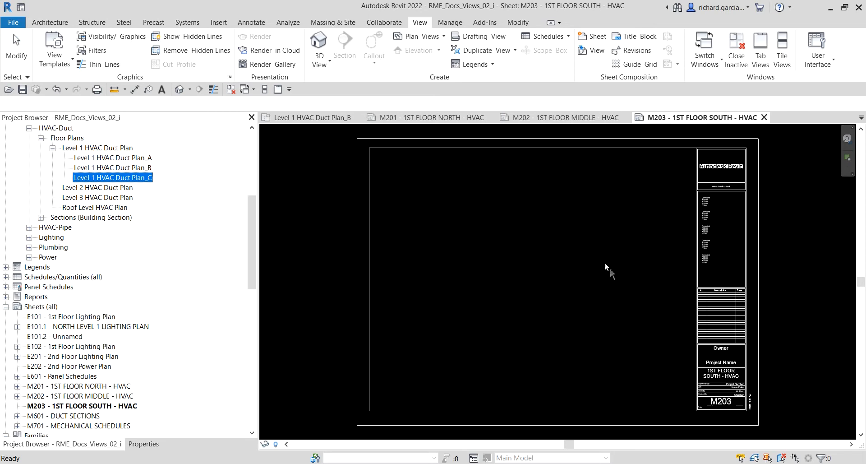
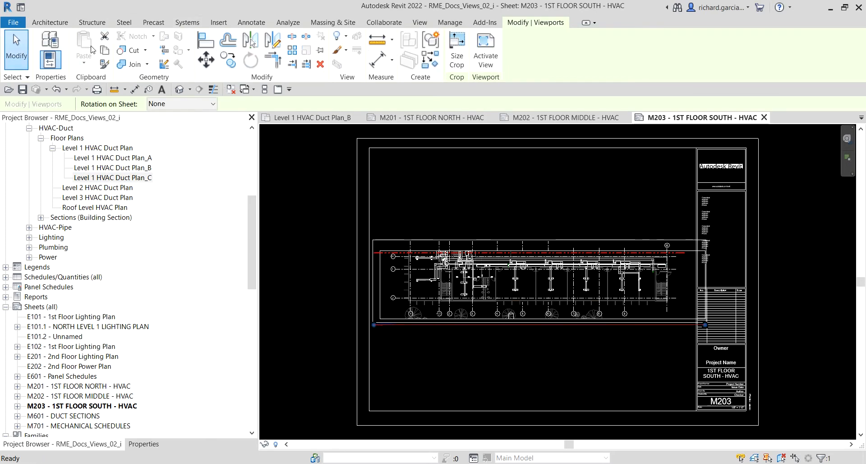
pyautogui.click(16, 50)
# Shorten the title line of the Level 1 HVAC Duct Plan_C viewport on sheet M203 to end just past the view name.
pyautogui.scroll(2, 761, 302)
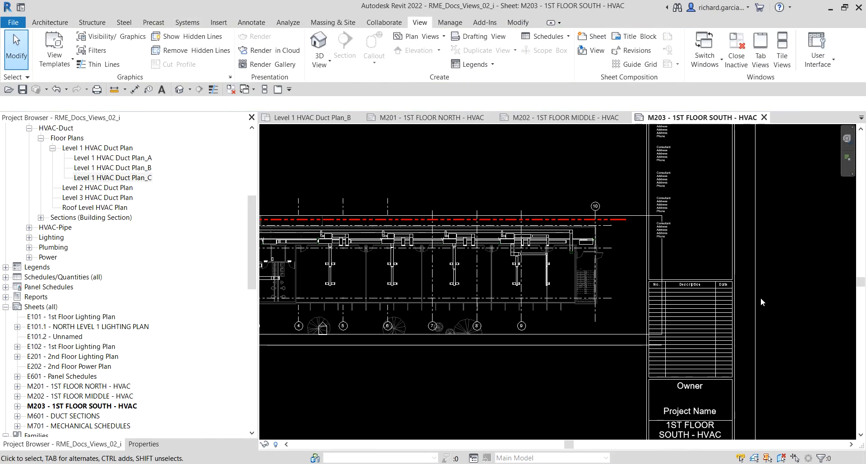
pyautogui.scroll(-1, 602, 371)
pyautogui.moveTo(602, 352); pyautogui.dragTo(745, 302, button='middle')
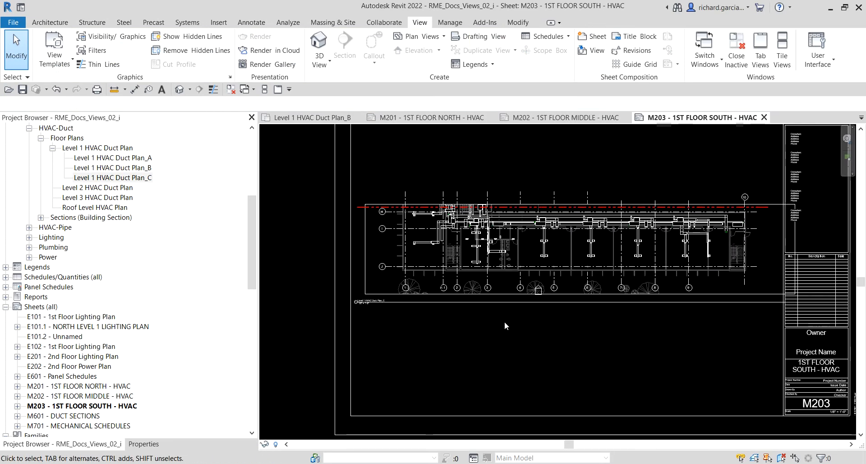
pyautogui.click(461, 222)
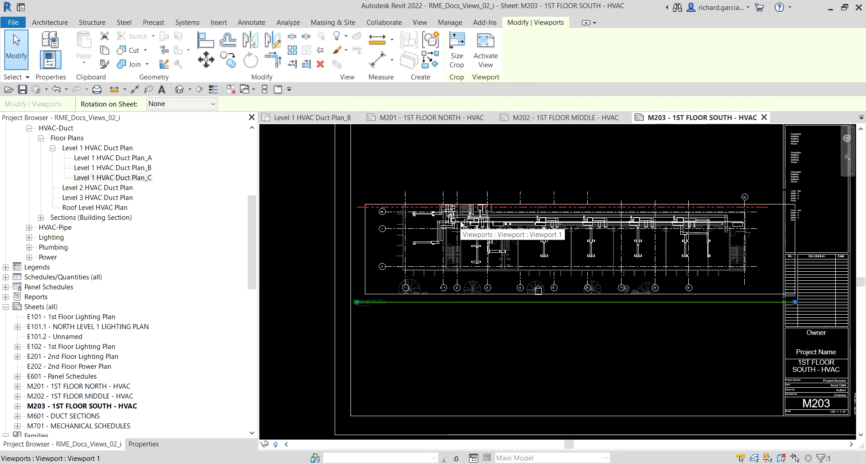
pyautogui.click(461, 222)
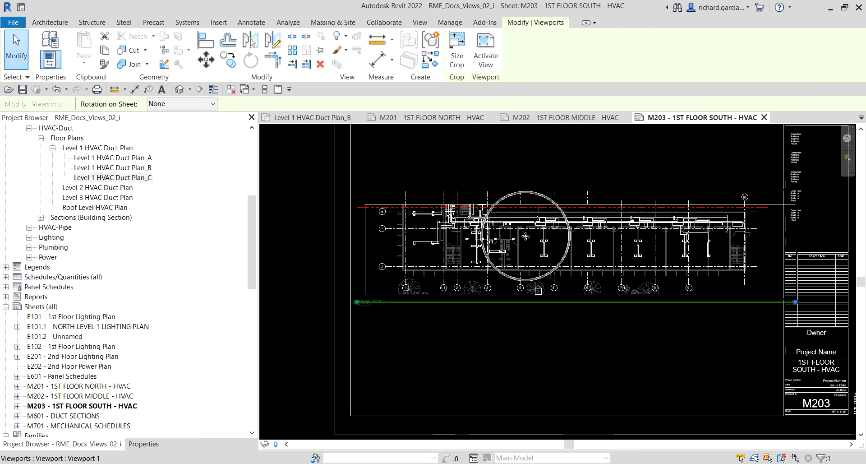
pyautogui.click(393, 309)
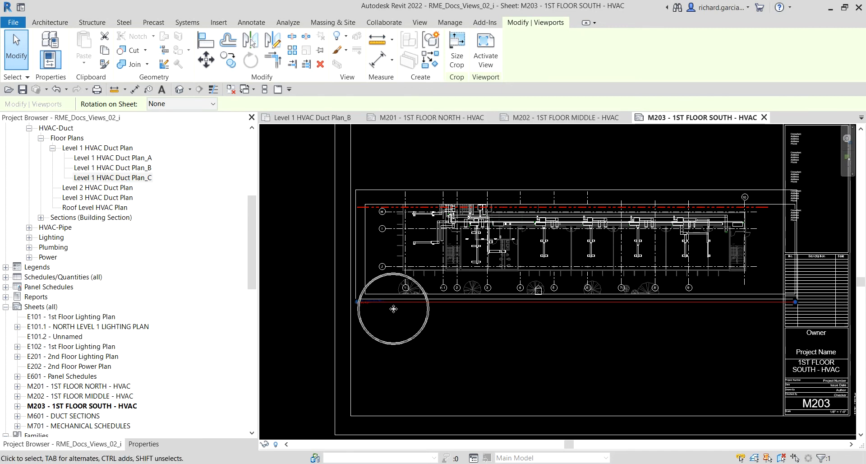
pyautogui.click(393, 309)
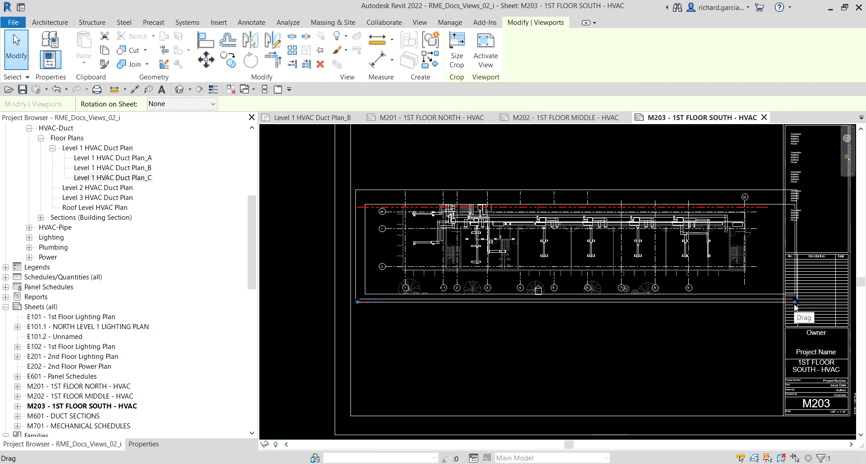
pyautogui.moveTo(795, 305); pyautogui.dragTo(506, 316)
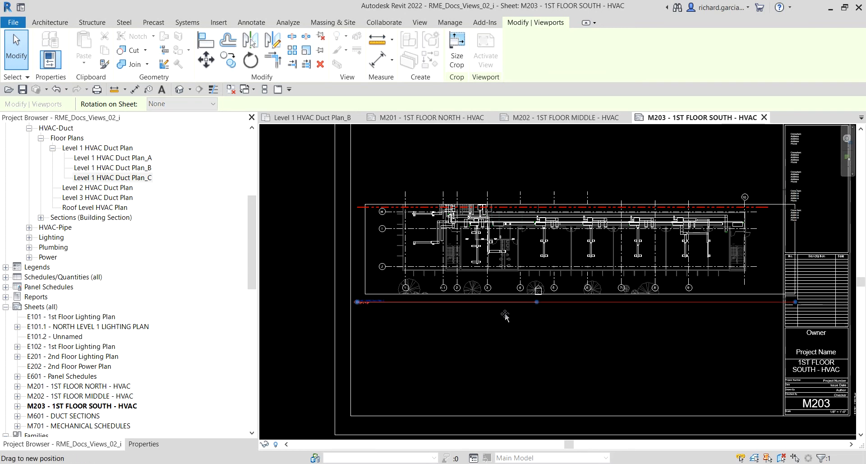
pyautogui.moveTo(441, 311); pyautogui.dragTo(391, 307)
pyautogui.click(287, 285)
pyautogui.scroll(6, 353, 309)
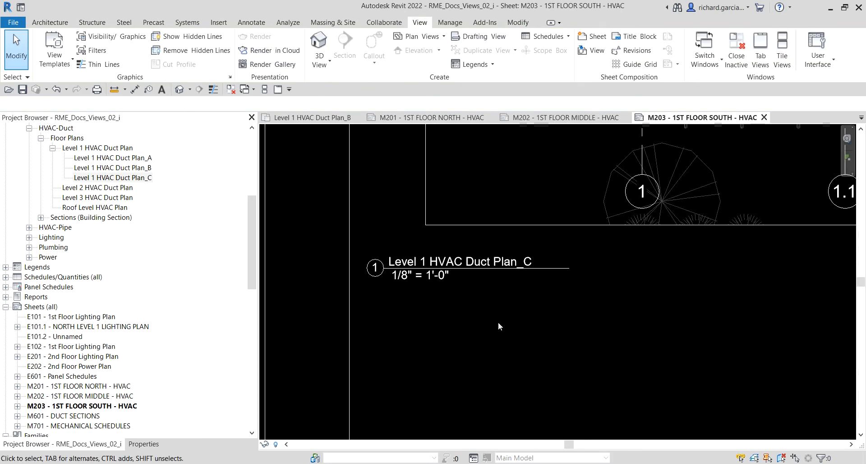
# Move the Level 1 HVAC Duct Plan_C view title on sheet M203 to line up with the viewport's left edge.
pyautogui.click(484, 269)
pyautogui.moveTo(484, 270); pyautogui.dragTo(542, 266)
pyautogui.click(464, 327)
pyautogui.scroll(-8, 465, 328)
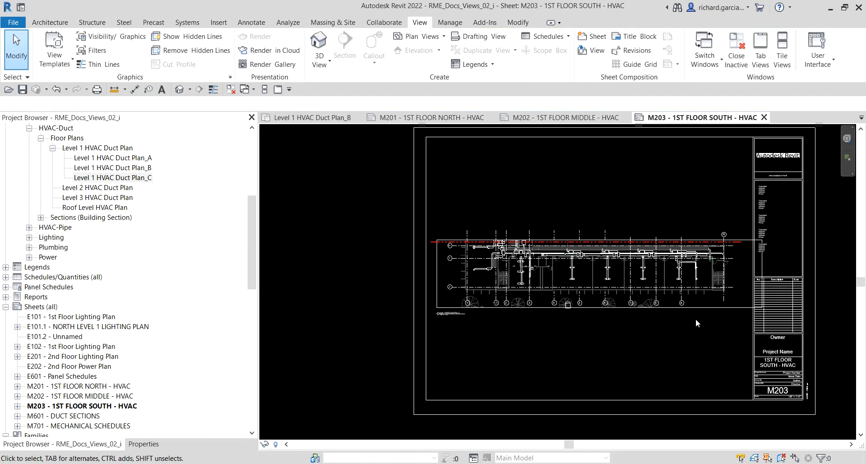
# Activate the Level 1 HVAC Duct Plan_C viewport and pull its crop region's right edge in to clear the title block.
pyautogui.scroll(3, 714, 251)
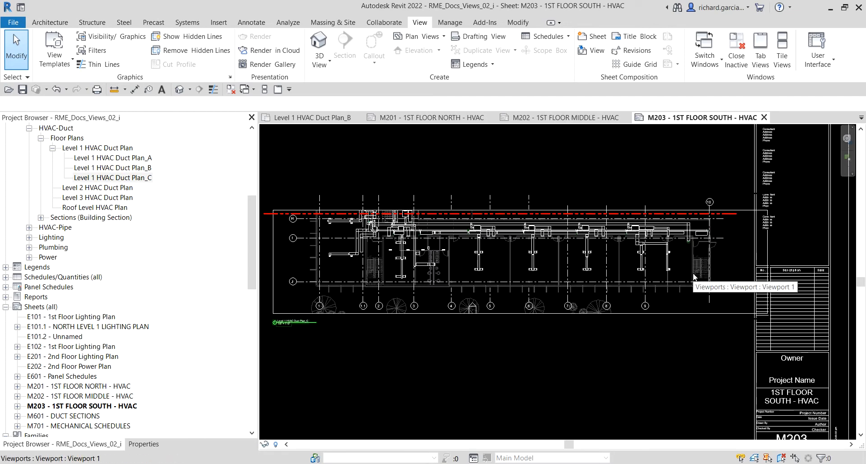
pyautogui.press('ctrl')
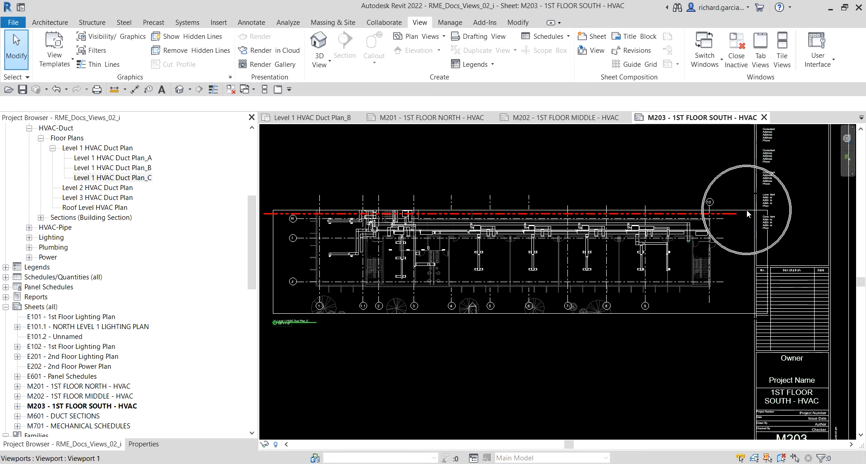
pyautogui.press('ctrl')
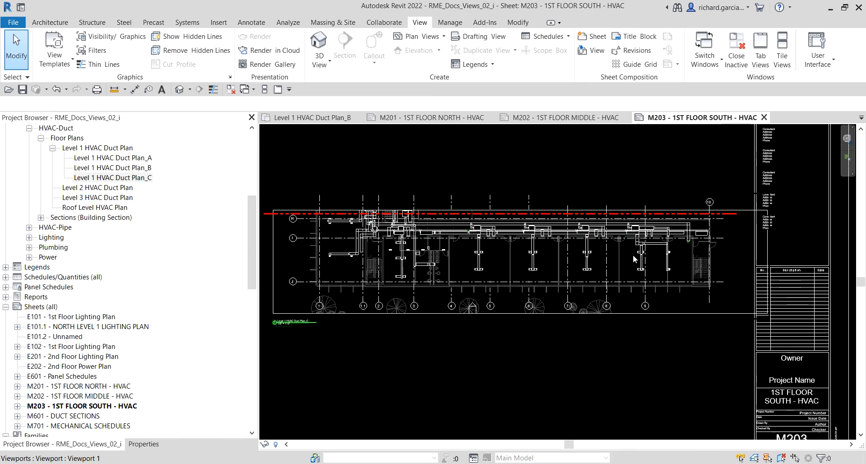
pyautogui.doubleClick(632, 255)
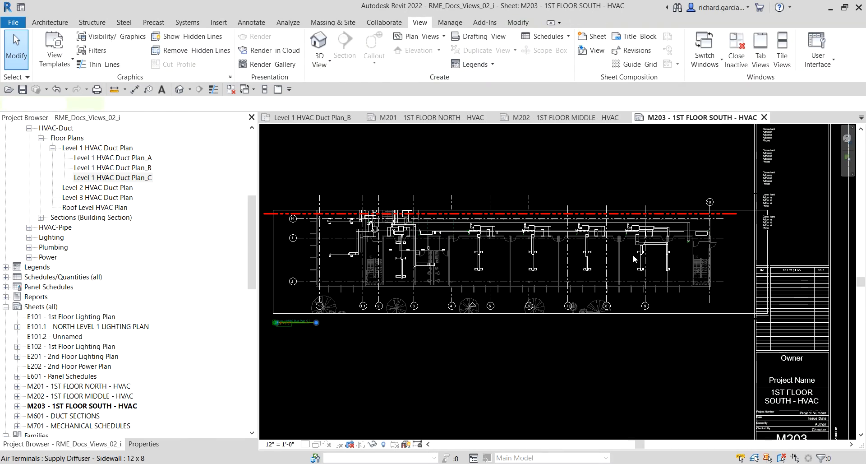
pyautogui.click(768, 248)
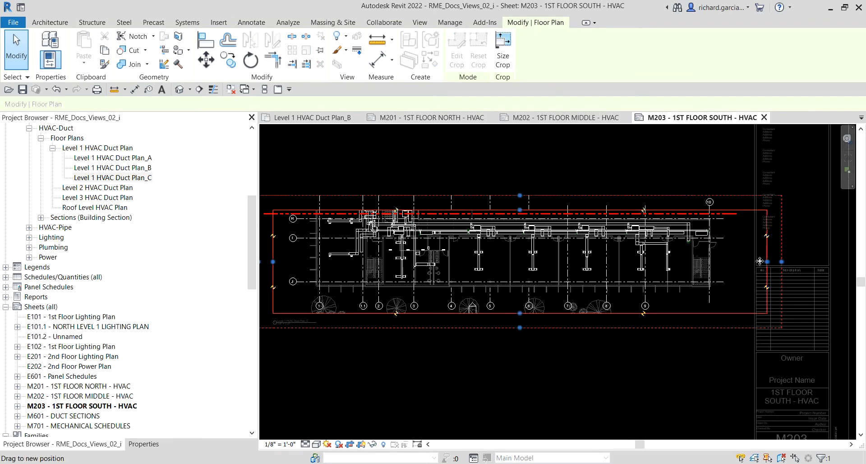
pyautogui.moveTo(768, 262); pyautogui.dragTo(744, 260)
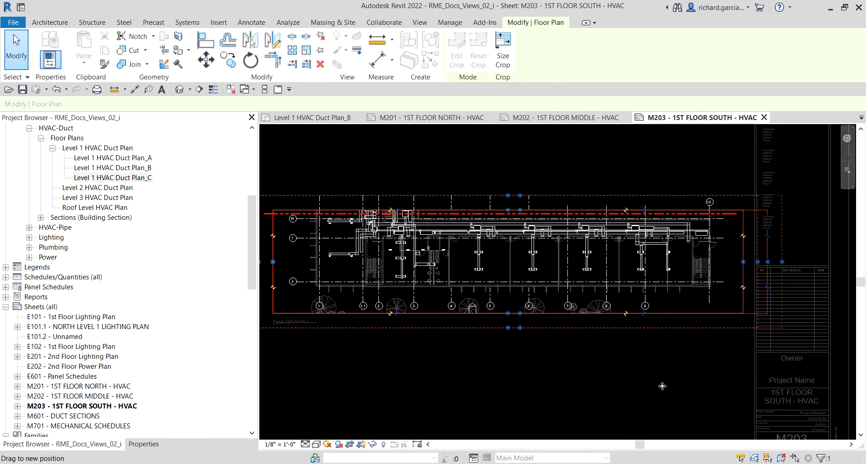
pyautogui.press('Escape')
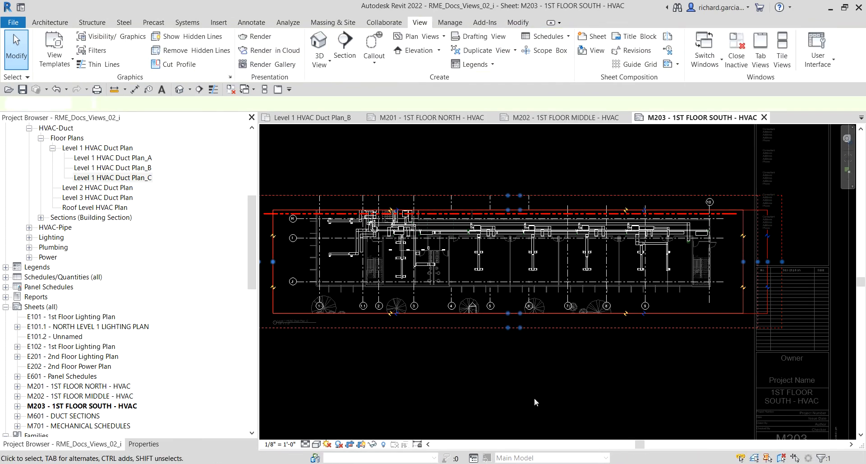
# Hide the crop region of the activated Level 1 HVAC Duct Plan_C view.
pyautogui.scroll(-1, 535, 398)
pyautogui.moveTo(485, 390); pyautogui.dragTo(514, 339, button='middle')
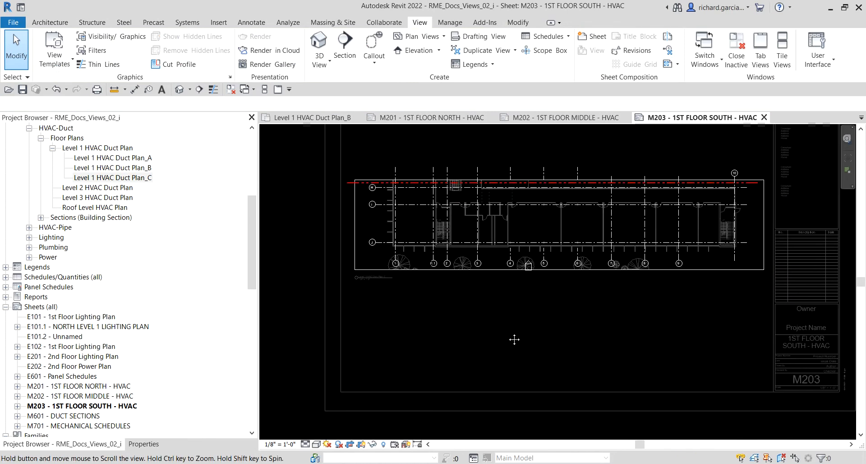
pyautogui.click(361, 446)
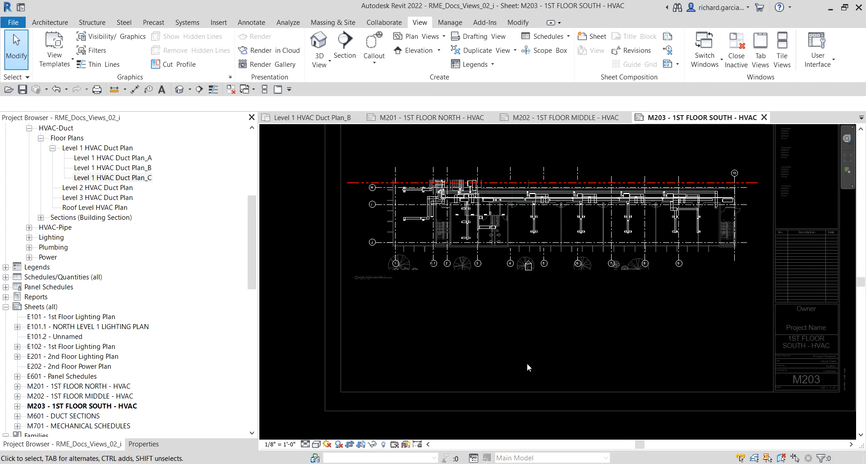
# Place a view reference targeting Floor Plan: Level 1 HVAC Duct Plan_B just above the left end of the matchline.
pyautogui.scroll(4, 399, 184)
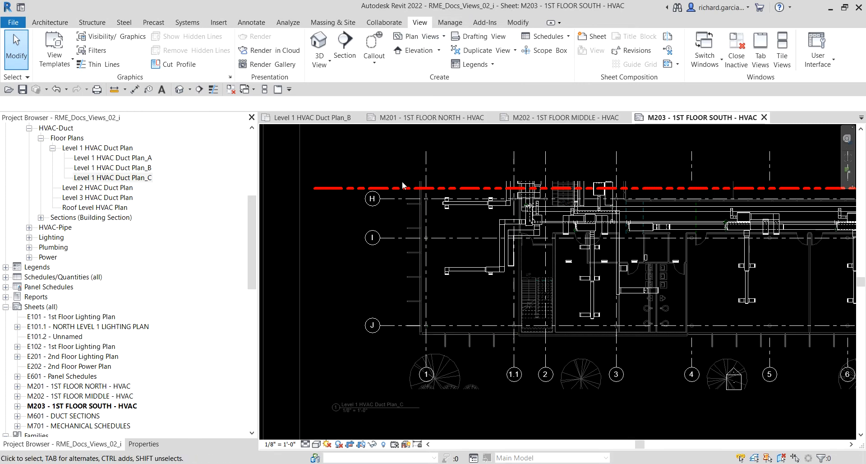
pyautogui.click(421, 25)
pyautogui.click(672, 54)
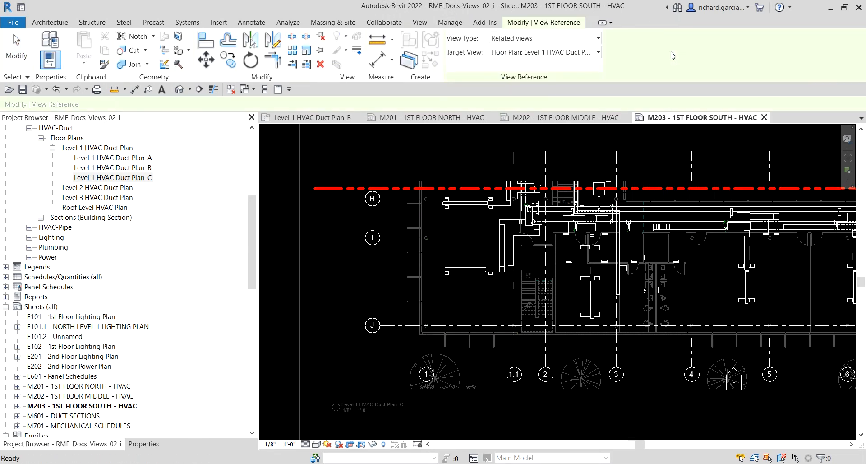
pyautogui.click(565, 53)
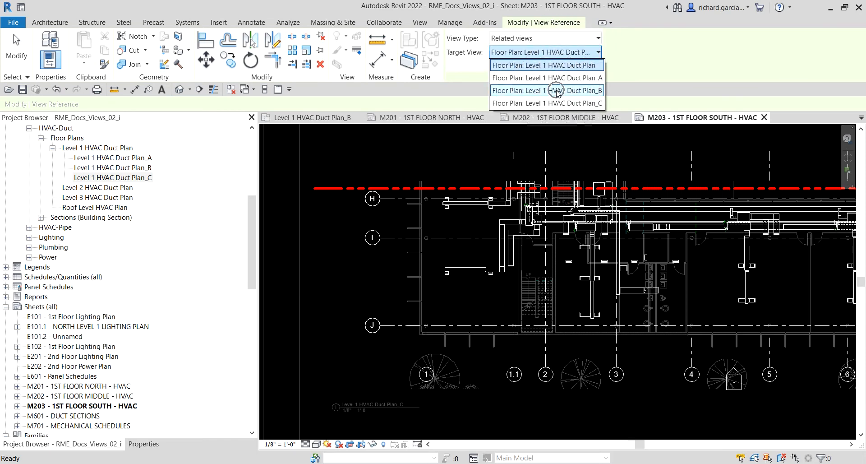
pyautogui.click(558, 91)
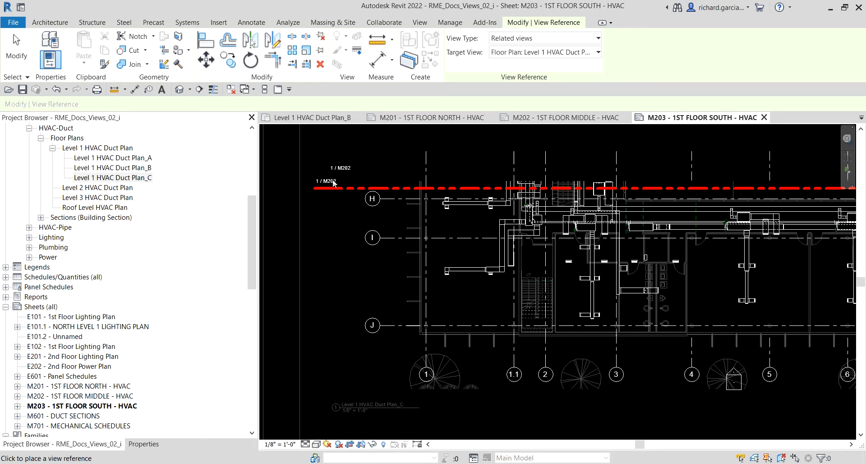
pyautogui.click(334, 183)
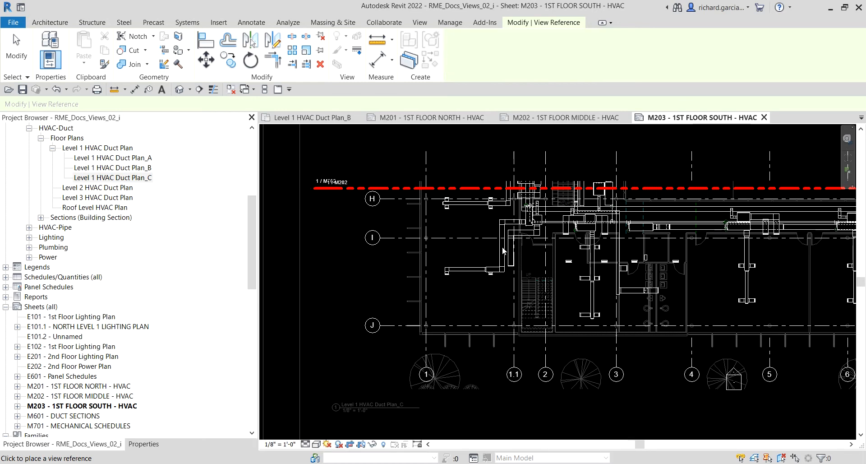
pyautogui.click(16, 50)
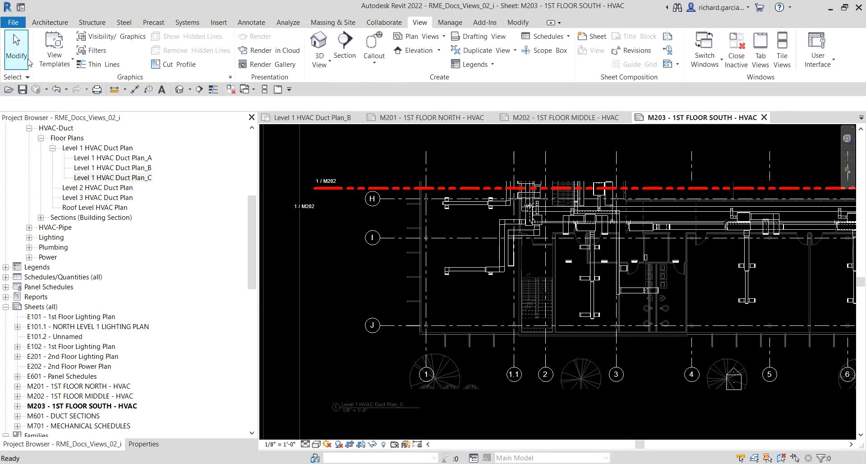
pyautogui.press('ctrl')
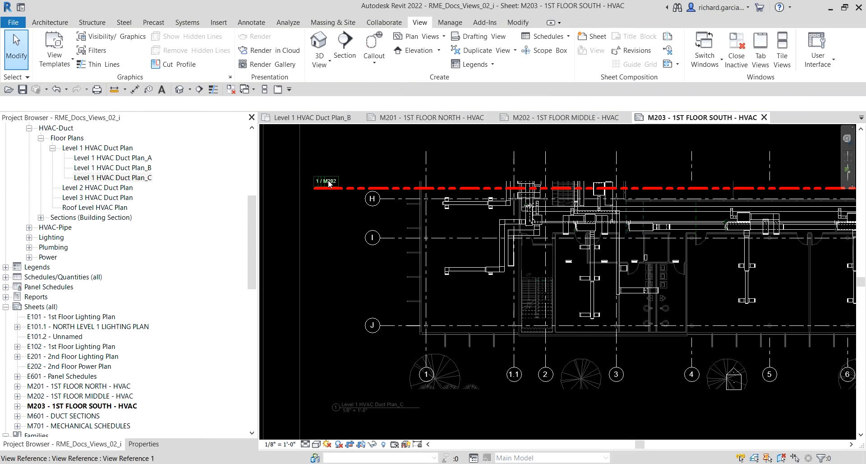
pyautogui.press('ctrl')
# Open sheet M202 - 1ST FLOOR MIDDLE - HVAC and shorten the Level 1 HVAC Duct Plan_B title line to end just past the view name.
pyautogui.scroll(-2, 343, 253)
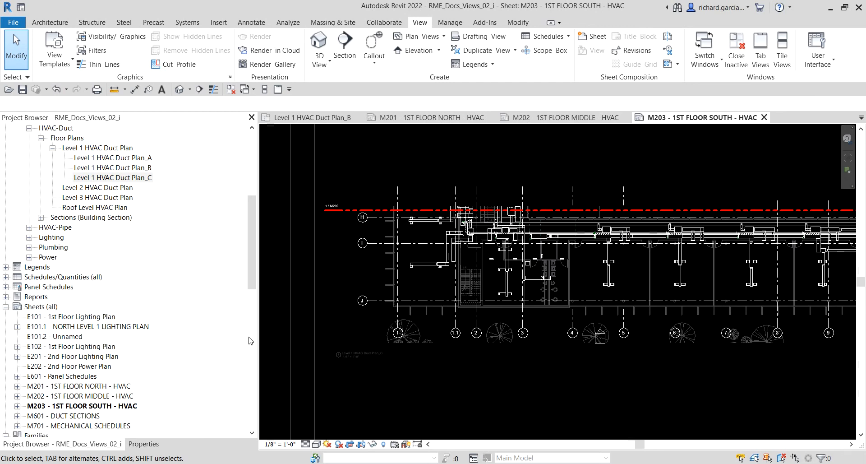
pyautogui.doubleClick(110, 397)
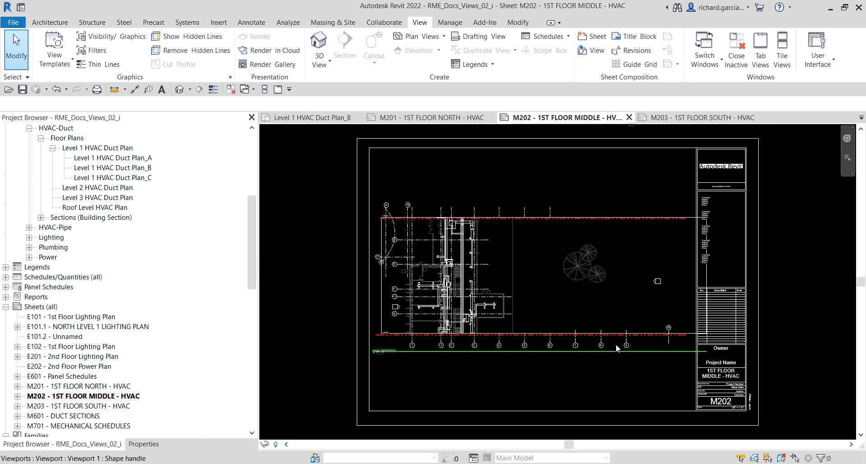
pyautogui.click(622, 291)
pyautogui.moveTo(700, 351); pyautogui.dragTo(390, 356)
pyautogui.scroll(5, 383, 359)
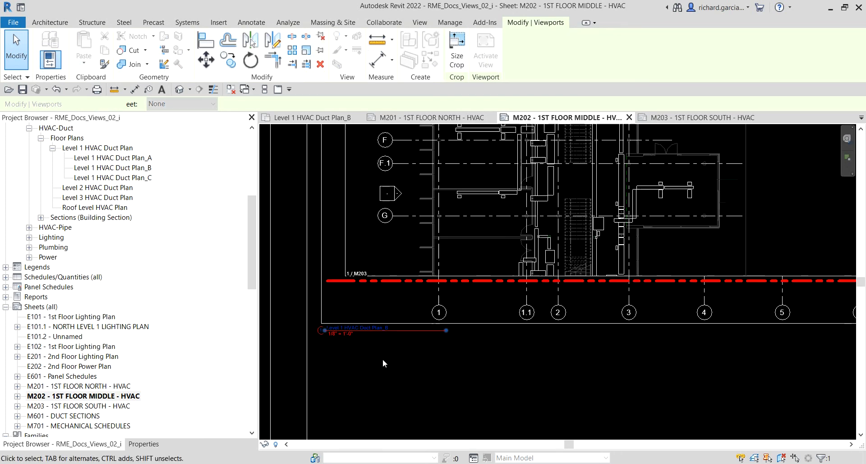
pyautogui.scroll(-3, 456, 339)
pyautogui.click(500, 340)
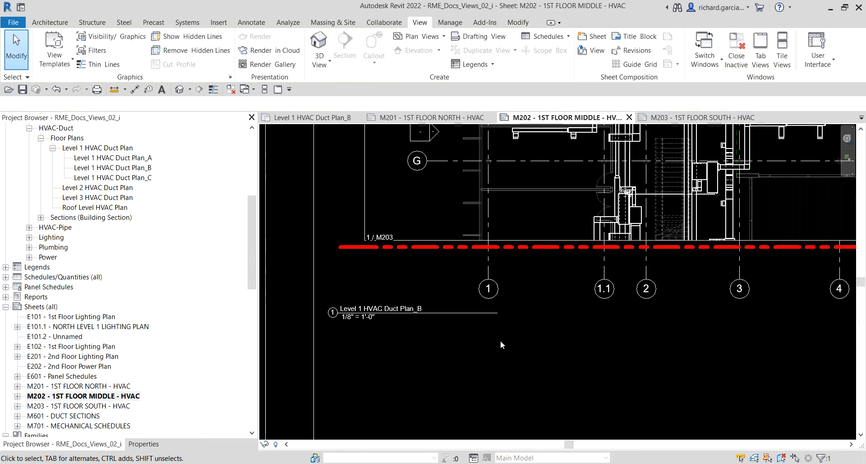
# Activate the Level 1 HVAC Duct Plan_B viewport, pull its crop region's right edge clear of the title block, and hide the crop region.
pyautogui.scroll(-3, 500, 340)
pyautogui.moveTo(509, 334)
pyautogui.mouseDown(button='middle')
pyautogui.moveTo(593, 321)
pyautogui.moveTo(505, 320)
pyautogui.mouseUp(button='middle')
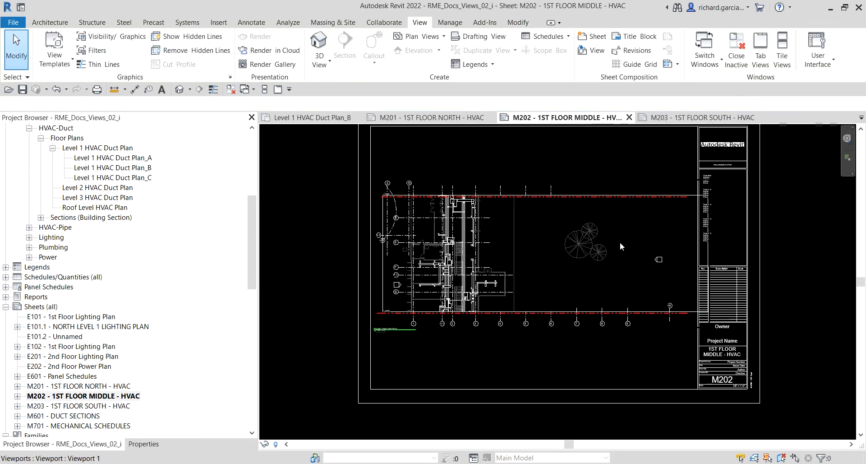
pyautogui.click(619, 240)
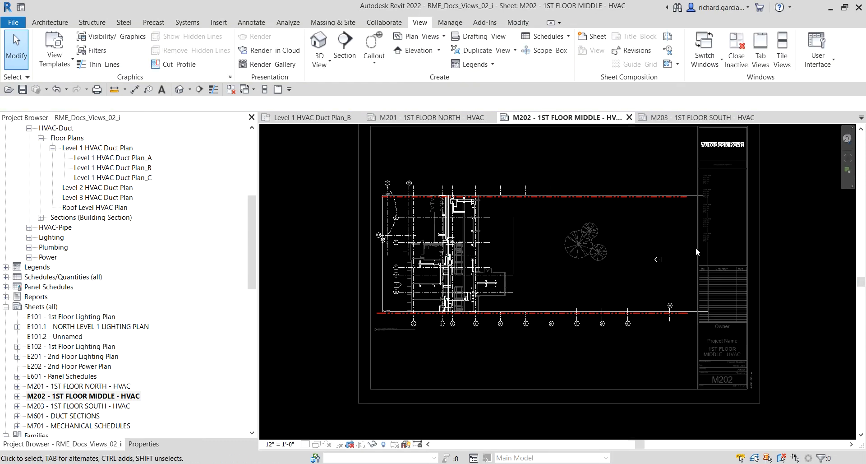
pyautogui.doubleClick(708, 259)
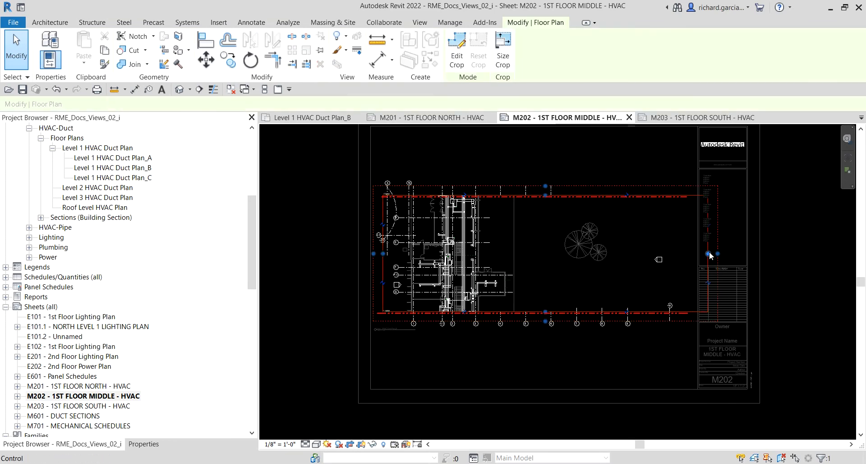
pyautogui.moveTo(695, 253); pyautogui.dragTo(693, 256)
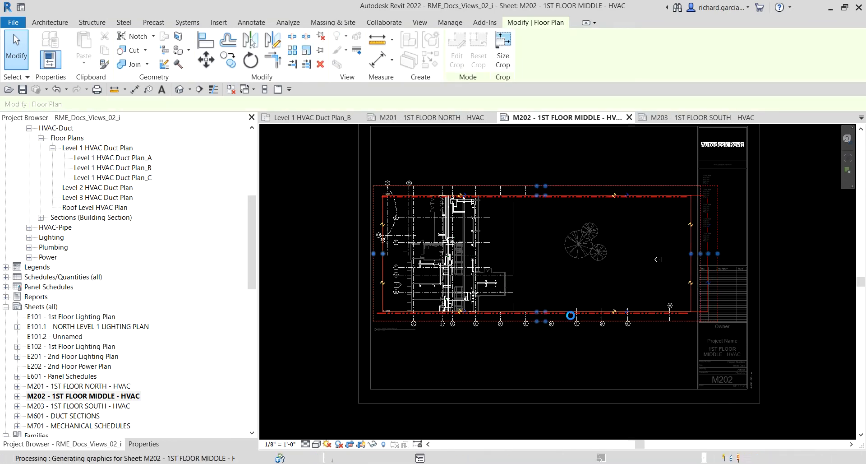
pyautogui.click(319, 310)
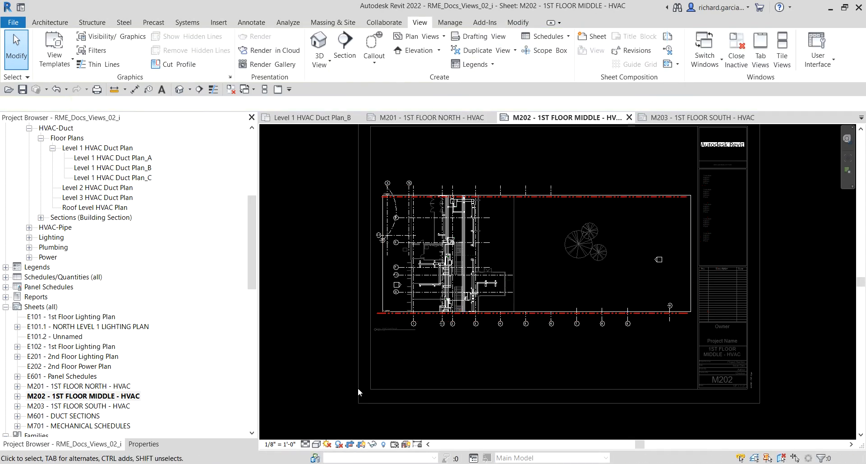
pyautogui.click(361, 445)
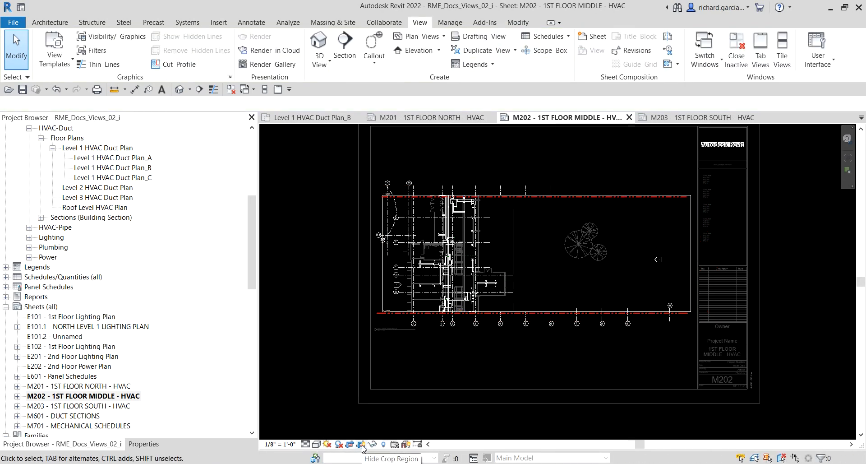
# Follow the 1 / M203 view reference at the lower matchline to open its target floor plan.
pyautogui.scroll(8, 374, 302)
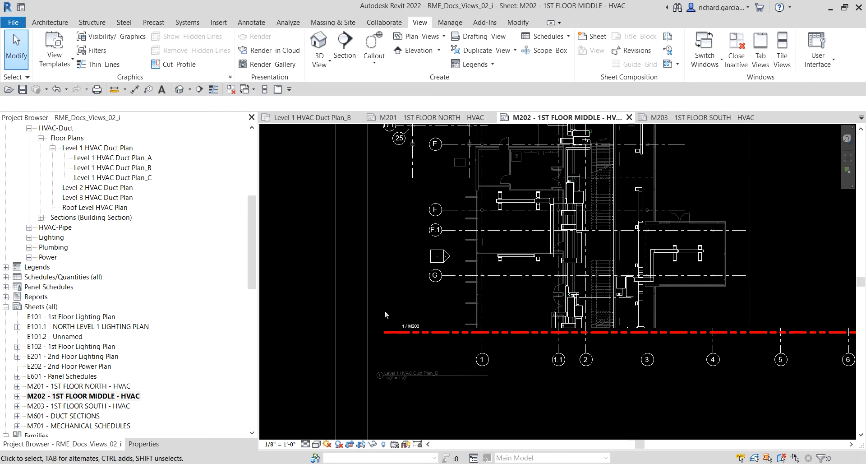
pyautogui.press('ctrl')
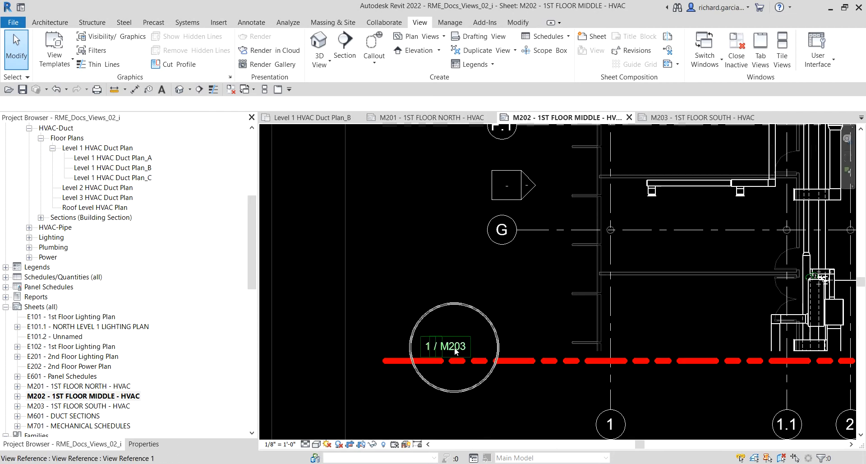
pyautogui.press('ctrl')
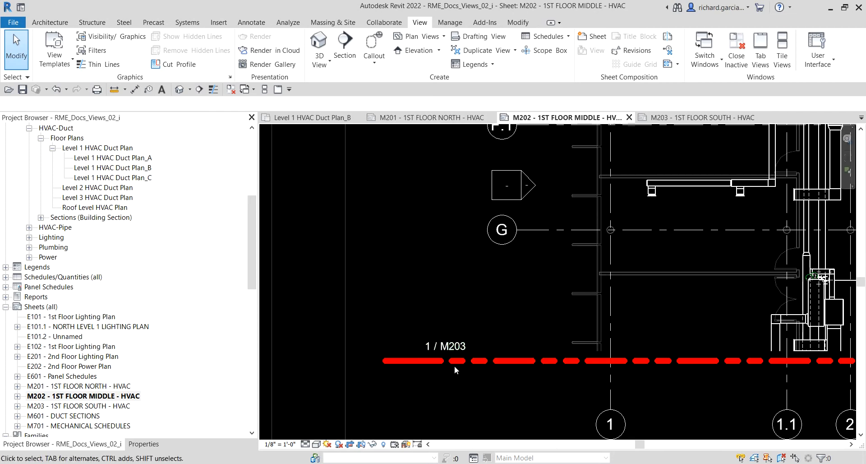
pyautogui.press('ctrl')
pyautogui.press('ctrl')
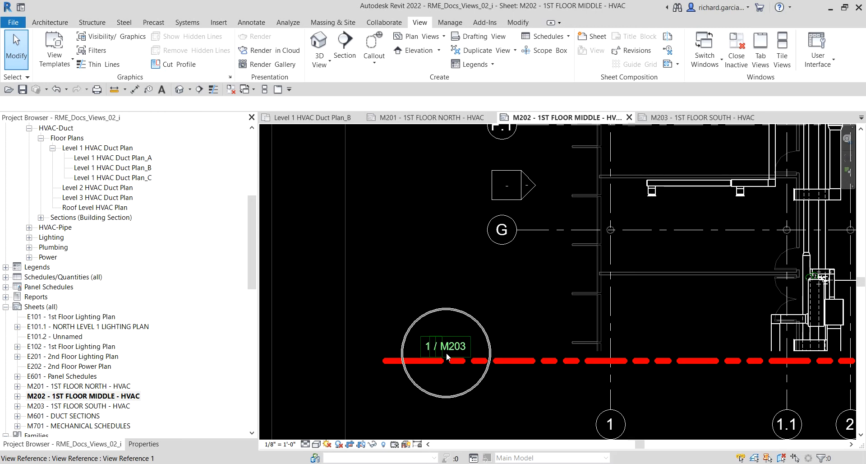
pyautogui.doubleClick(448, 356)
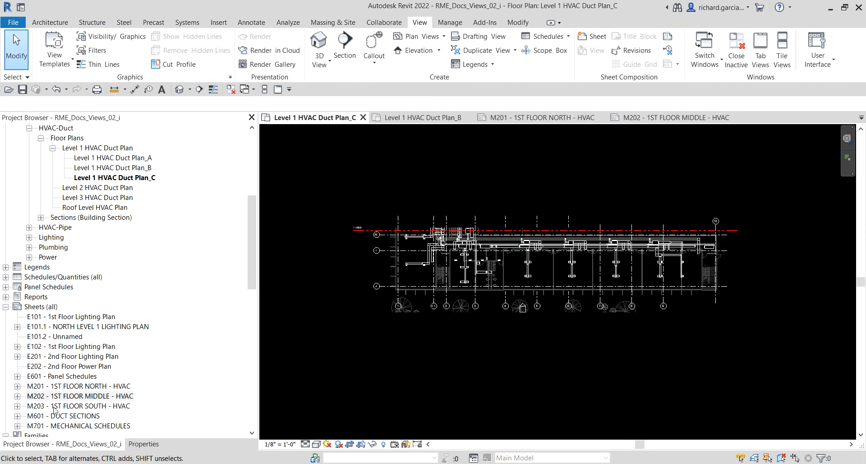
# Return to sheet M202 - 1ST FLOOR MIDDLE - HVAC and examine the view reference at the upper matchline.
pyautogui.doubleClick(82, 397)
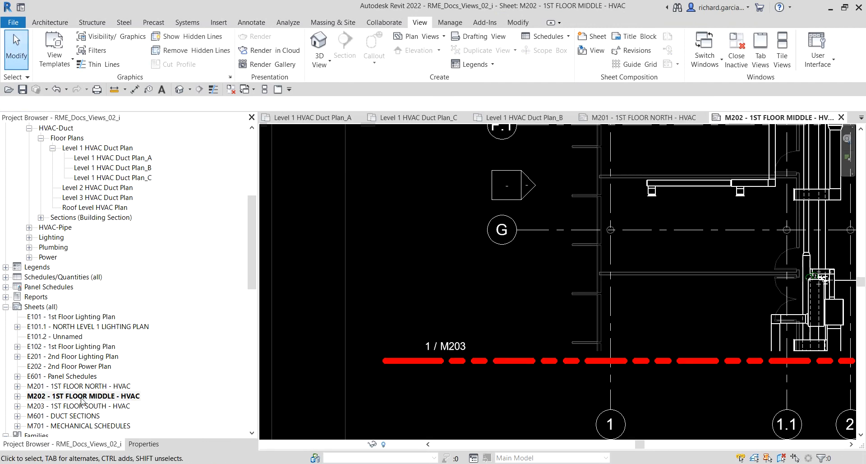
pyautogui.scroll(-5, 439, 359)
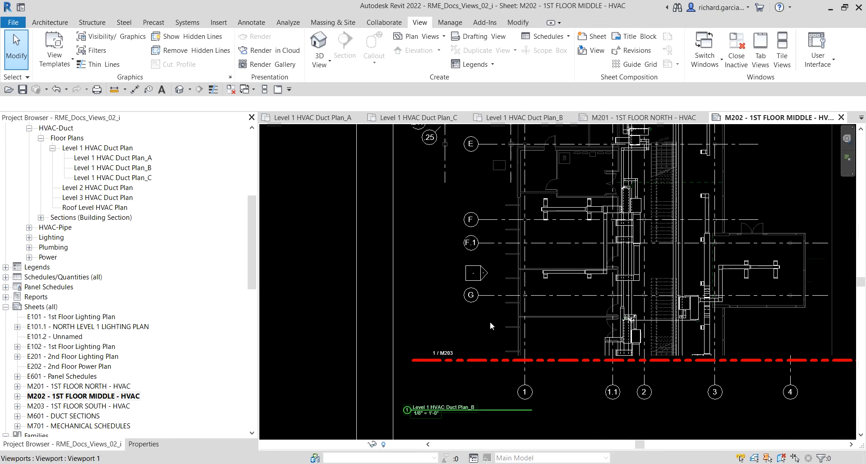
pyautogui.scroll(8, 470, 226)
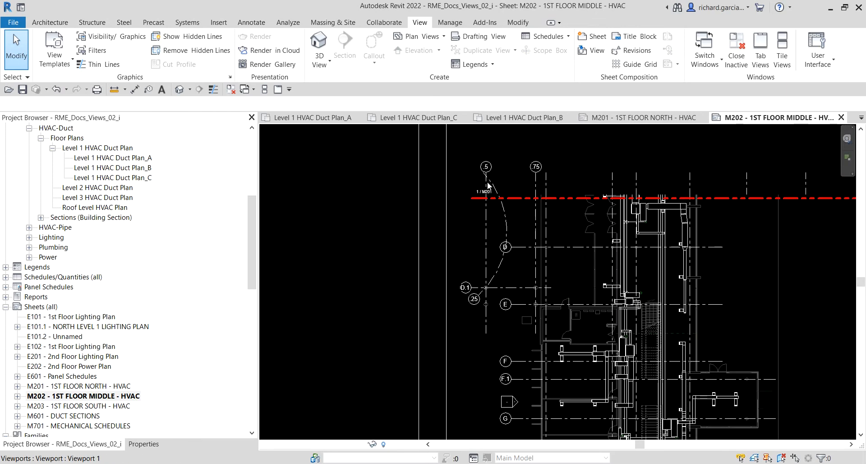
# Follow the 1 / M201 view reference at the upper matchline to its target floor plan, and return to sheet M202 - 1ST FLOOR MIDDLE - HVAC.
pyautogui.doubleClick(469, 219)
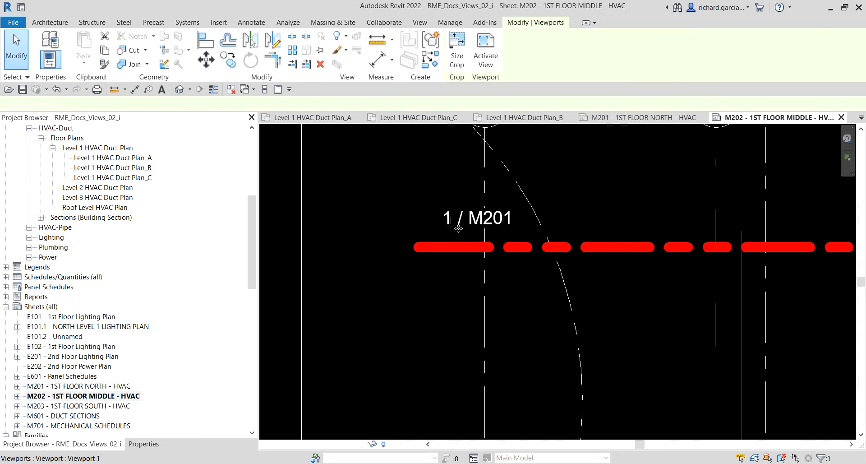
pyautogui.doubleClick(462, 219)
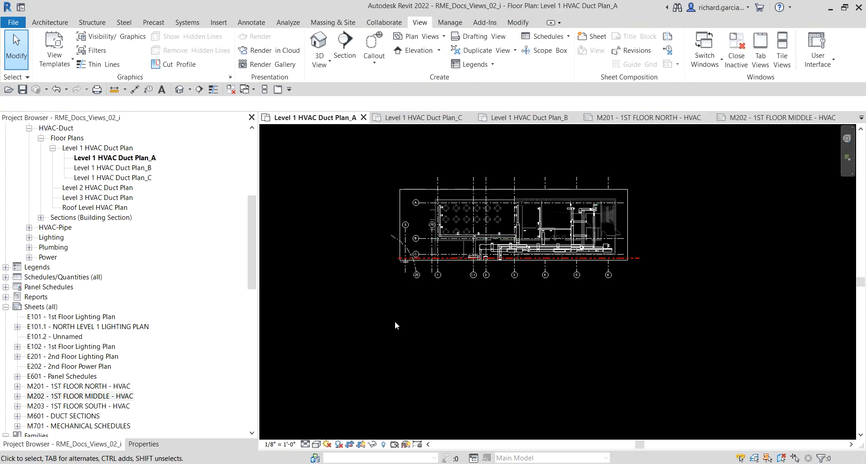
pyautogui.doubleClick(70, 395)
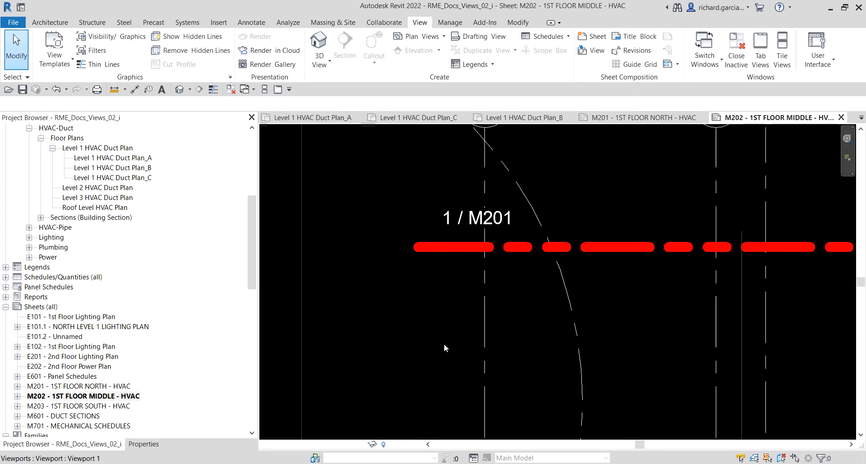
# Activate the Level 1 HVAC Duct Plan_B viewport and nudge the 1 / M201 view reference leftward and down, just above the upper matchline's left end.
pyautogui.doubleClick(459, 221)
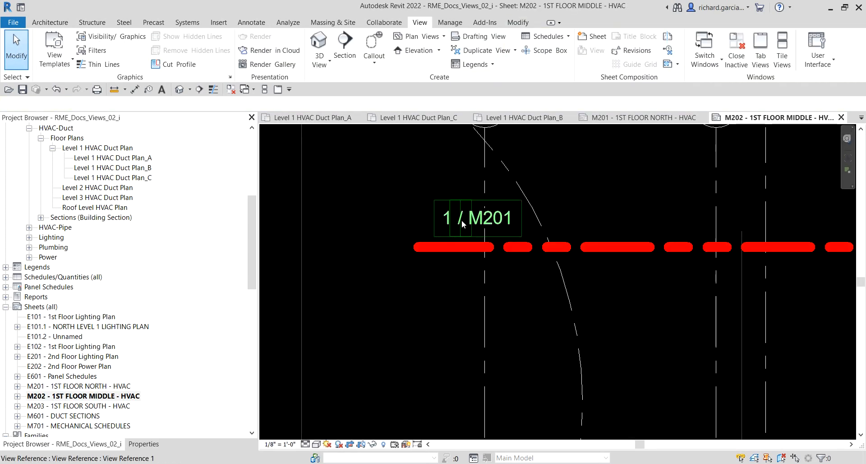
pyautogui.scroll(-3, 462, 220)
pyautogui.scroll(-2, 462, 220)
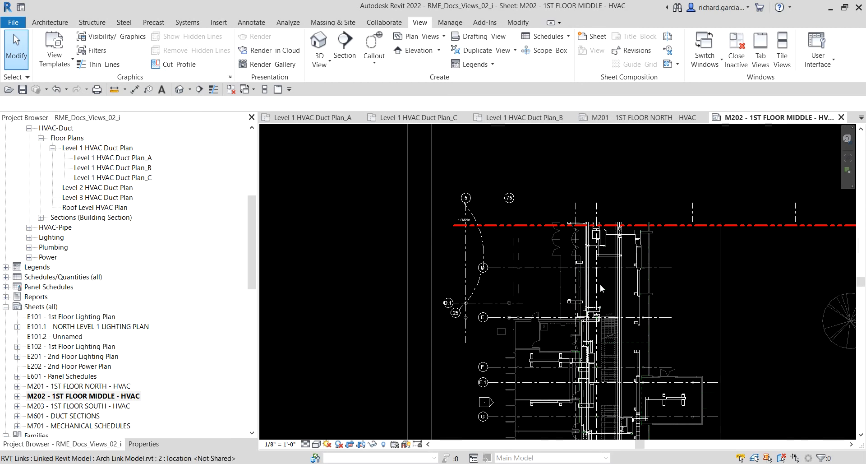
pyautogui.scroll(-3, 773, 246)
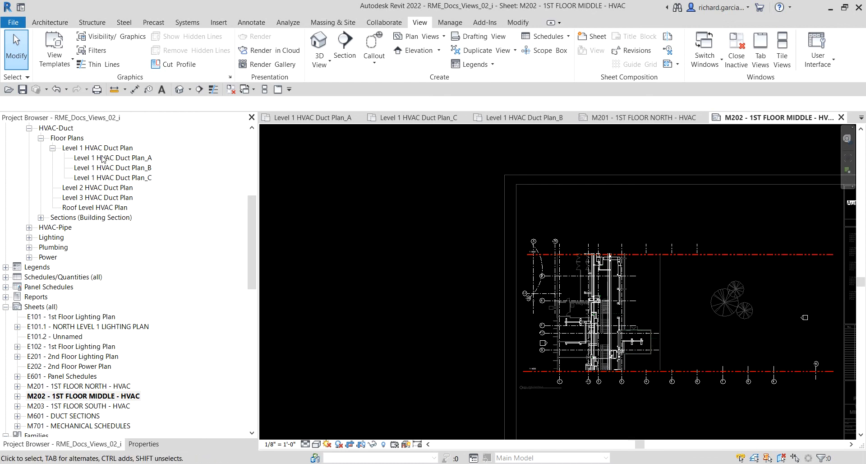
pyautogui.moveTo(653, 313); pyautogui.dragTo(538, 283, button='middle')
pyautogui.press('ctrl')
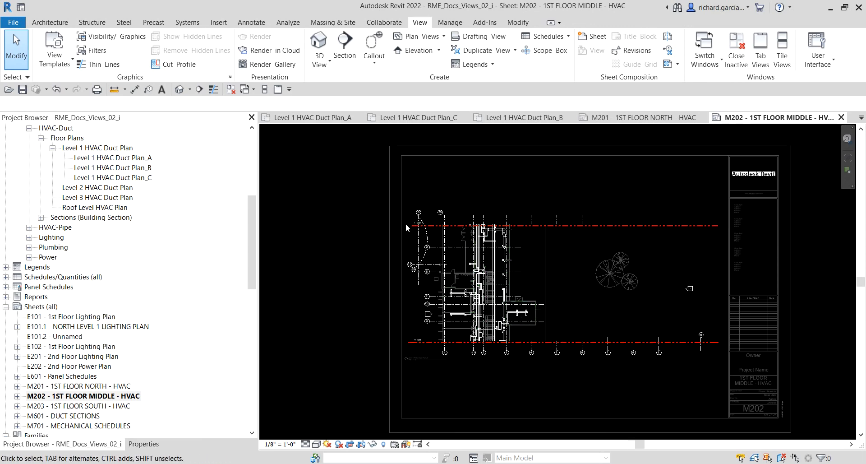
pyautogui.scroll(8, 405, 224)
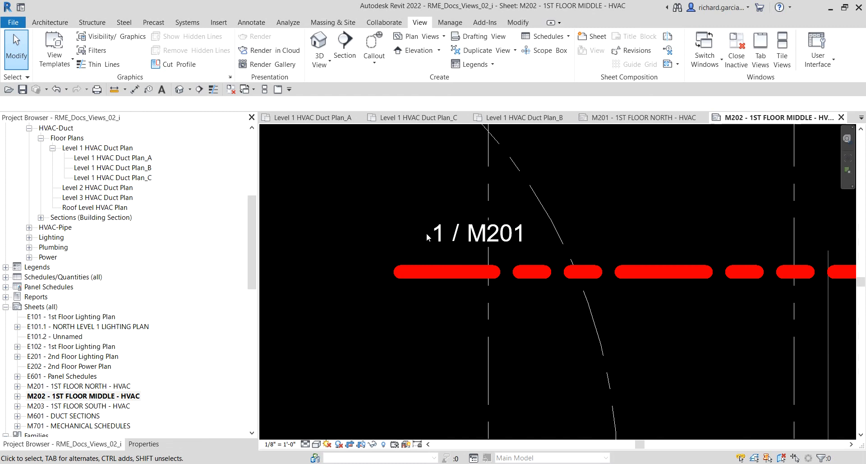
pyautogui.click(460, 238)
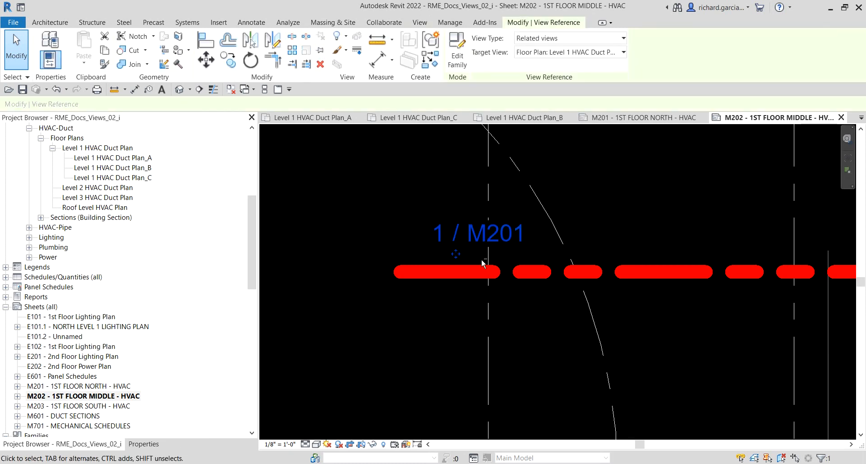
pyautogui.press('Left')
pyautogui.press('Left')
pyautogui.press('Down')
pyautogui.press('Down')
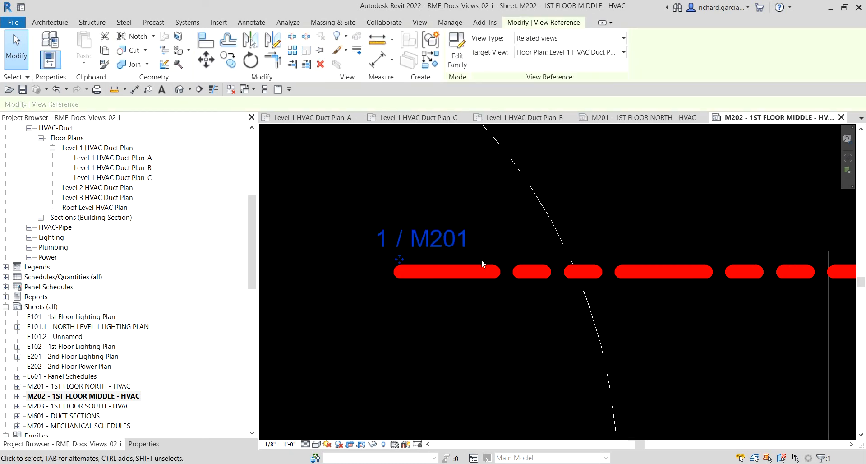
pyautogui.press('Right')
pyautogui.press('Right')
pyautogui.press('Right')
pyautogui.press('Right')
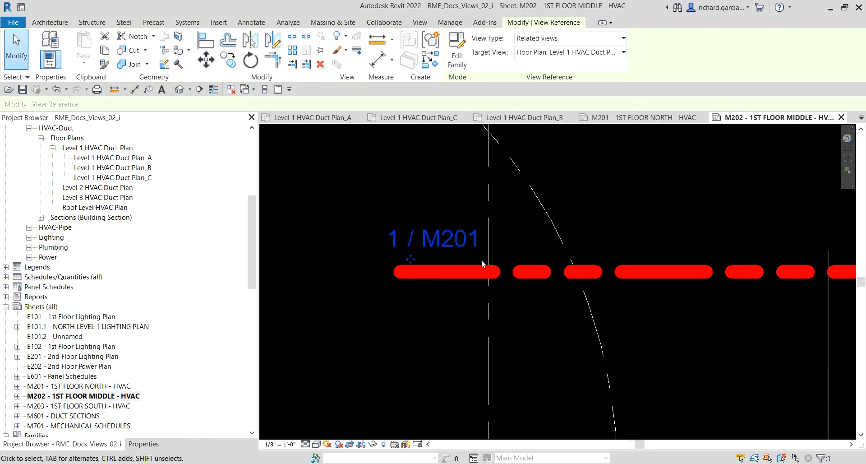
pyautogui.press('Escape')
pyautogui.scroll(-6, 481, 259)
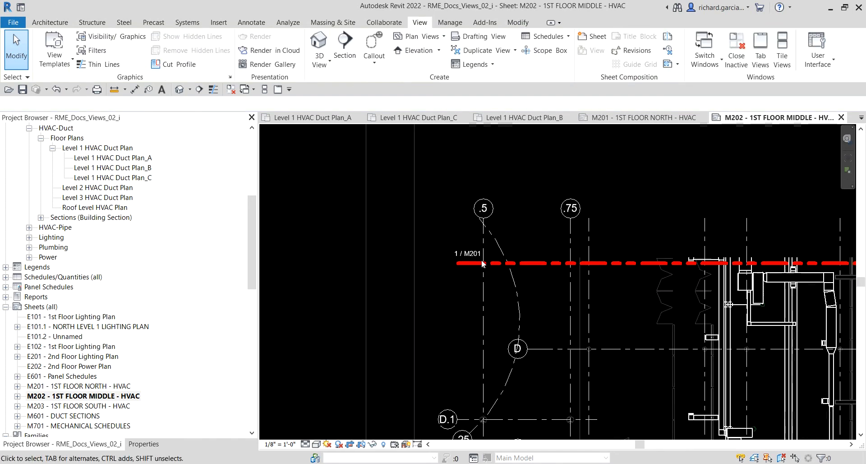
# Nudge the 1 / M203 view reference leftward until its text lines up with the left end of the lower matchline.
pyautogui.scroll(-5, 588, 315)
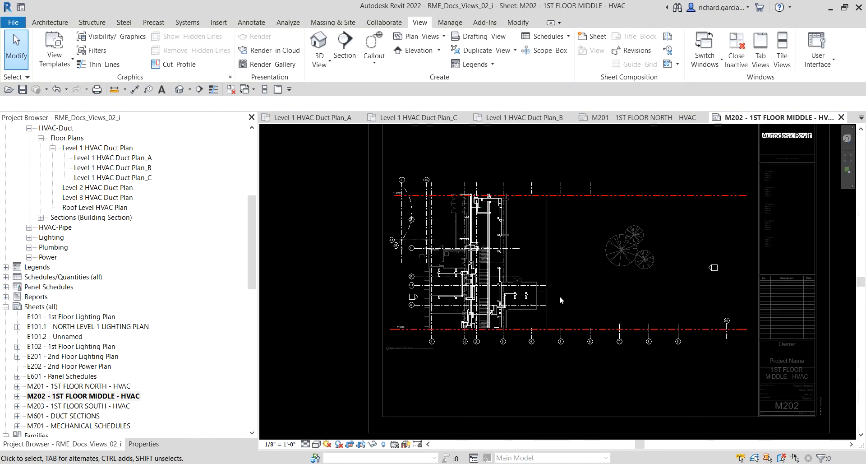
pyautogui.scroll(8, 410, 326)
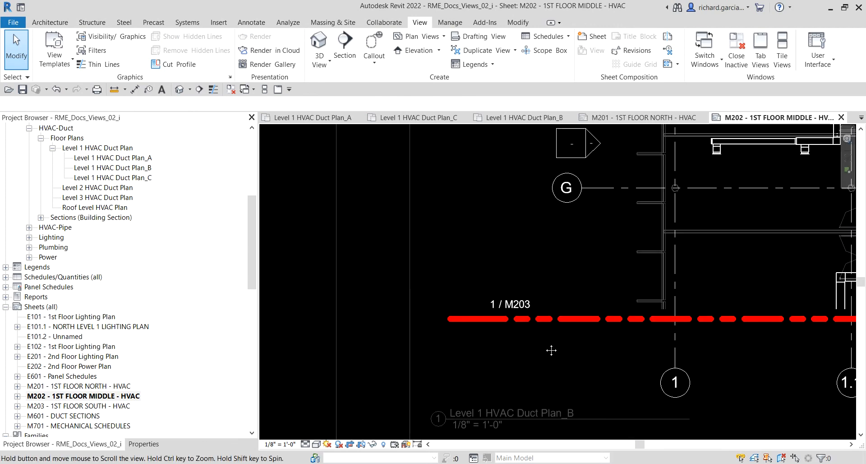
pyautogui.scroll(1, 524, 306)
pyautogui.click(524, 306)
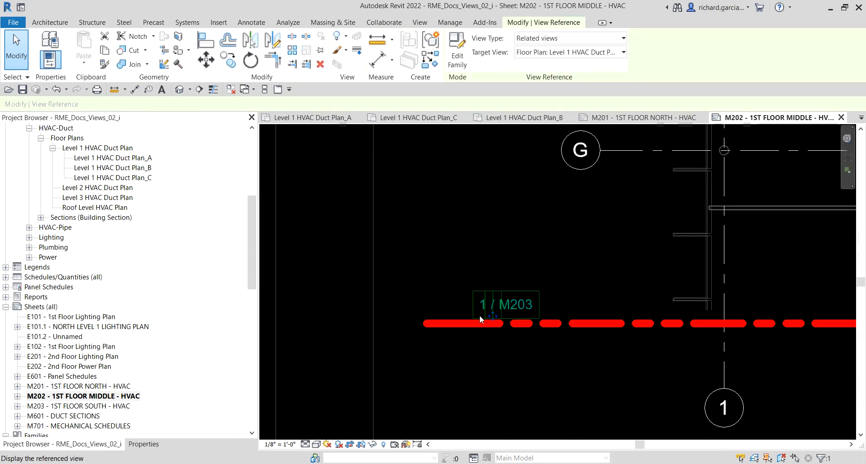
pyautogui.moveTo(493, 316); pyautogui.dragTo(451, 318)
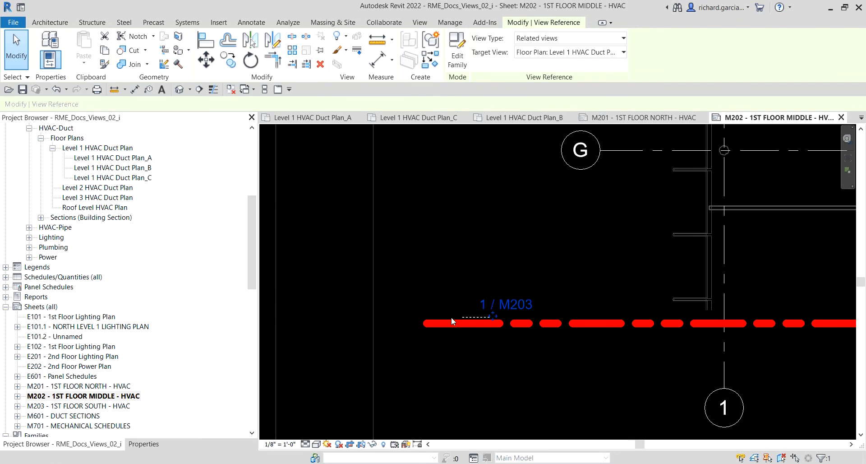
pyautogui.press('Escape')
pyautogui.click(496, 305)
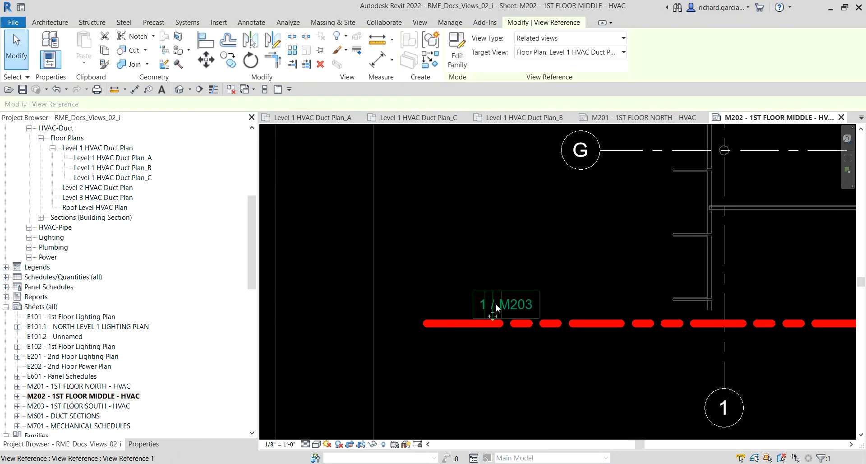
pyautogui.press('Left')
pyautogui.press('Left')
pyautogui.press('Left')
pyautogui.press('Left')
pyautogui.press('Left')
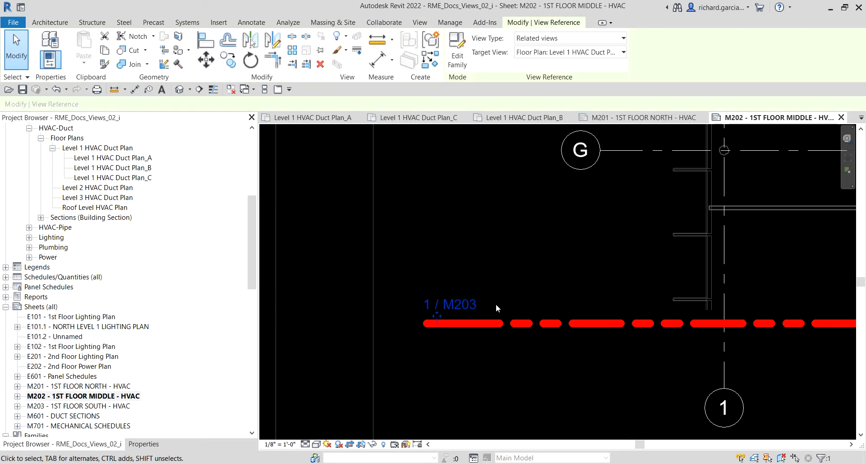
pyautogui.press('Escape')
# Deactivate the Level 1 HVAC Duct Plan_B viewport on sheet M202.
pyautogui.scroll(-1, 500, 302)
pyautogui.scroll(-6, 509, 301)
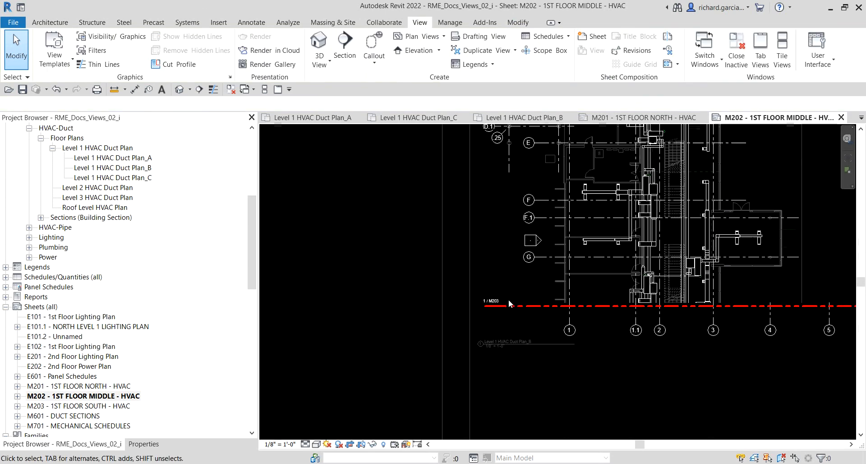
pyautogui.moveTo(722, 307); pyautogui.dragTo(529, 316, button='middle')
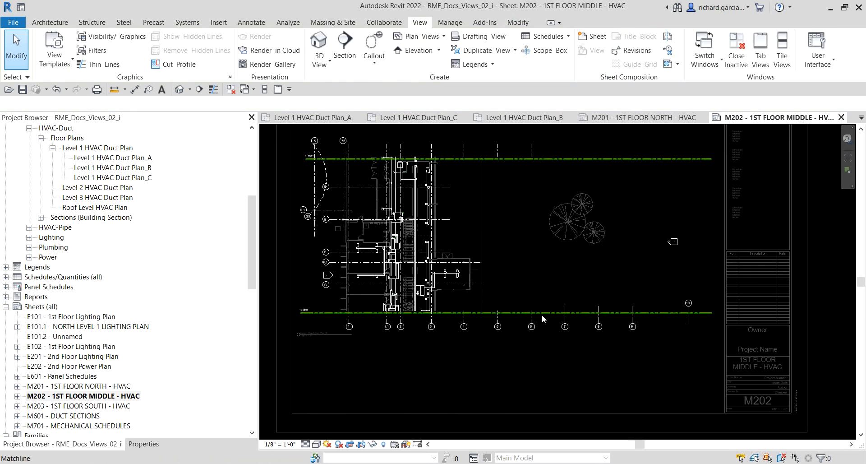
pyautogui.scroll(-2, 528, 317)
pyautogui.rightClick(297, 218)
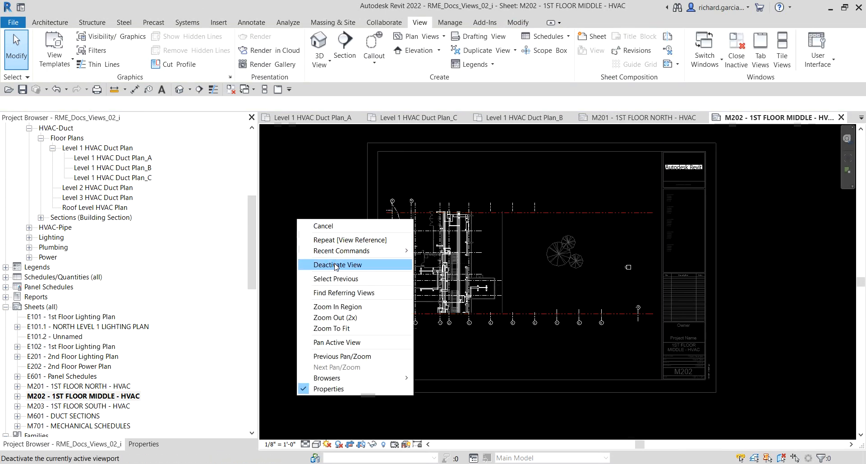
pyautogui.click(335, 265)
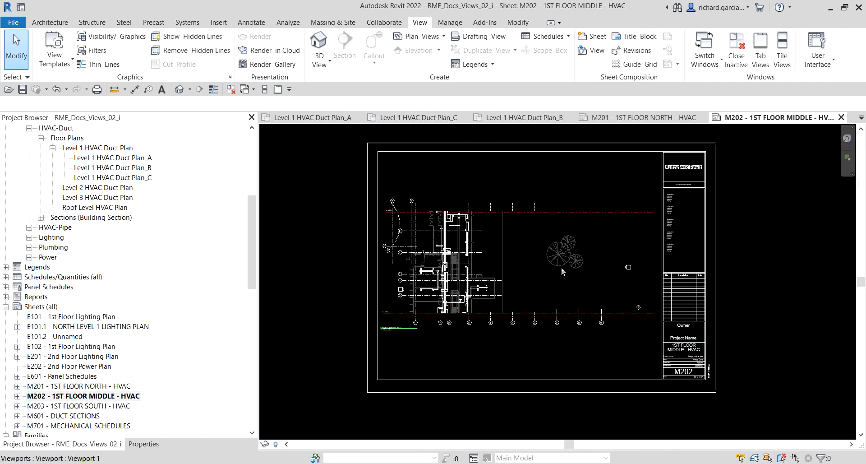
pyautogui.middleClick(470, 282)
pyautogui.middleClick(470, 282)
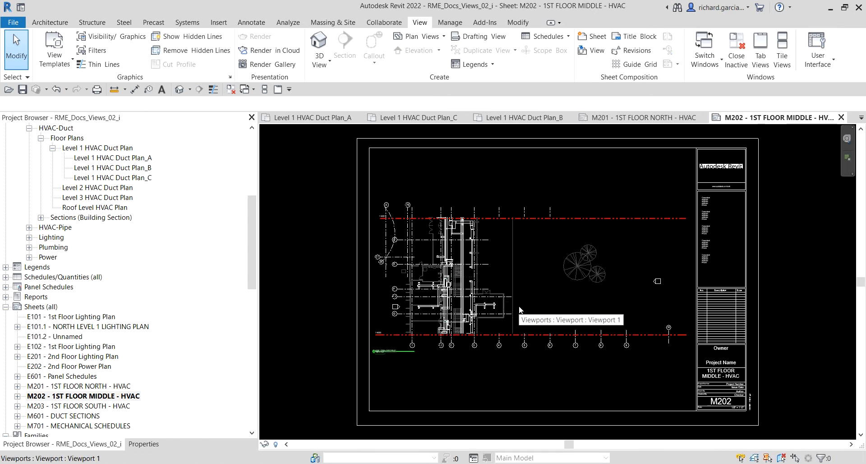
# Open sheet M201 - 1ST FLOOR NORTH - HVAC and shorten the Level 1 HVAC Duct Plan_A title line to end just past the view name.
pyautogui.doubleClick(77, 386)
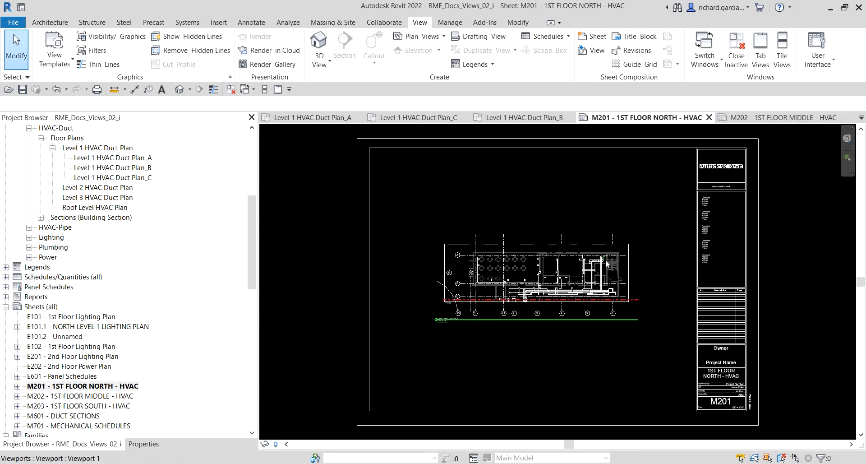
pyautogui.scroll(3, 607, 264)
pyautogui.moveTo(443, 380); pyautogui.dragTo(544, 321, button='middle')
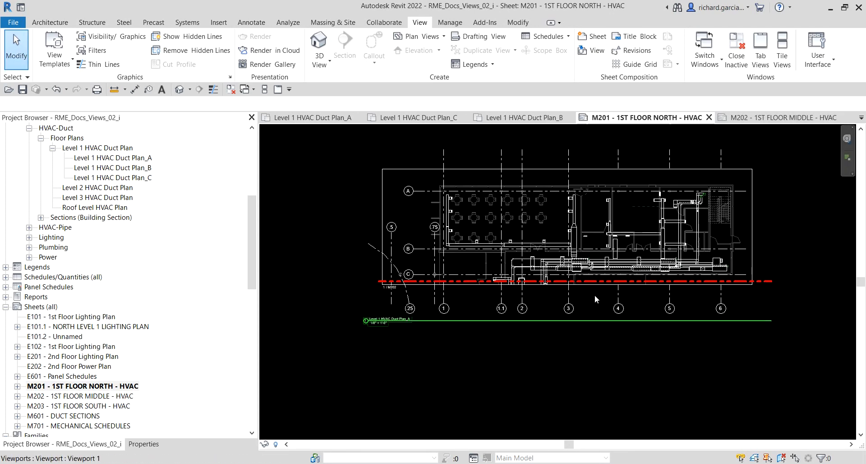
pyautogui.click(603, 244)
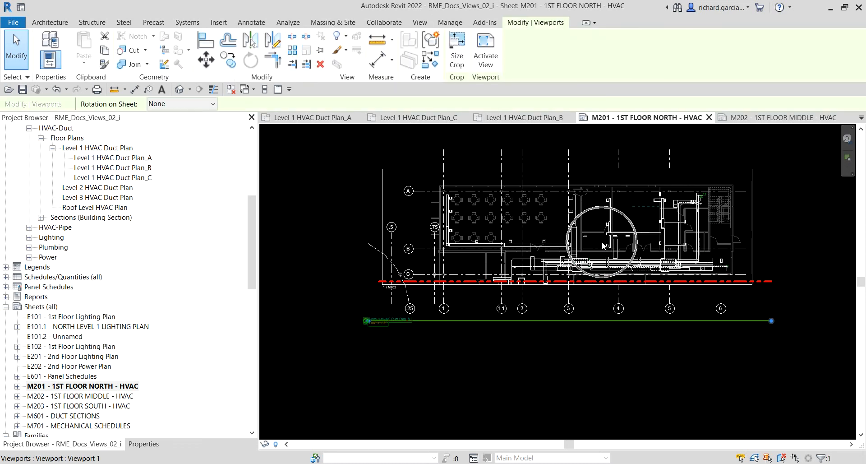
pyautogui.click(771, 320)
pyautogui.moveTo(436, 334); pyautogui.dragTo(422, 335)
pyautogui.click(574, 385)
pyautogui.scroll(-3, 573, 384)
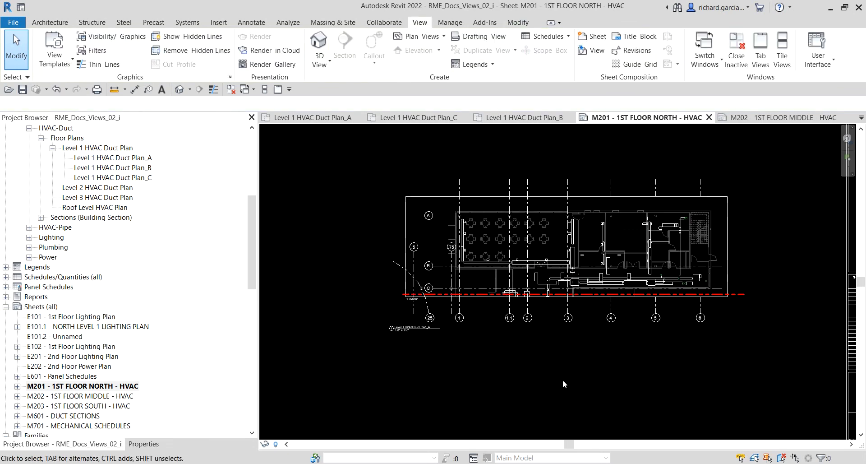
# Activate the Level 1 HVAC Duct Plan_A viewport and nudge the 1 / M202 view reference leftward to line up with the matchline's left end.
pyautogui.doubleClick(578, 303)
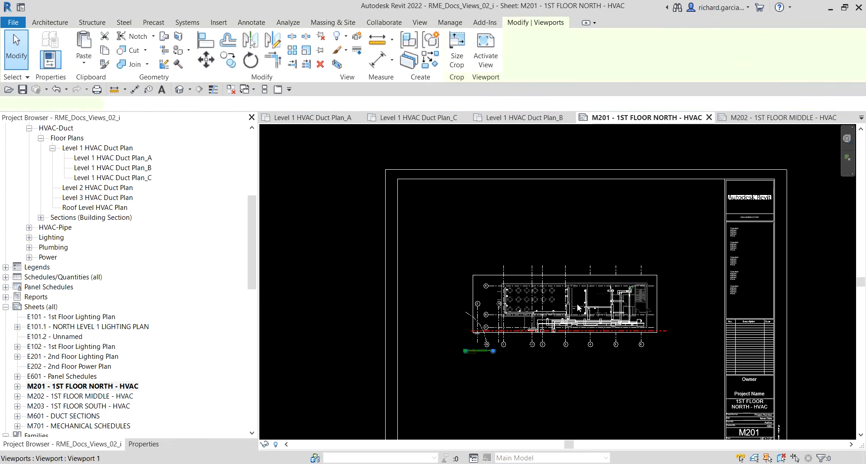
pyautogui.scroll(4, 530, 328)
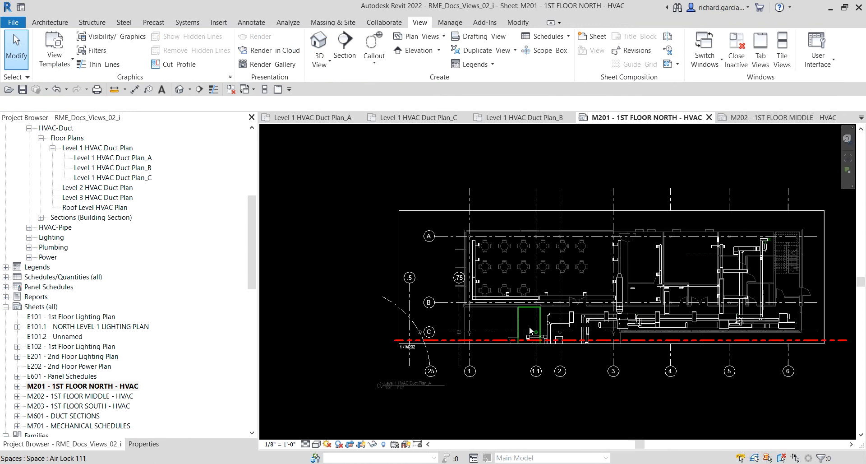
pyautogui.scroll(2, 388, 350)
pyautogui.scroll(3, 388, 350)
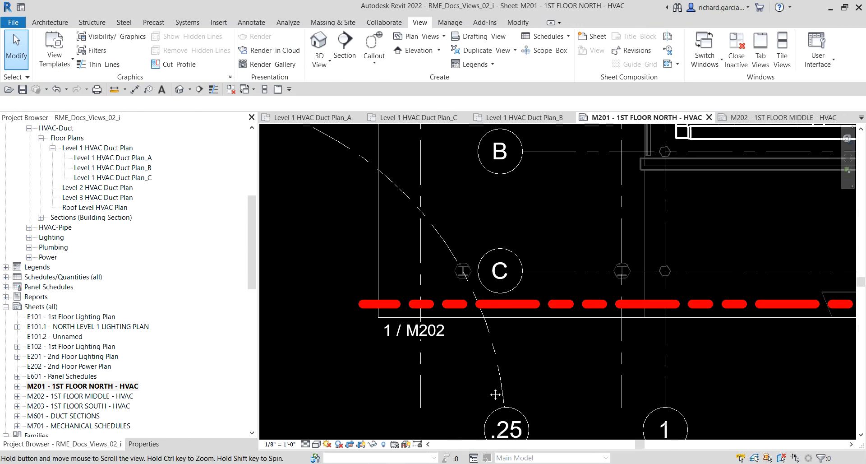
pyautogui.click(505, 370)
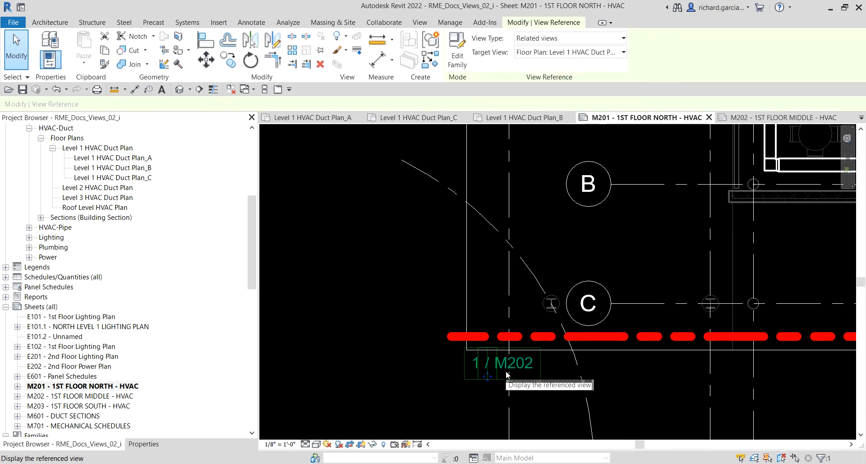
pyautogui.press('Left')
pyautogui.press('Left')
pyautogui.press('Left')
pyautogui.press('Left')
pyautogui.press('Left')
pyautogui.press('Left')
pyautogui.press('Left')
pyautogui.press('Left')
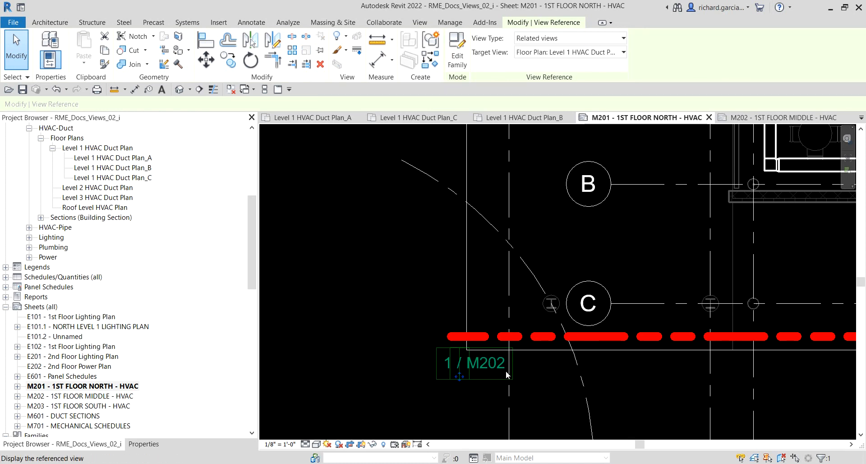
pyautogui.press('Escape')
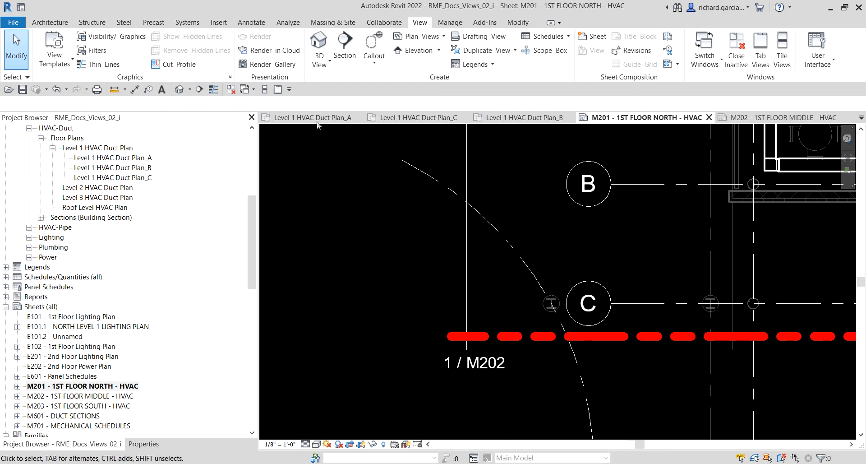
# Close all inactive views and follow the 1 / M202 view reference to open its target floor plan.
pyautogui.click(230, 90)
pyautogui.scroll(-3, 380, 289)
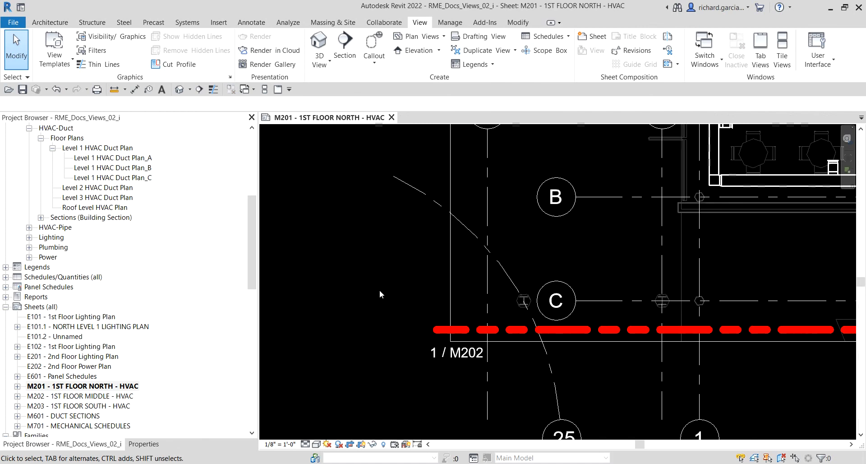
pyautogui.doubleClick(432, 338)
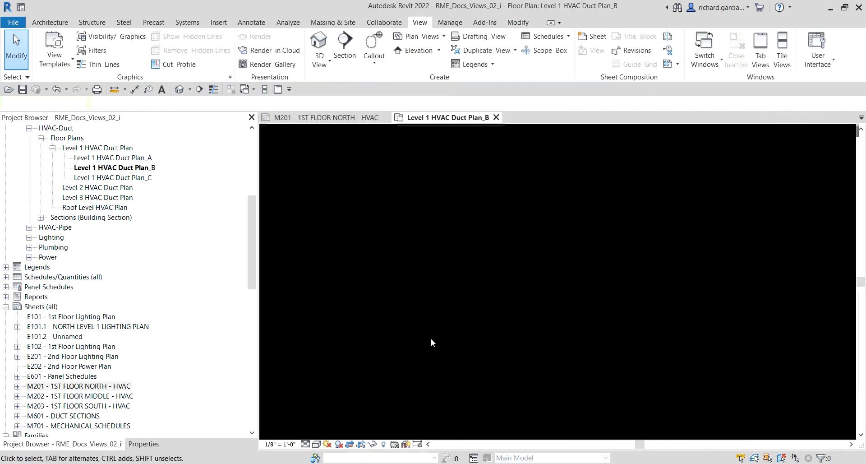
# Return to sheet M201 - 1ST FLOOR NORTH - HVAC and deactivate the Level 1 HVAC Duct Plan_A viewport.
pyautogui.scroll(-4, 421, 321)
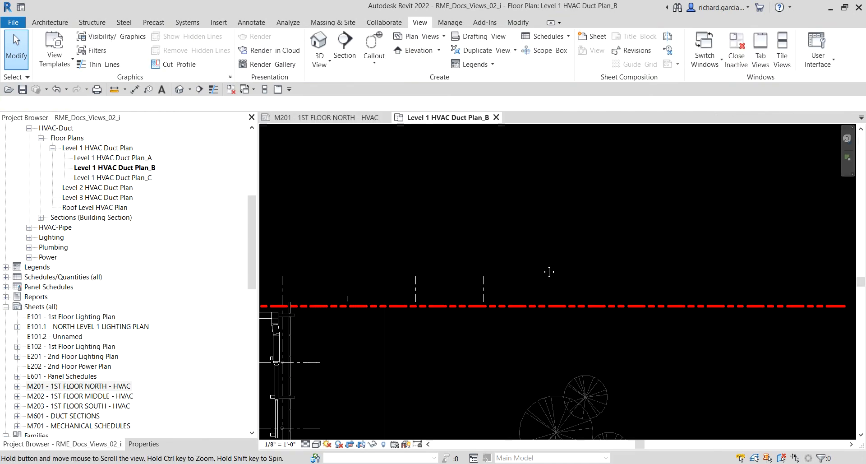
pyautogui.click(342, 119)
pyautogui.scroll(-4, 346, 342)
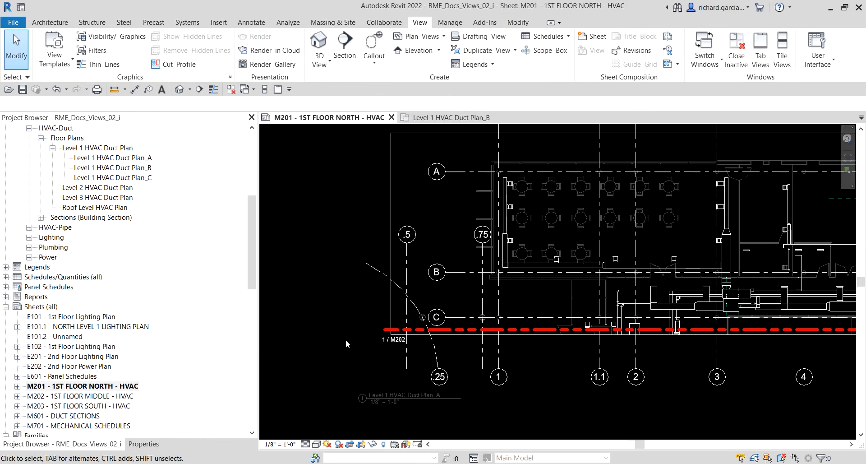
pyautogui.click(364, 445)
pyautogui.scroll(-2, 320, 295)
pyautogui.scroll(-2, 321, 299)
pyautogui.scroll(-2, 437, 294)
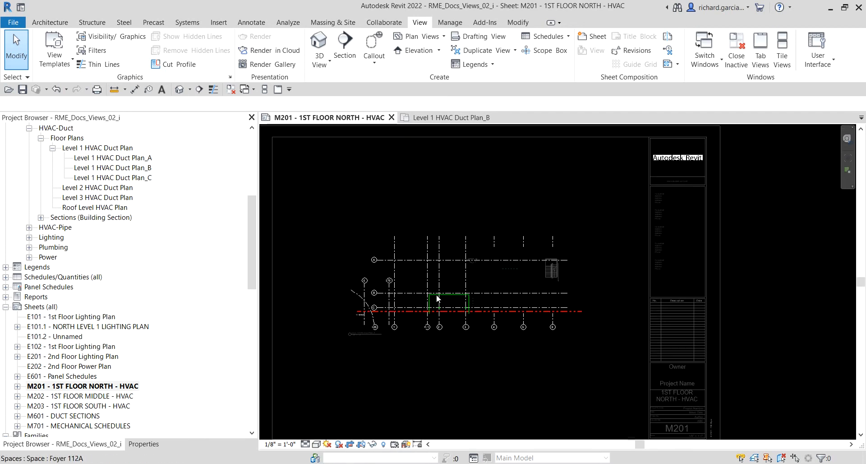
pyautogui.rightClick(712, 238)
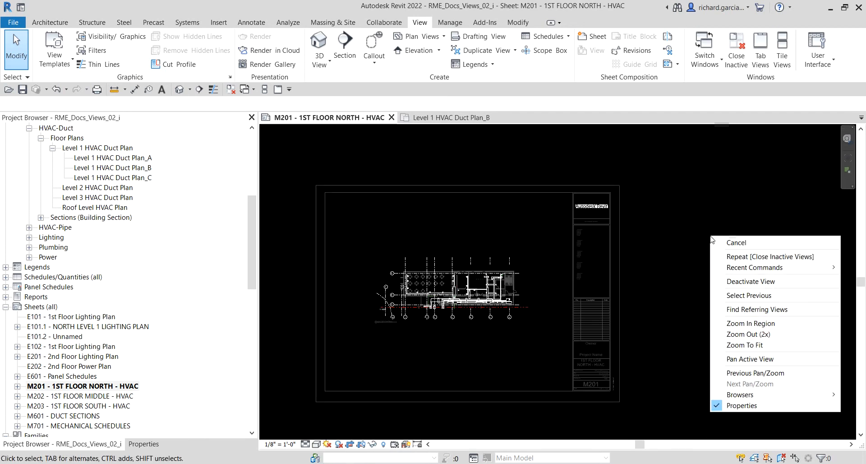
pyautogui.click(748, 281)
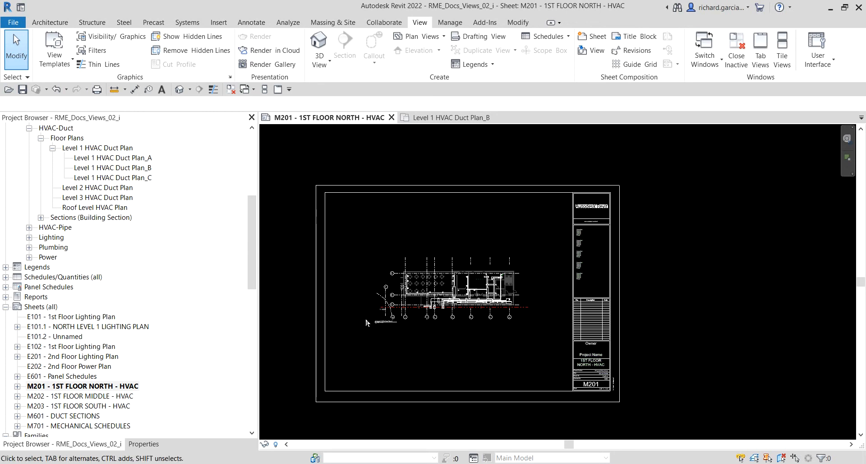
# Examine the 1 / M202 view reference below the matchline, the view title and the overall layout of sheet M201.
pyautogui.scroll(5, 388, 311)
pyautogui.scroll(6, 386, 311)
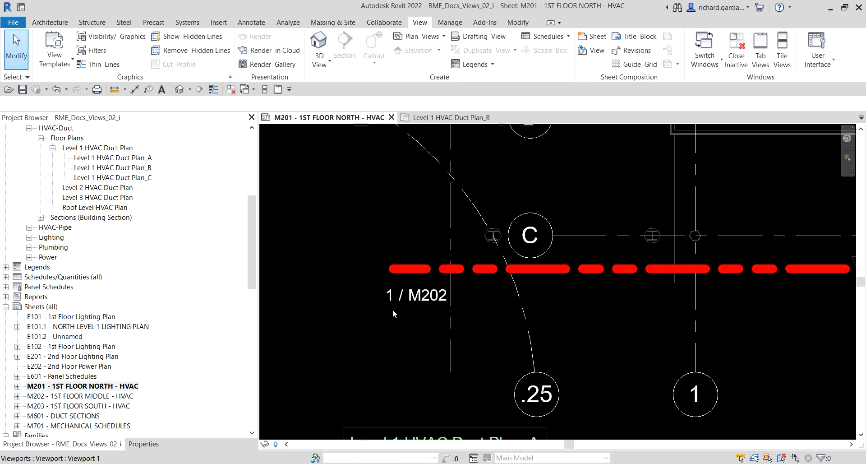
pyautogui.press('ctrl')
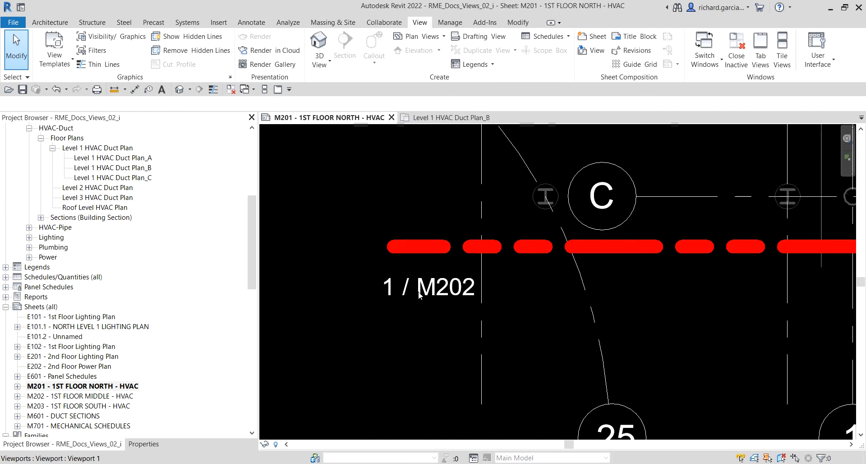
pyautogui.press('ctrl')
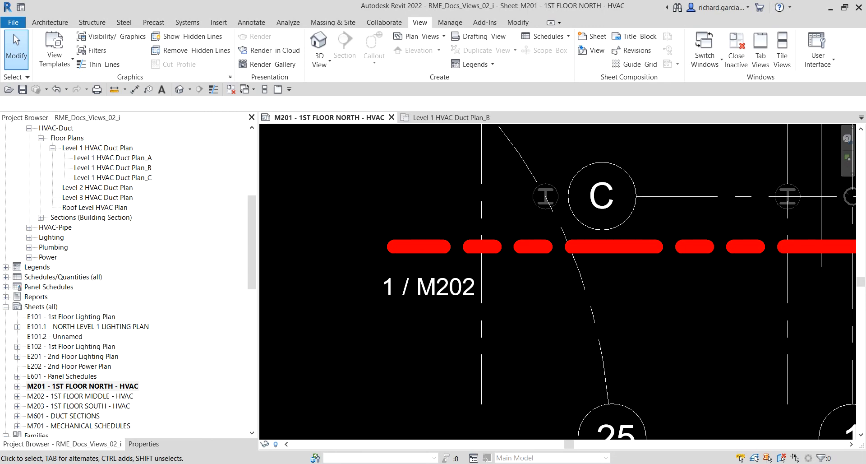
pyautogui.scroll(-6, 565, 315)
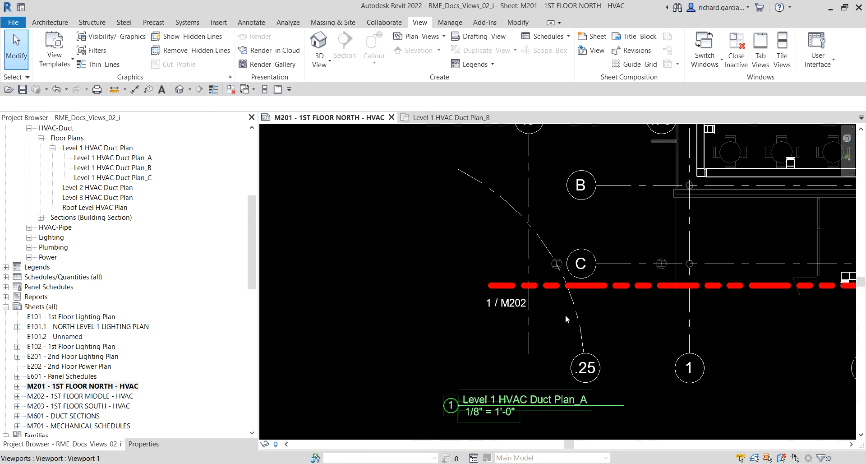
pyautogui.moveTo(565, 315); pyautogui.dragTo(478, 327, button='middle')
pyautogui.scroll(-3, 495, 320)
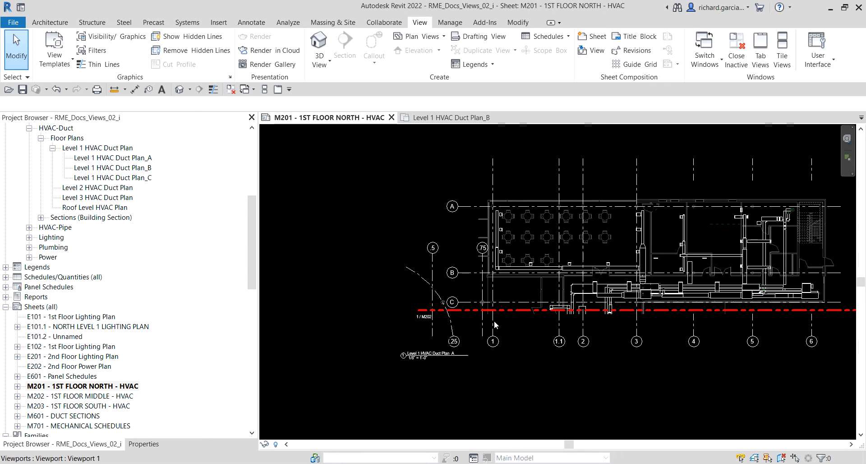
pyautogui.moveTo(605, 322); pyautogui.dragTo(531, 310, button='middle')
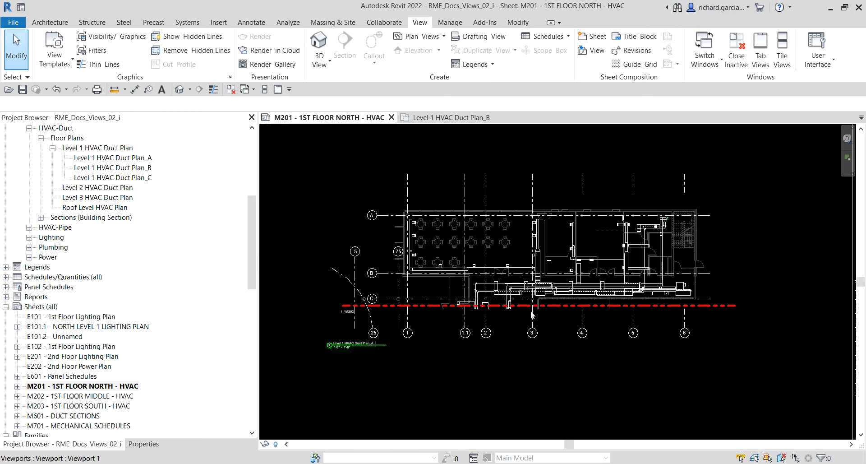
pyautogui.scroll(-3, 530, 310)
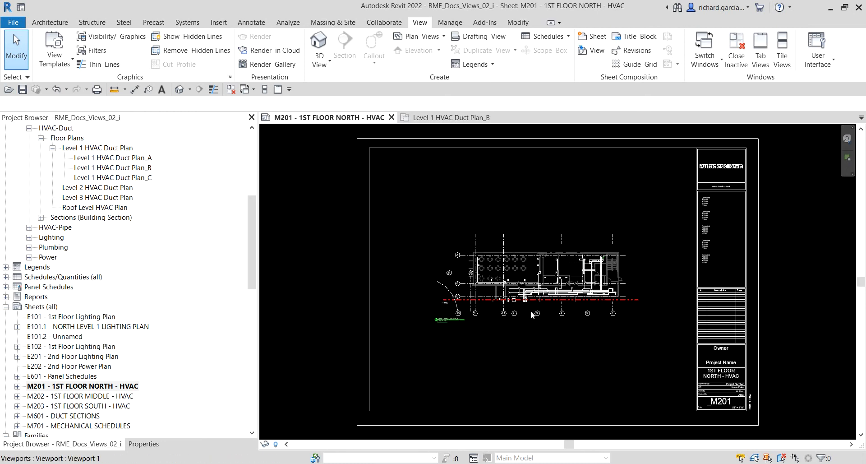